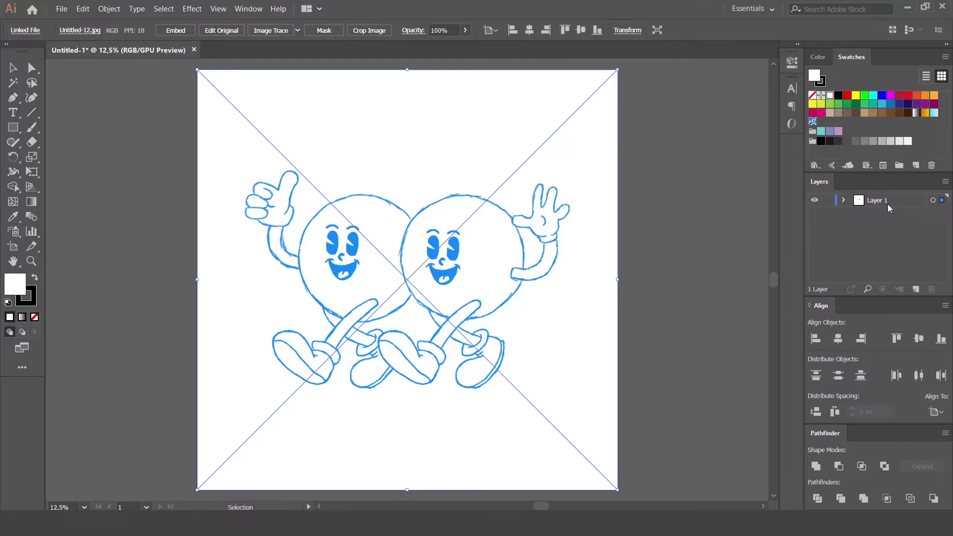
Step: Rename the sketch layer to bg and make it a dimmed template layer
double_click(888, 201)
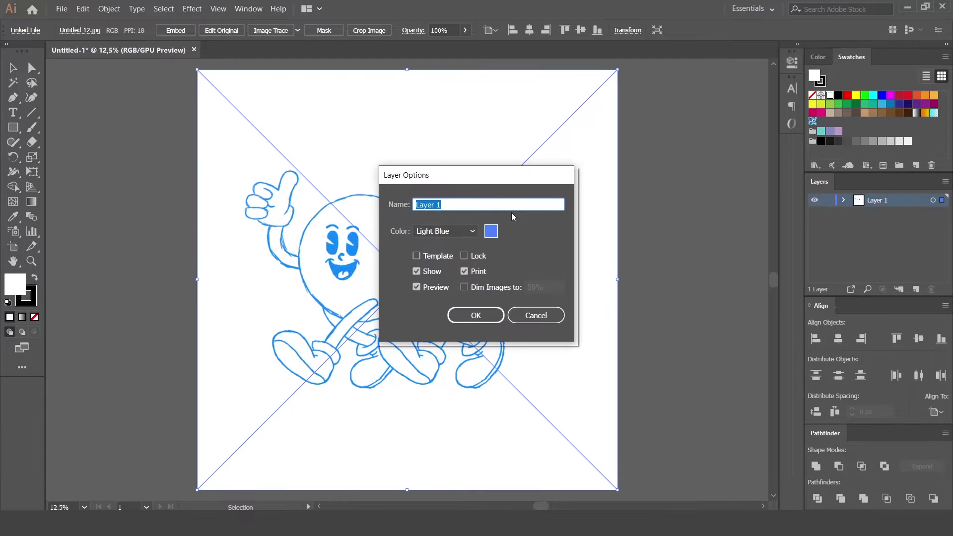
type("bg")
left_click(416, 256)
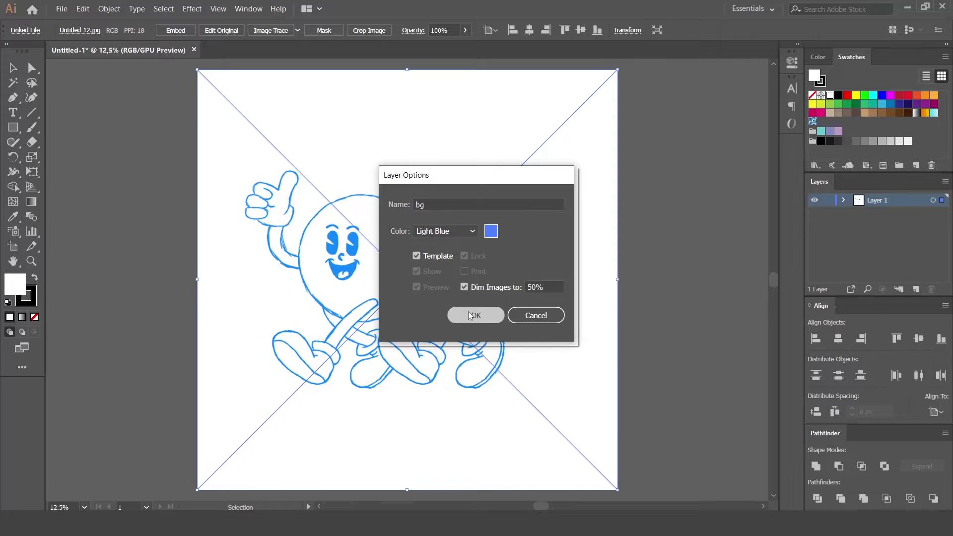
left_click(475, 315)
Step: Add a new layer named outline above bg and pick the dark swatch
left_click(914, 290)
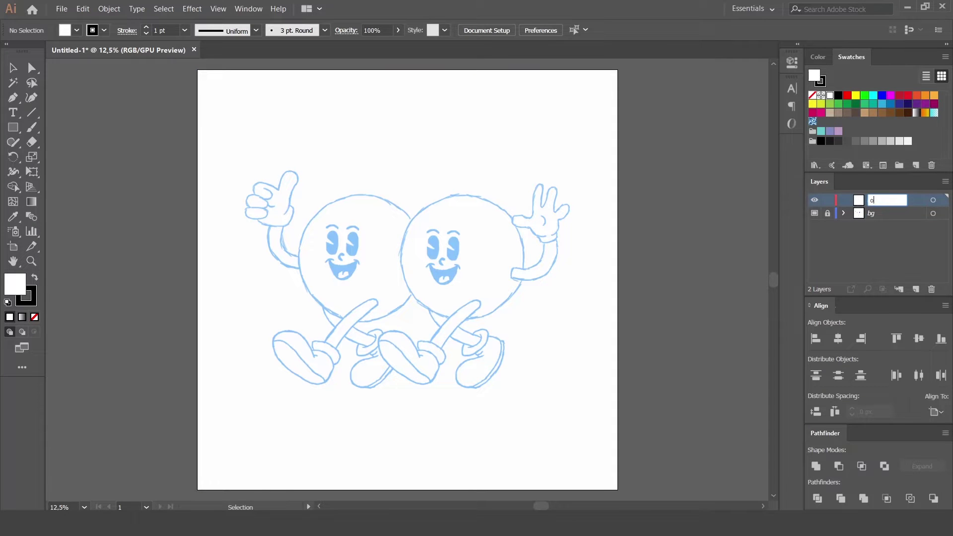
type("outline")
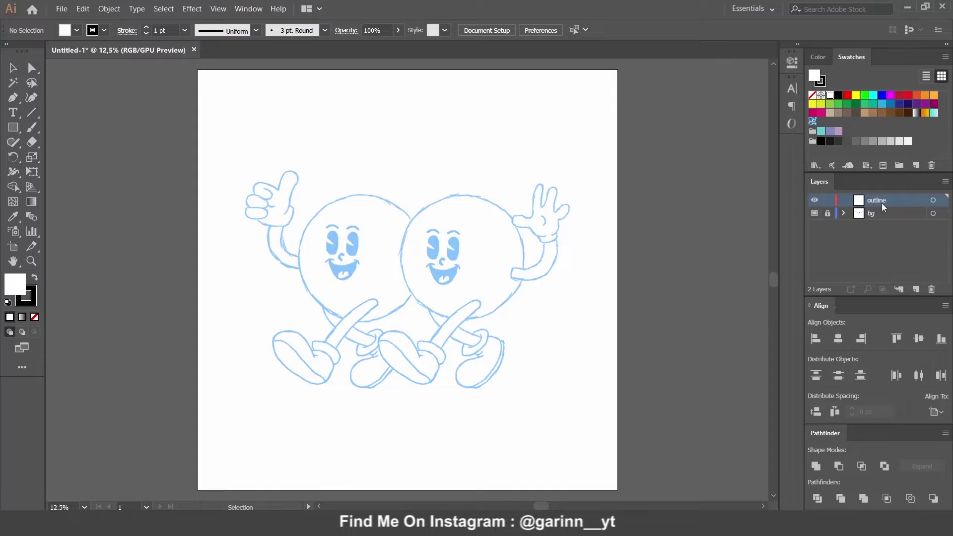
left_click(847, 141)
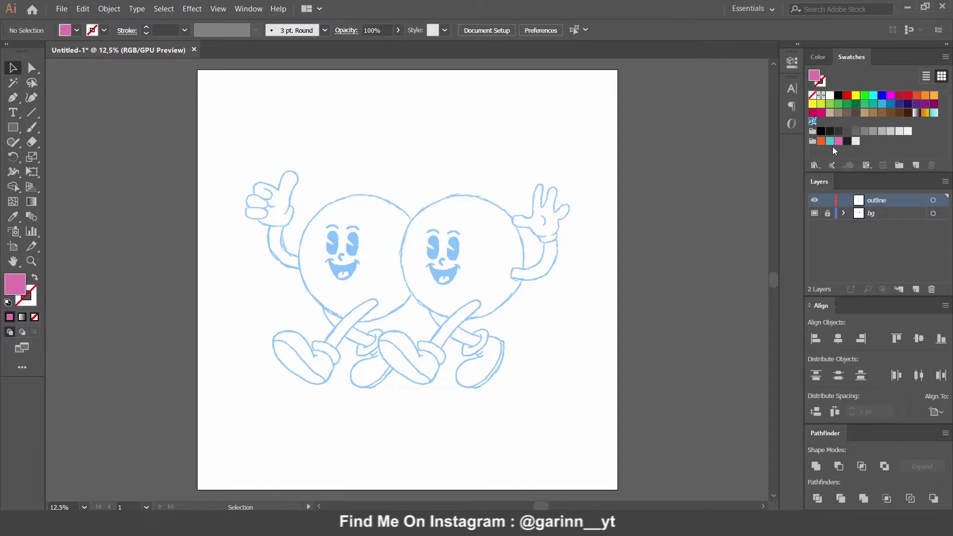
Step: Make the dark colour an unfilled 10 pt stroke
left_click(35, 280)
left_click(127, 30)
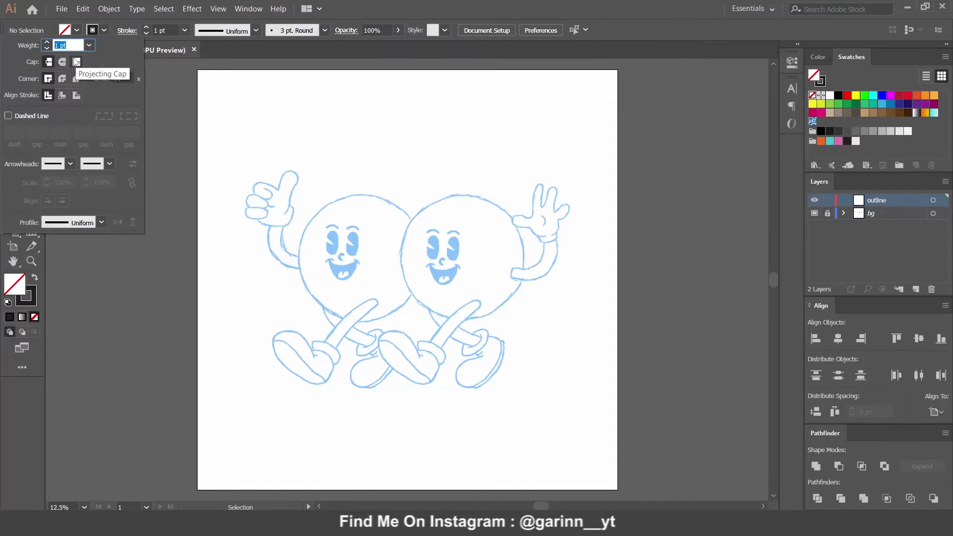
left_click(89, 45)
key("Escape")
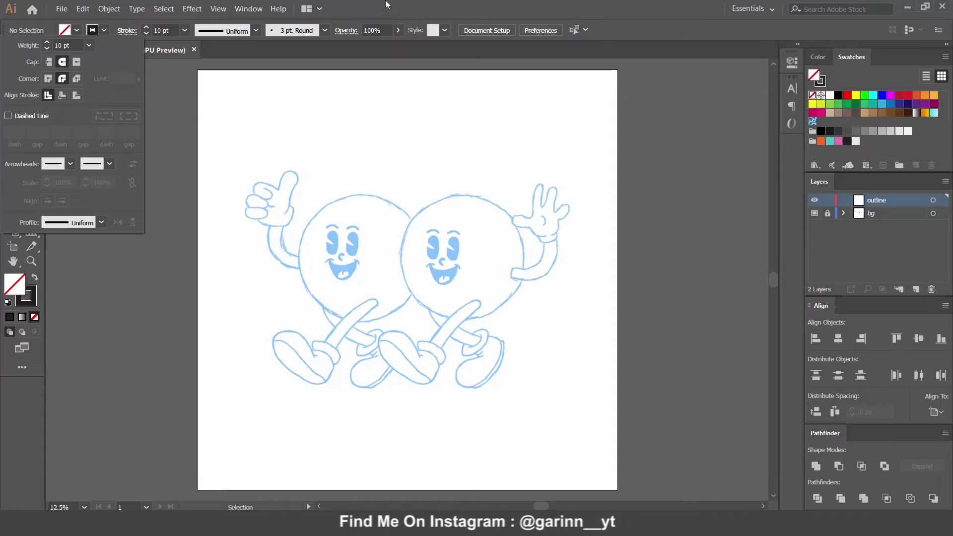
left_click(229, 226)
Step: Draw a circle over the left mascot's body and align it to the sketch
left_click(13, 127)
left_click(74, 156)
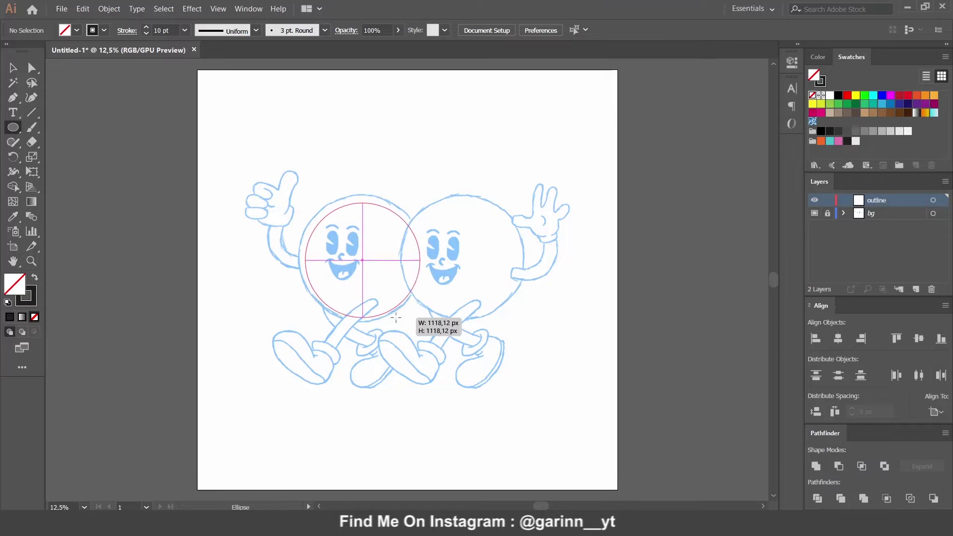
left_click_drag(307, 202, 429, 327)
key("v")
left_click_drag(368, 264, 361, 257)
Step: Thicken the body circle's stroke to 20 pt, then to 25 pt
type("20")
key("Return")
left_click(489, 301)
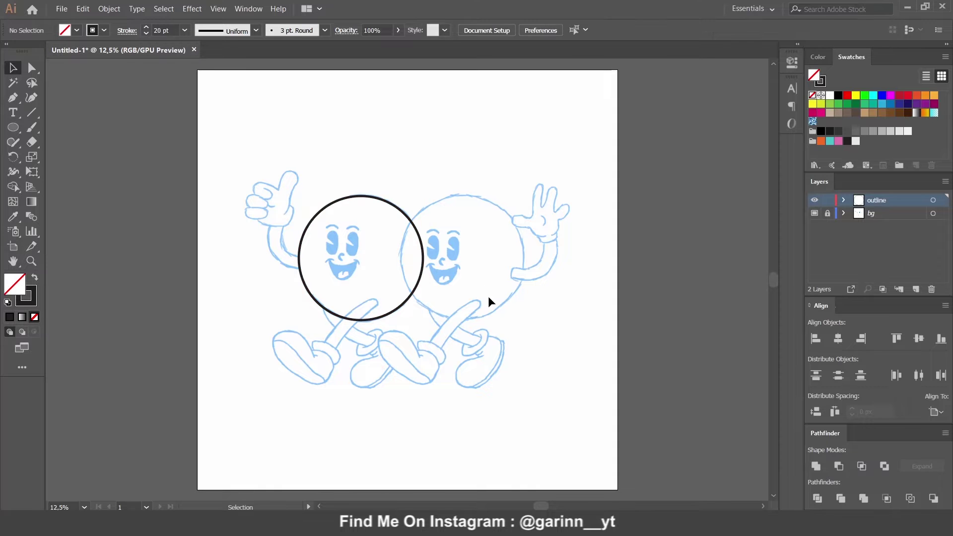
key("ctrl+plus")
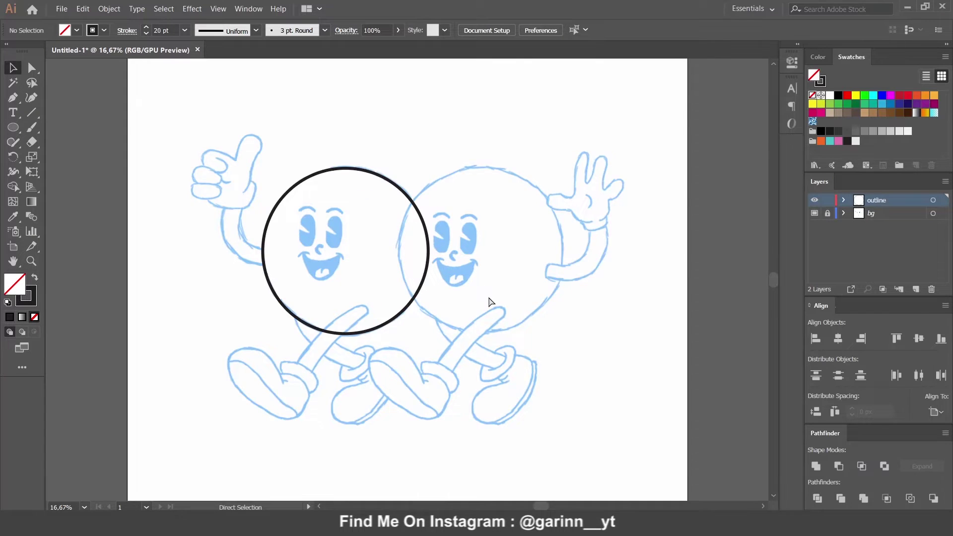
left_click(437, 276)
type("2")
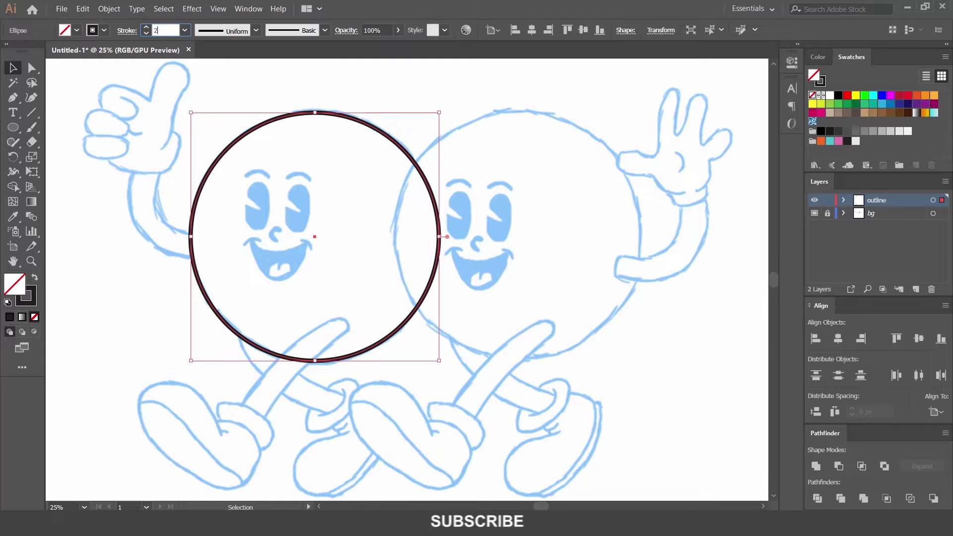
type("5")
key("Return")
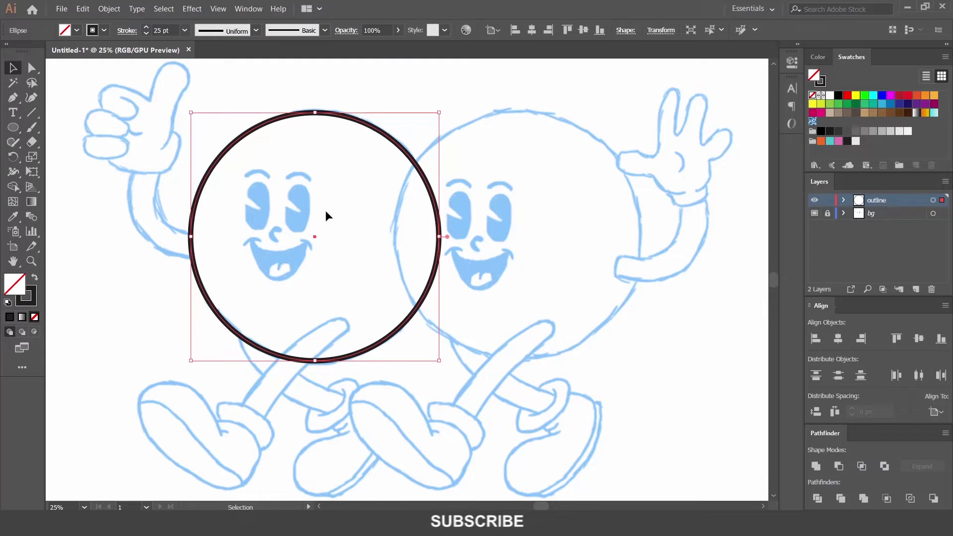
left_click(330, 214)
Step: Draw an oval over the left eye and fit it to the sketch
key("l")
left_click_drag(247, 177, 270, 230)
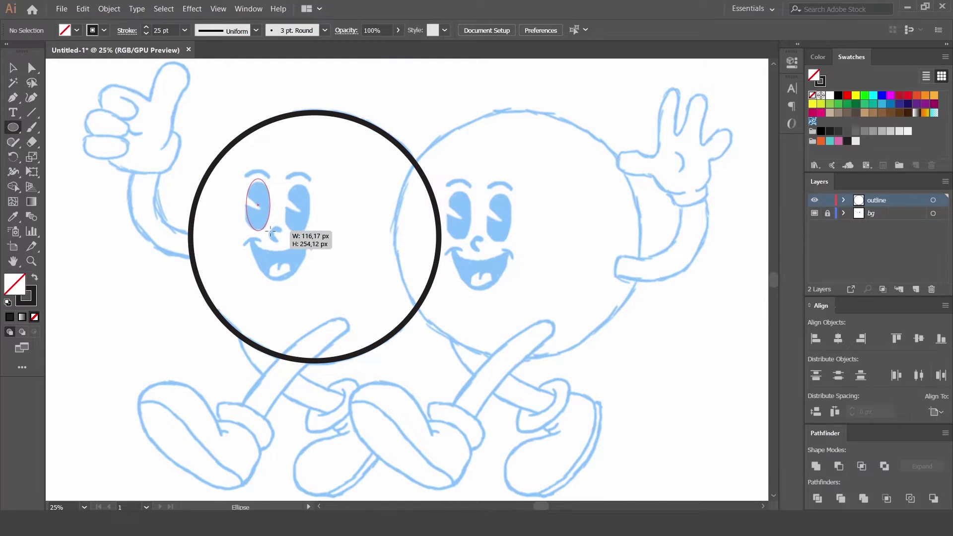
left_click_drag(257, 175, 257, 177)
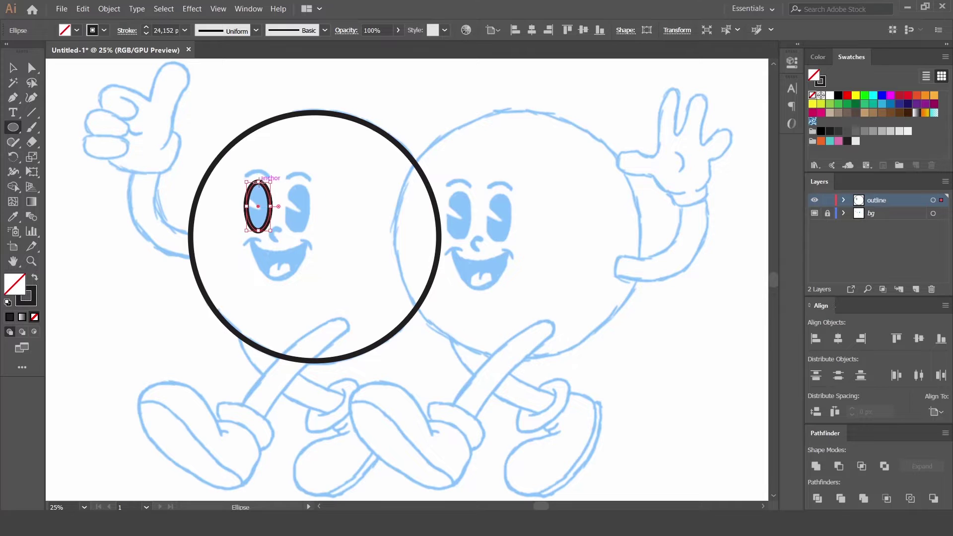
key("ctrl+plus")
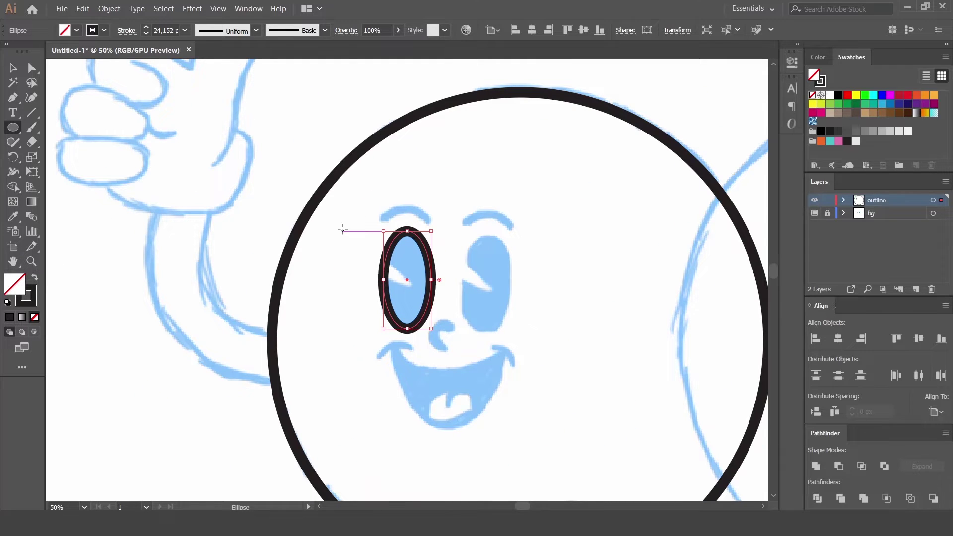
Step: Draw a small triangle over the eye's edge and make the eye and triangle solid black
key("p")
left_click(370, 248)
left_click(412, 284)
left_click(359, 274)
left_click(371, 247)
key("v")
key("shift+x")
left_click(413, 266)
key("shift+x")
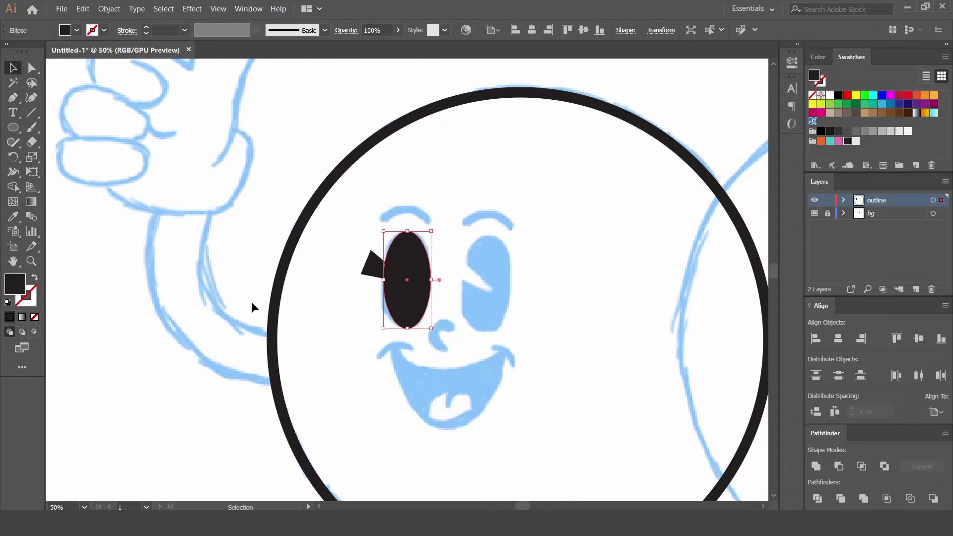
Step: Cut the triangle out of the eye with Shape Builder to leave a wedge notch
left_click(374, 264, "shift")
key("shift+m")
left_click(400, 274, "alt")
left_click(372, 266, "alt")
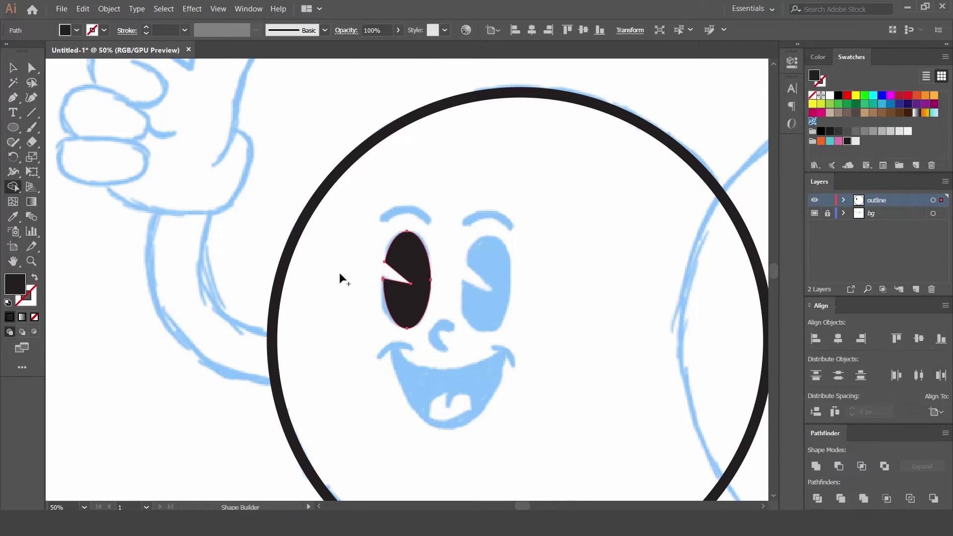
key("v")
left_click_drag(403, 284, 406, 282)
key("v")
left_click(438, 270)
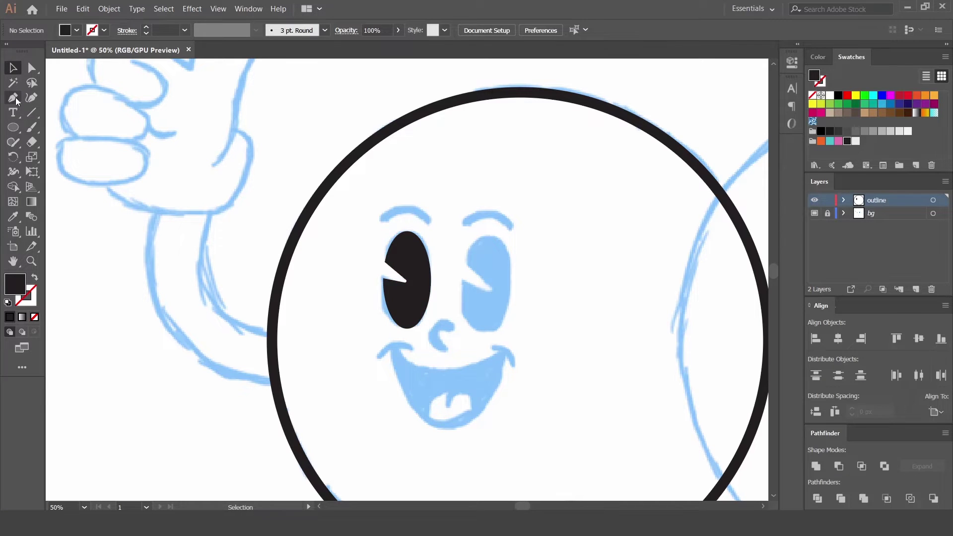
left_click(387, 222)
Step: Draw the left eyebrow with the circle's thick stroke and arch it
left_click(428, 222)
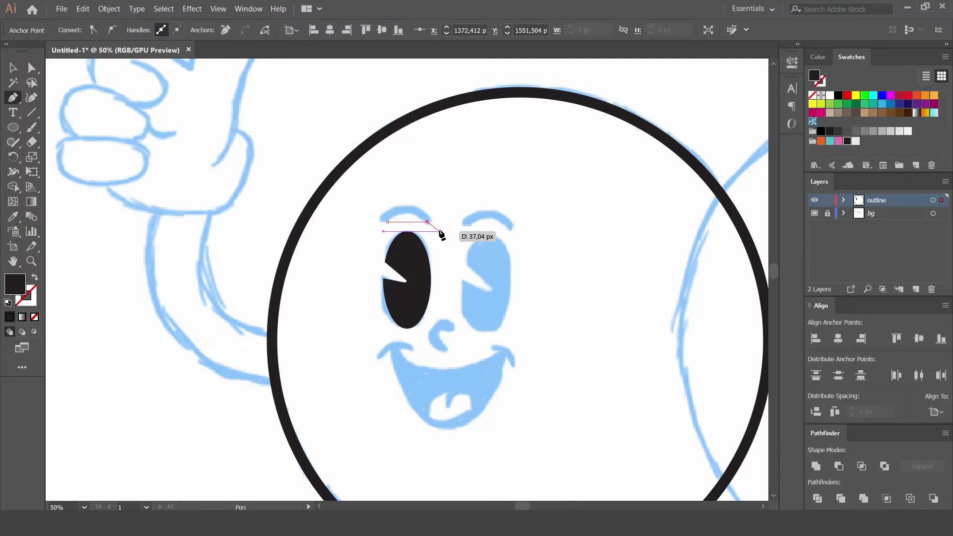
key("i")
left_click(330, 181)
left_click(32, 101)
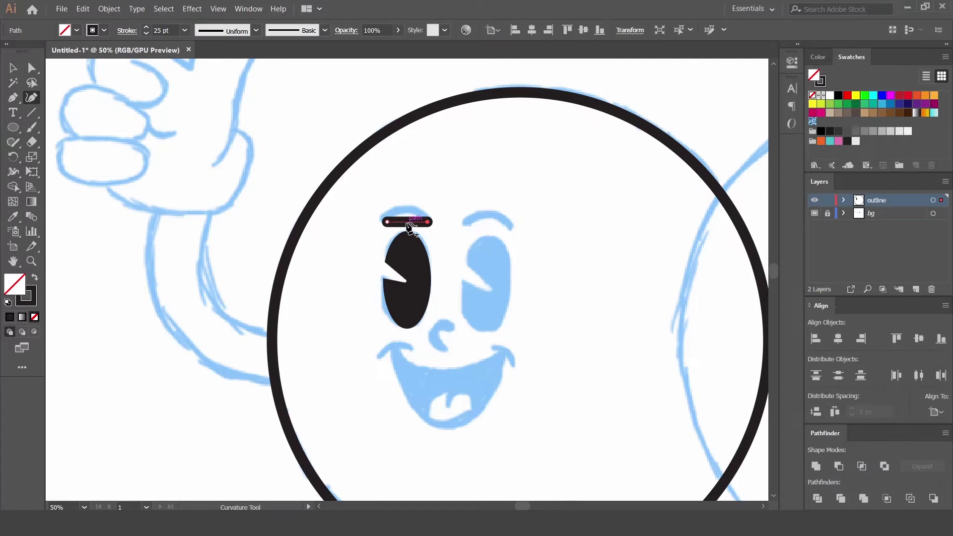
left_click(445, 263, "ctrl")
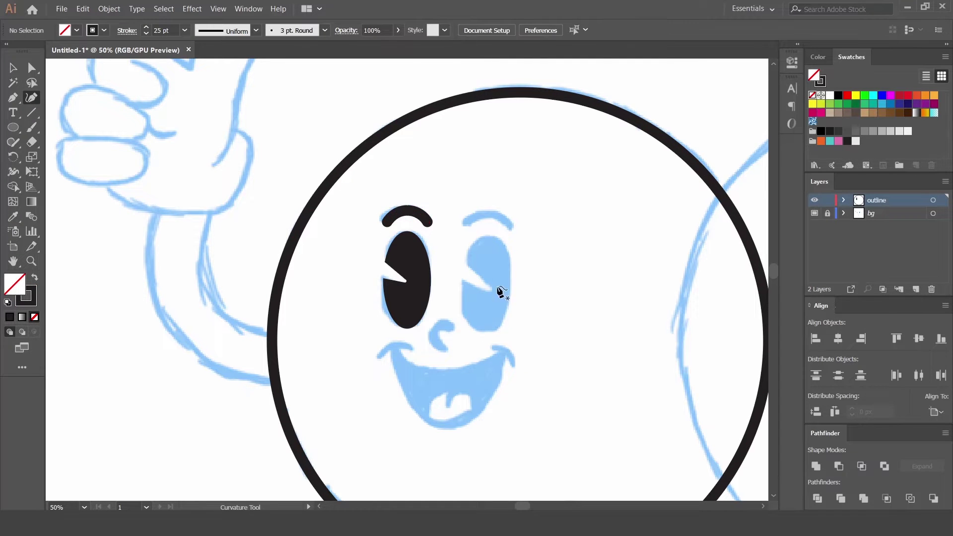
Step: Outline the mouth as a closed triangular path
left_click(393, 345)
key("ctrl+z")
left_click(393, 346)
left_click(508, 351)
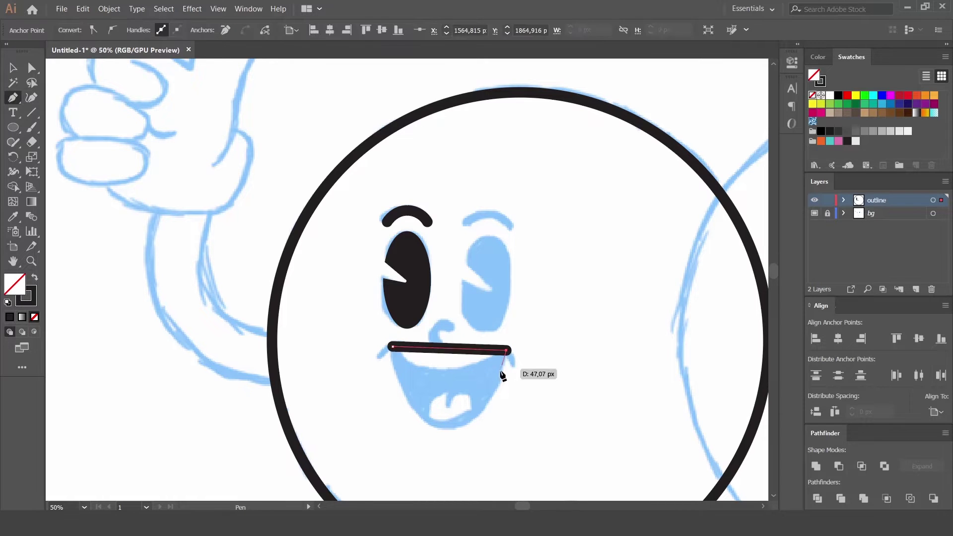
left_click(448, 428)
left_click(392, 346)
Step: Curve the mouth's three edges into a rounded open smile
key("shift+grave")
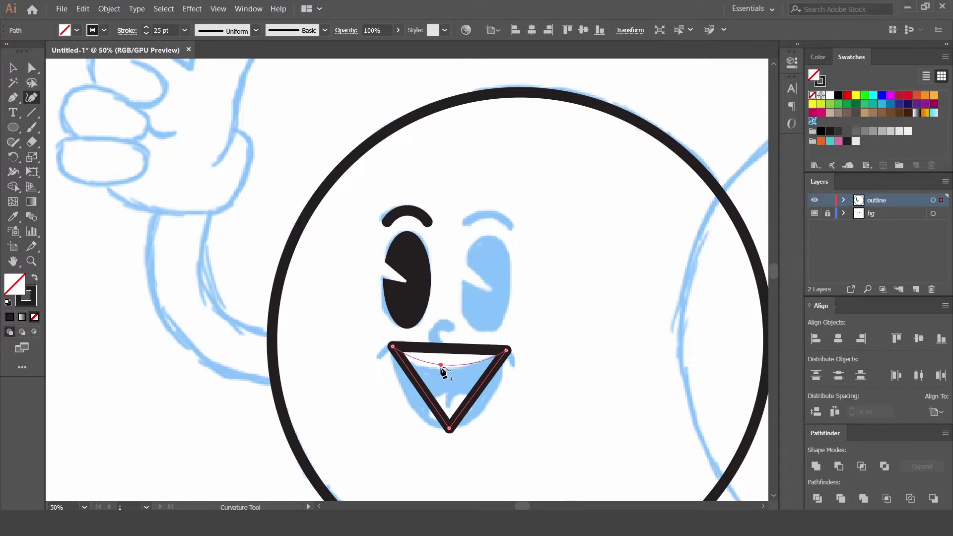
left_click(410, 366)
left_click(486, 403)
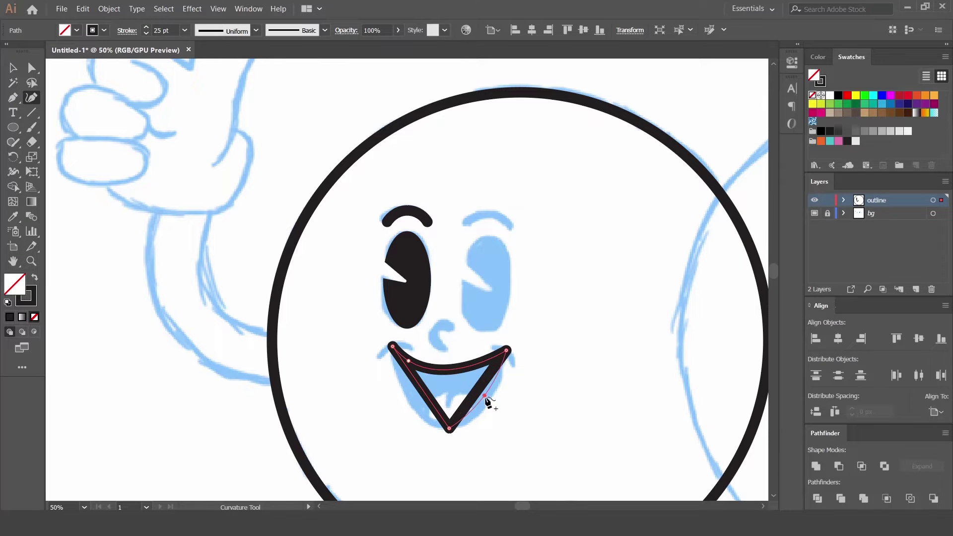
left_click(410, 404)
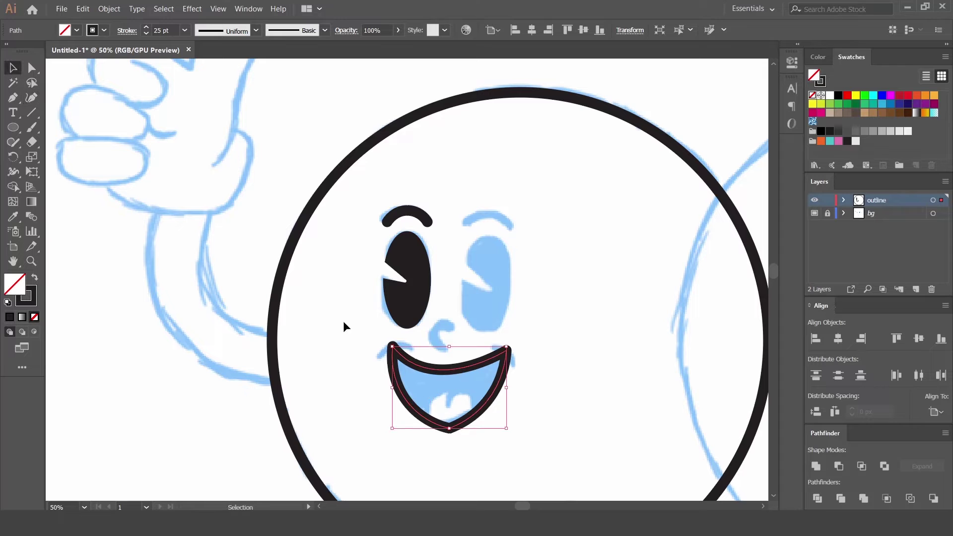
left_click_drag(449, 428, 448, 421)
Step: Draw curled dimple strokes at both corners of the smile
key("p")
left_click(377, 358)
left_click(410, 350)
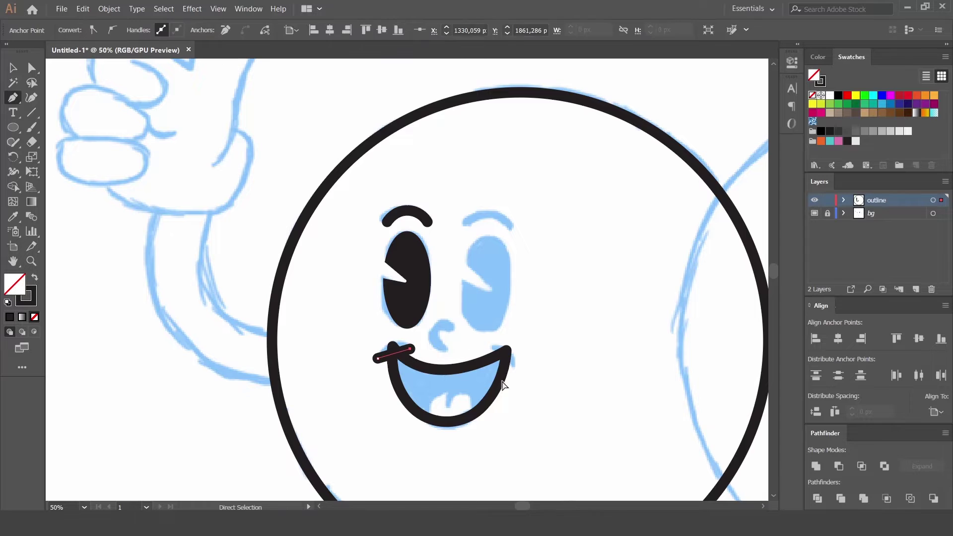
left_click(502, 385, "ctrl")
left_click(491, 348)
key("shift+grave")
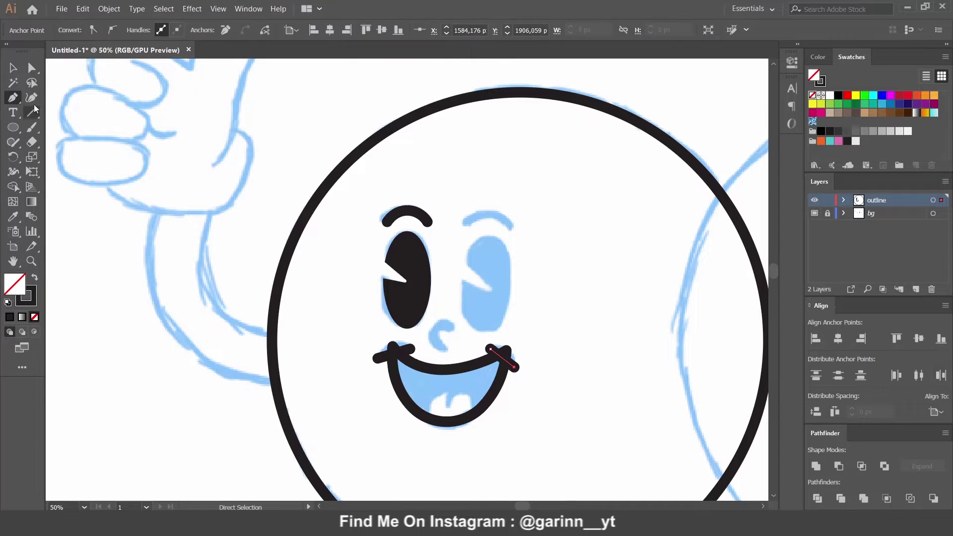
left_click(515, 367)
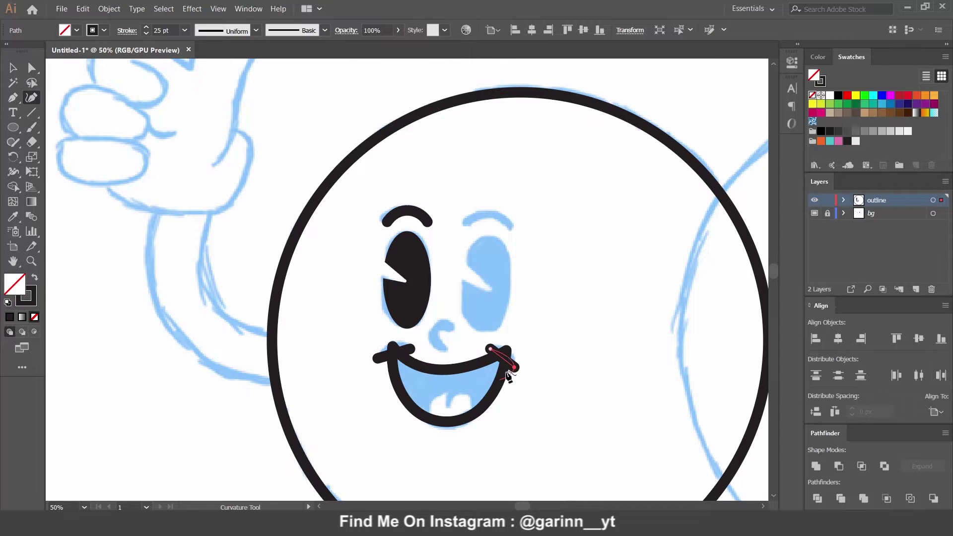
left_click(558, 385, "ctrl")
left_click(395, 352)
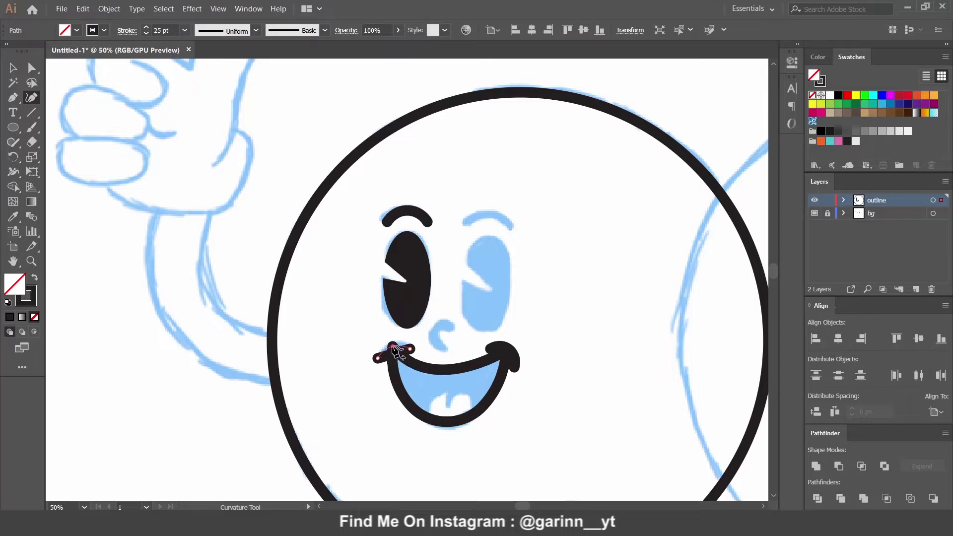
left_click(529, 420, "ctrl")
Step: Set both smile corner curls to a 10 pt stroke weight
key("ctrl+plus")
key("ctrl+plus")
mouse_move(581, 302)
left_mouse_down()
mouse_move(410, 298)
mouse_move(392, 286)
left_mouse_up()
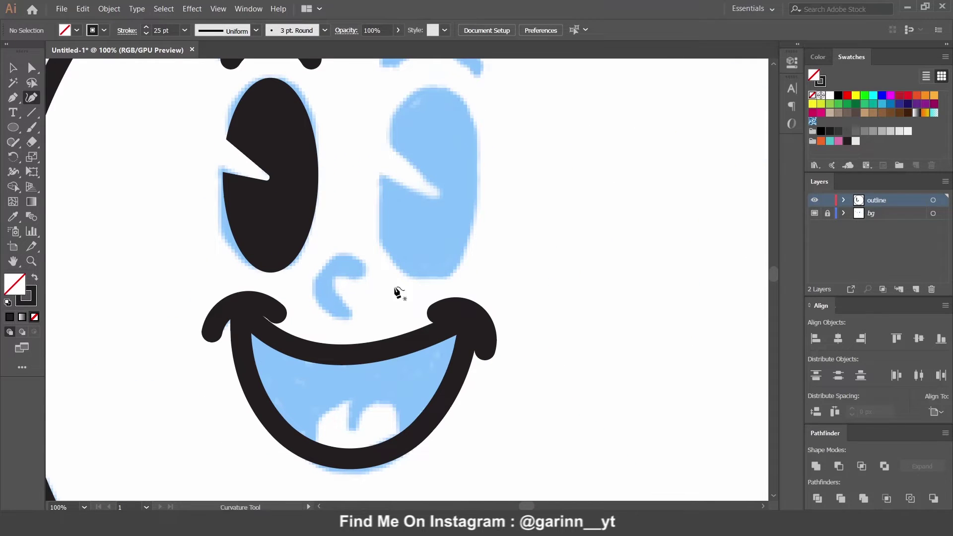
key("ctrl+a")
type("10")
key("Return")
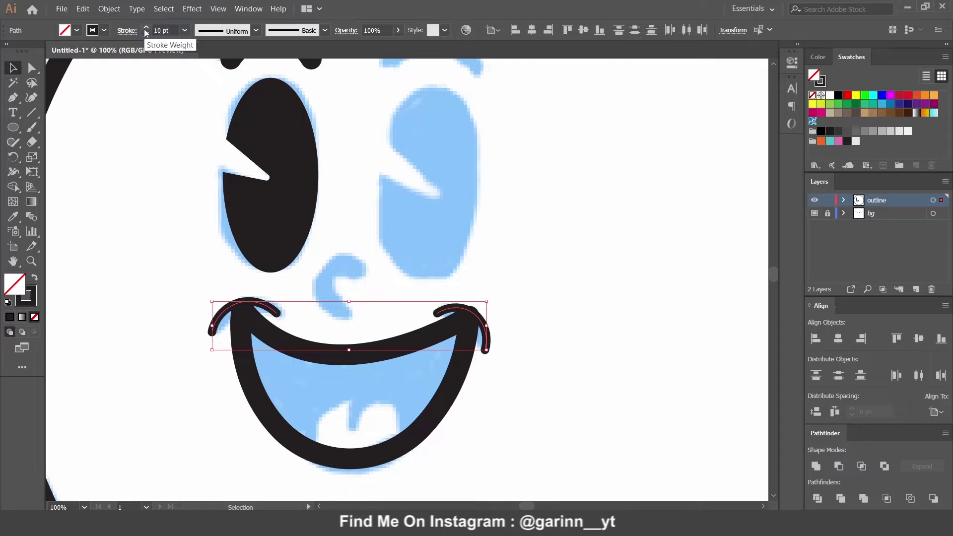
left_click_drag(476, 283, 507, 305)
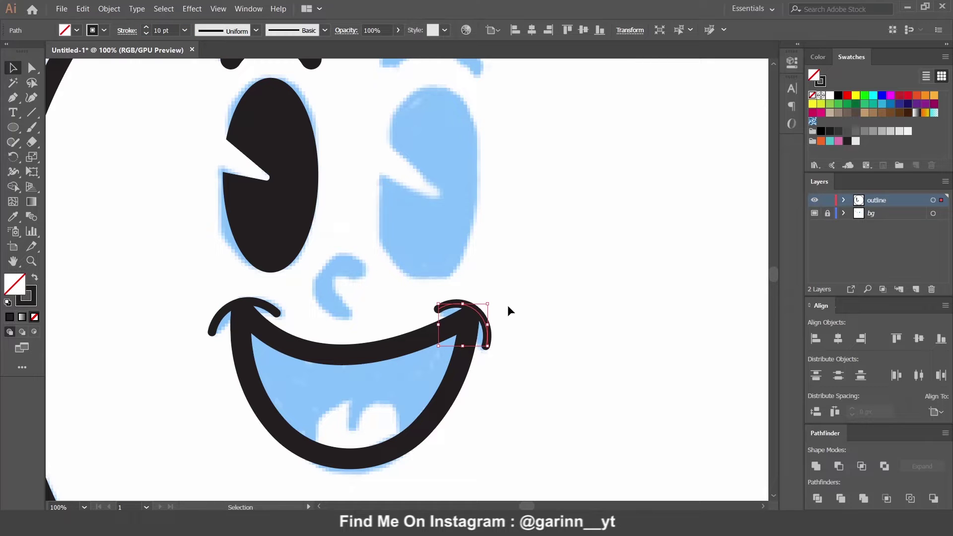
left_click(531, 310)
key("ctrl+minus")
key("ctrl+minus")
key("ctrl+minus")
key("ctrl+plus")
key("ctrl+plus")
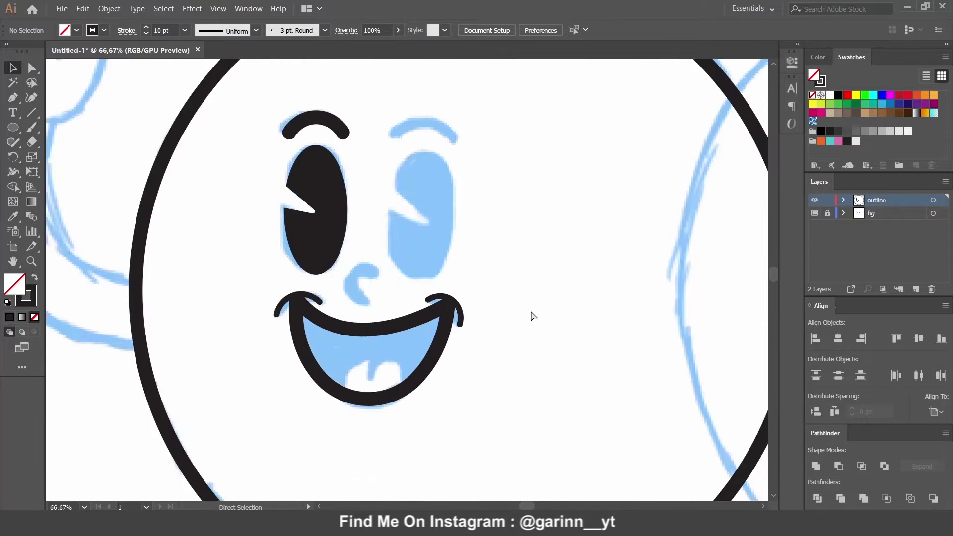
key("ctrl+plus")
key("ctrl+plus")
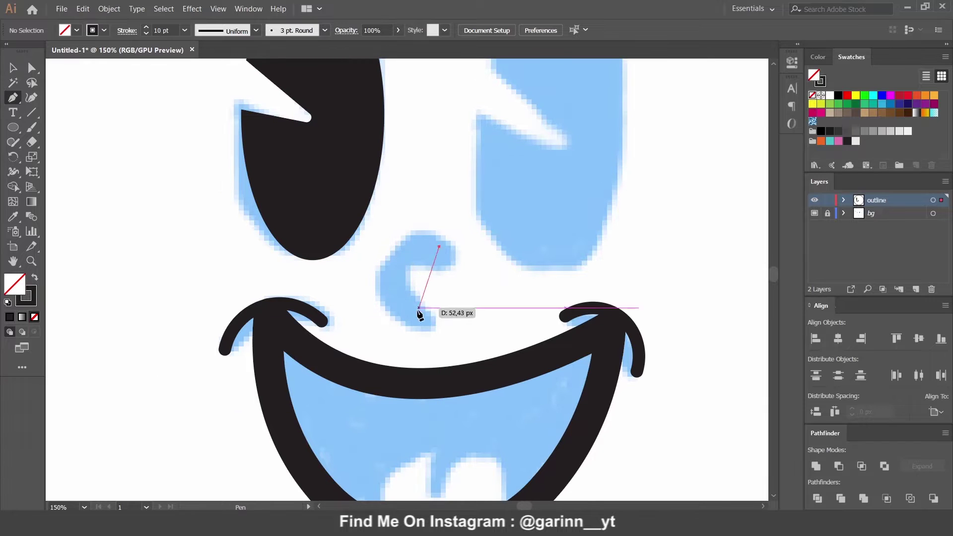
Step: Draw the nose as a C-shaped curved stroke
left_click(423, 297)
key("Escape")
left_click(430, 271)
left_click_drag(430, 271, 392, 279)
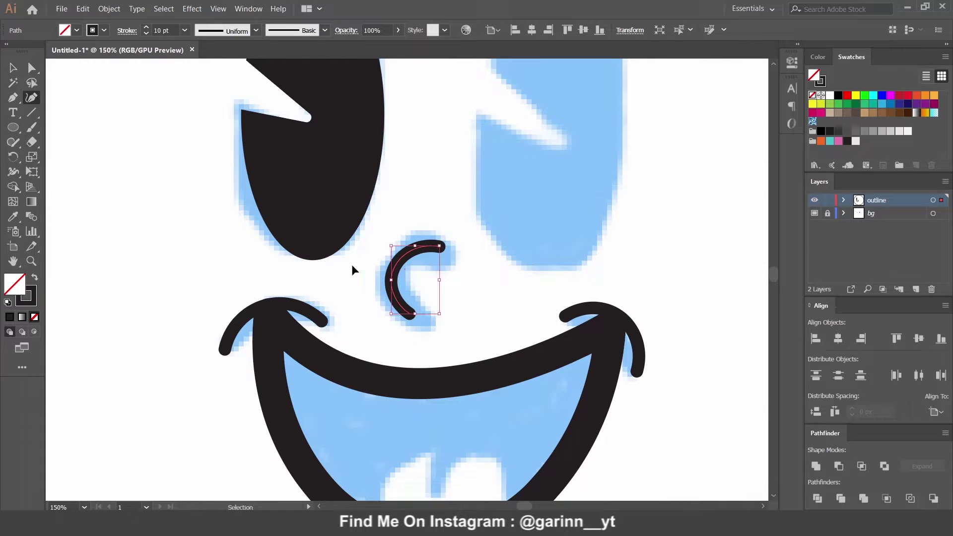
left_click(362, 272, "ctrl")
Step: Widen the nose and both smile curls with the Width tool
left_click_drag(397, 272, 404, 274)
left_click_drag(259, 309, 252, 301)
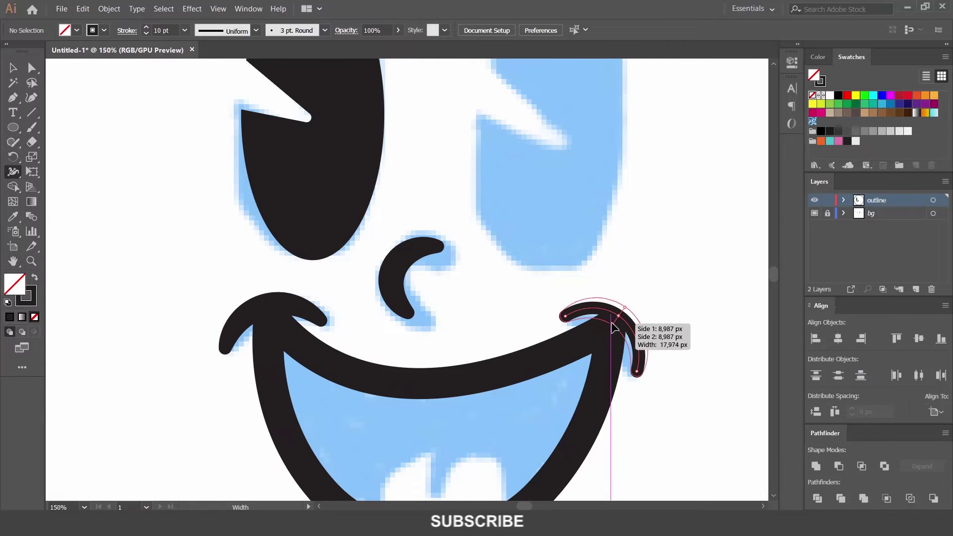
left_click_drag(612, 327, 622, 328)
key("v")
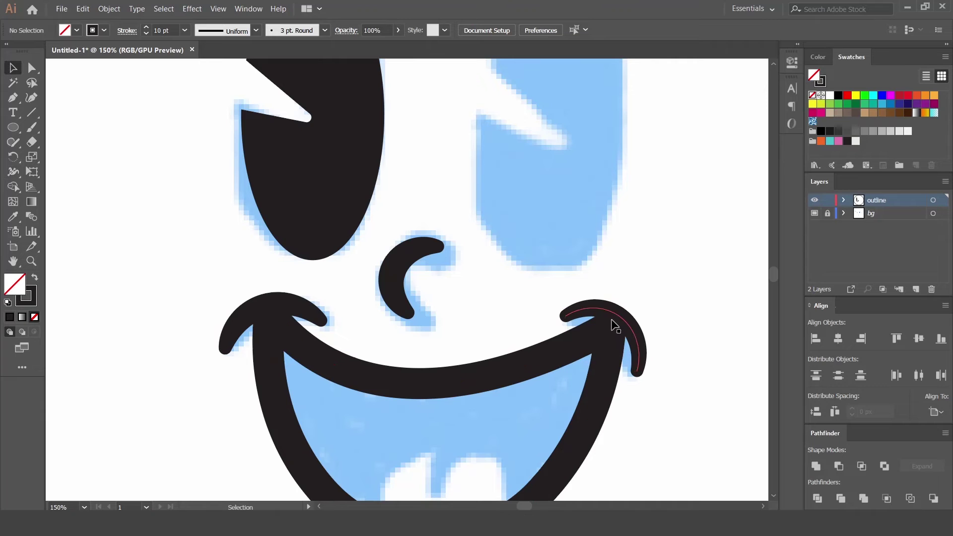
key("shift+w")
left_click_drag(614, 324, 613, 326)
key("ctrl+minus")
key("ctrl+minus")
key("v")
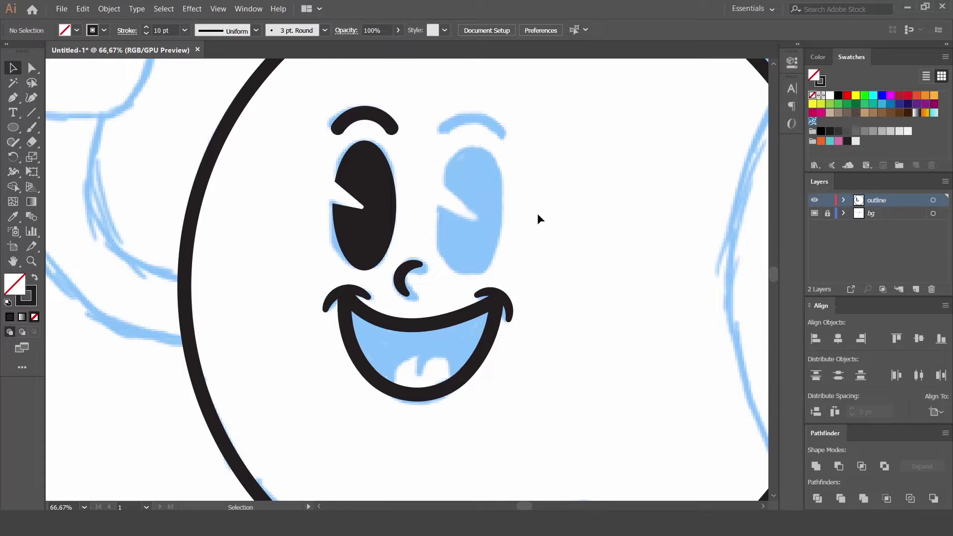
Step: Copy the eye and brow to the right eye, then copy the head onto the second sketch
mouse_move(356, 145)
left_mouse_down()
mouse_move(392, 223)
mouse_move(512, 238)
left_mouse_up()
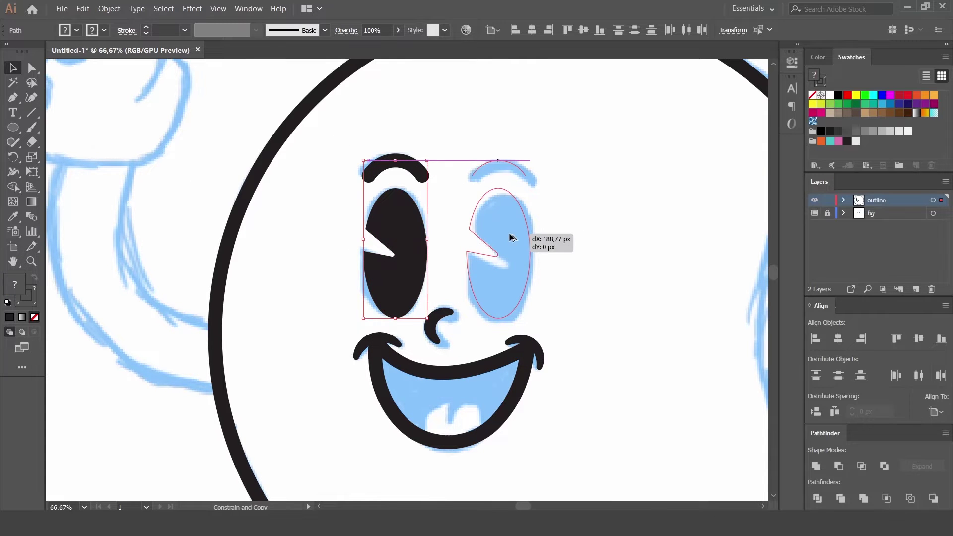
left_click(602, 263)
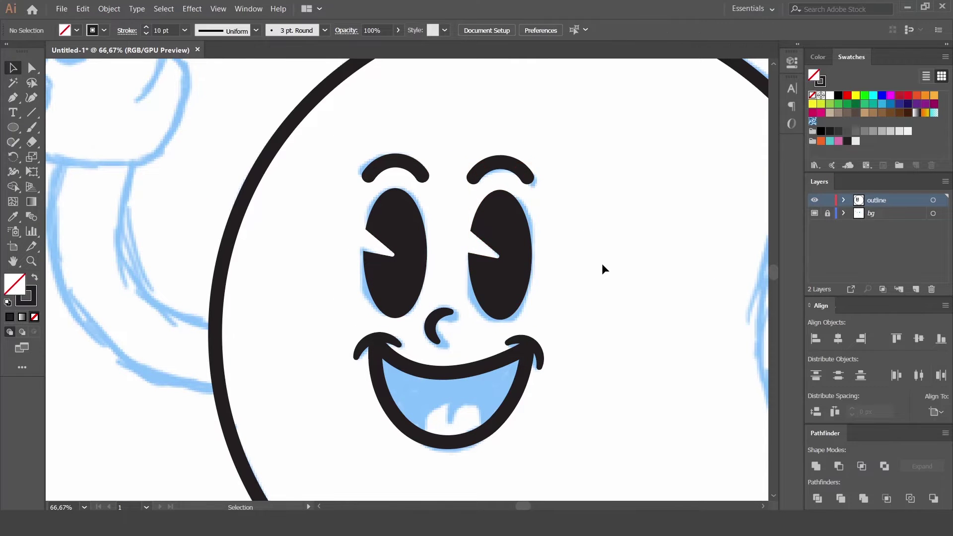
key("ctrl+minus")
key("ctrl+minus")
key("ctrl+minus")
key("ctrl+minus")
left_click_drag(511, 379, 436, 313)
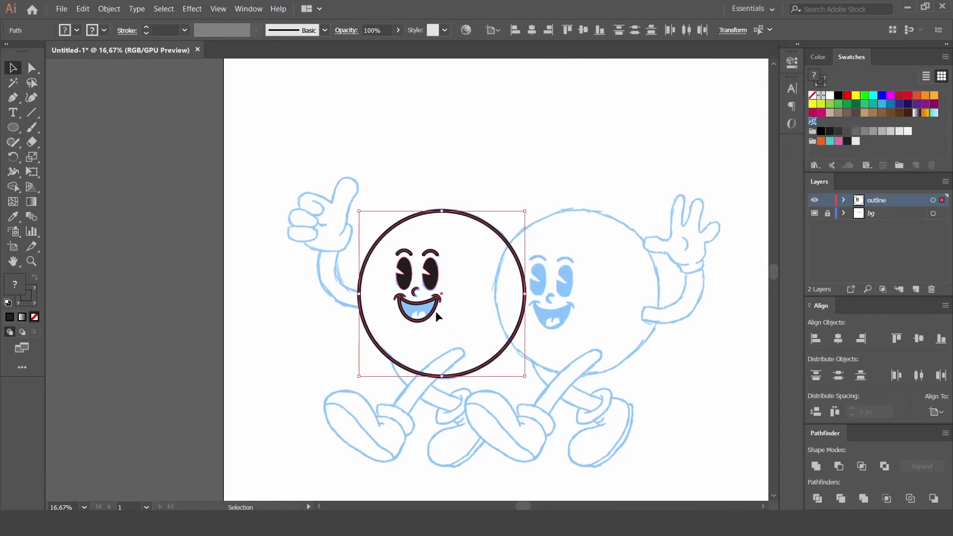
left_click_drag(406, 281, 541, 281, "alt+shift")
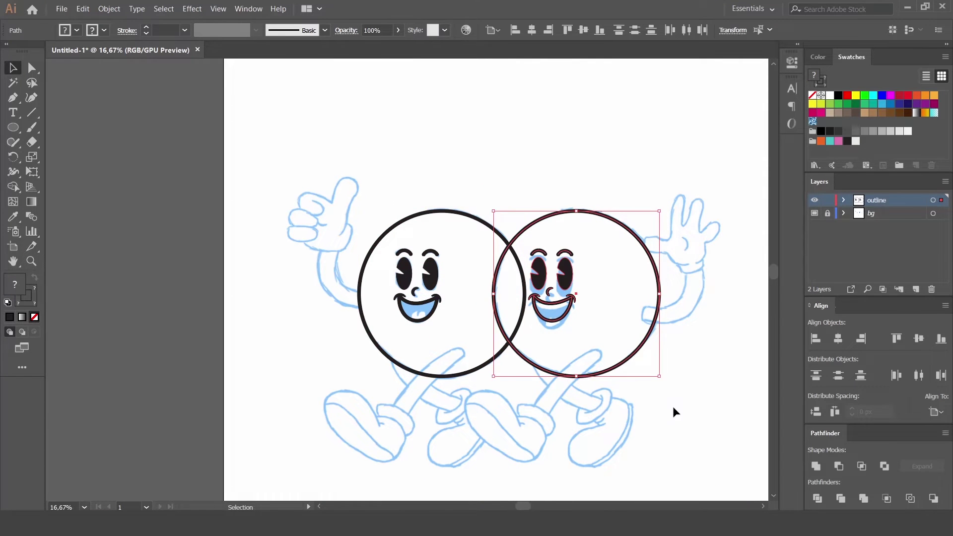
Step: Select the second character's face and nudge it down onto its sketch
left_click(581, 339)
left_click(536, 246)
left_click(574, 248)
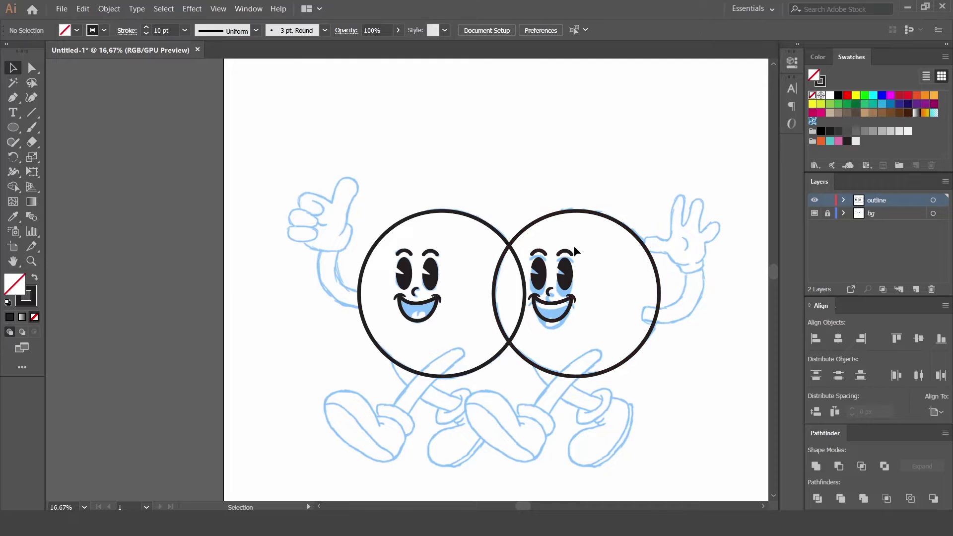
left_click(552, 224)
left_click_drag(532, 228, 612, 309)
key("shift+Down")
key("shift+Down")
key("shift+Down")
key("shift+Down")
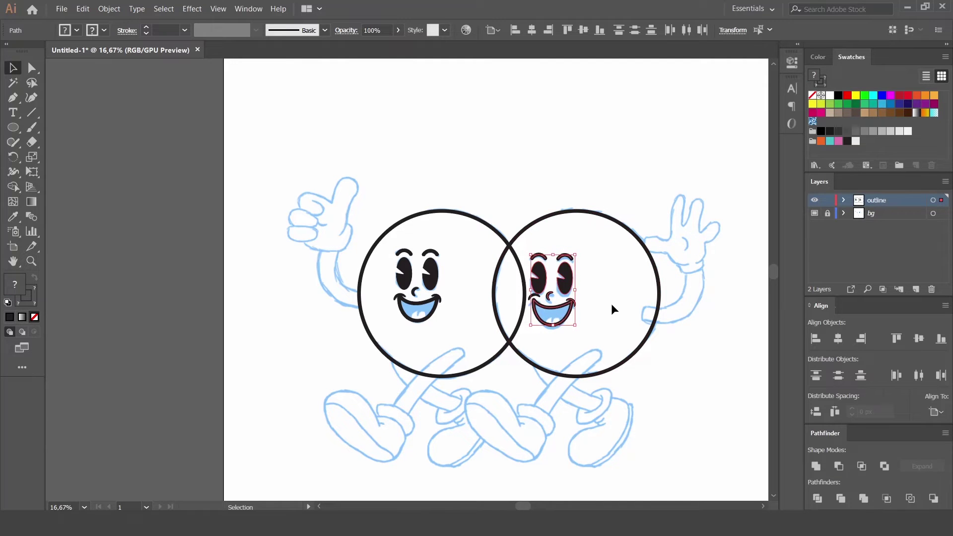
key("shift+Down")
key("ctrl+shift+a")
Step: Move the second face's left mouth curl into place and select both head circles
key("ctrl+plus")
key("ctrl+plus")
key("ctrl+plus")
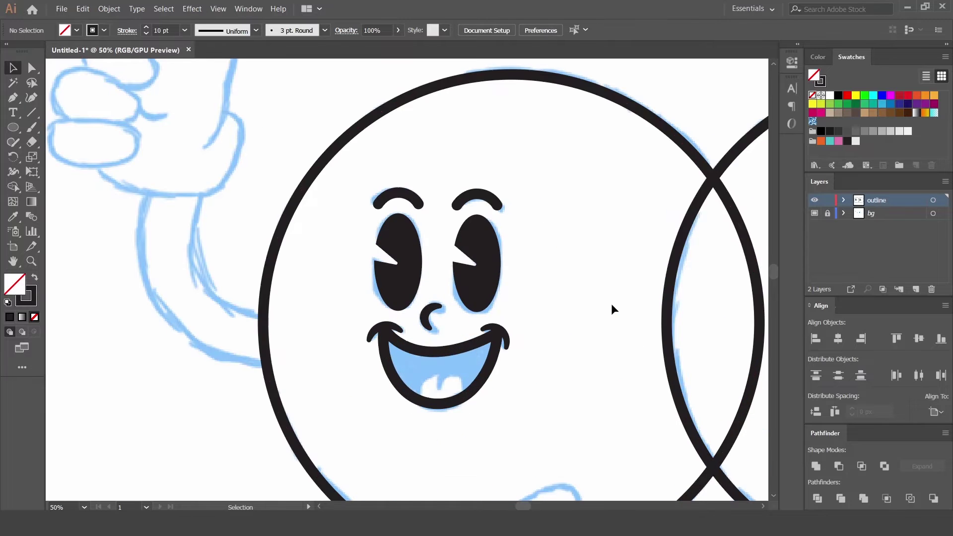
left_click_drag(612, 309, 274, 301)
left_click_drag(437, 332, 446, 338)
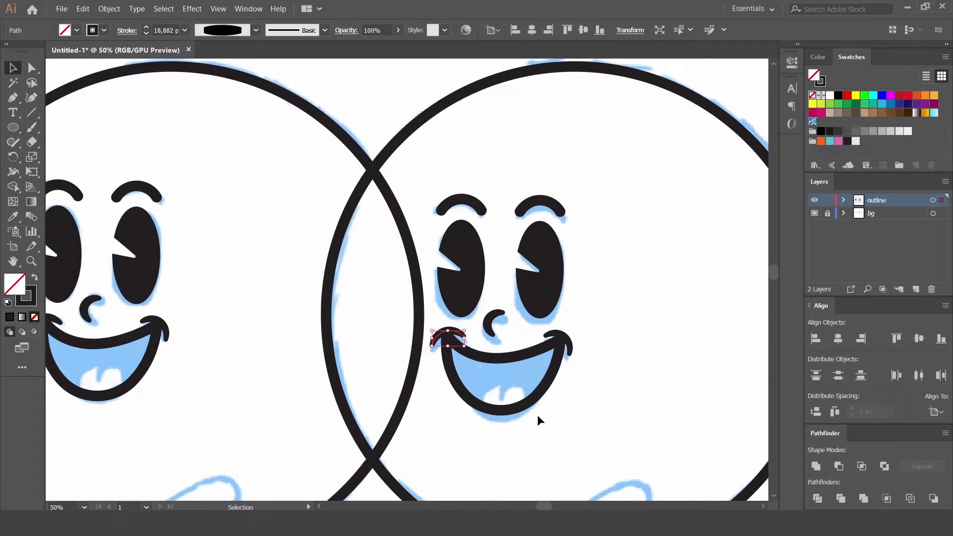
left_click(628, 385)
key("ctrl+minus")
key("ctrl+minus")
left_click(583, 376)
left_click(164, 290, "shift")
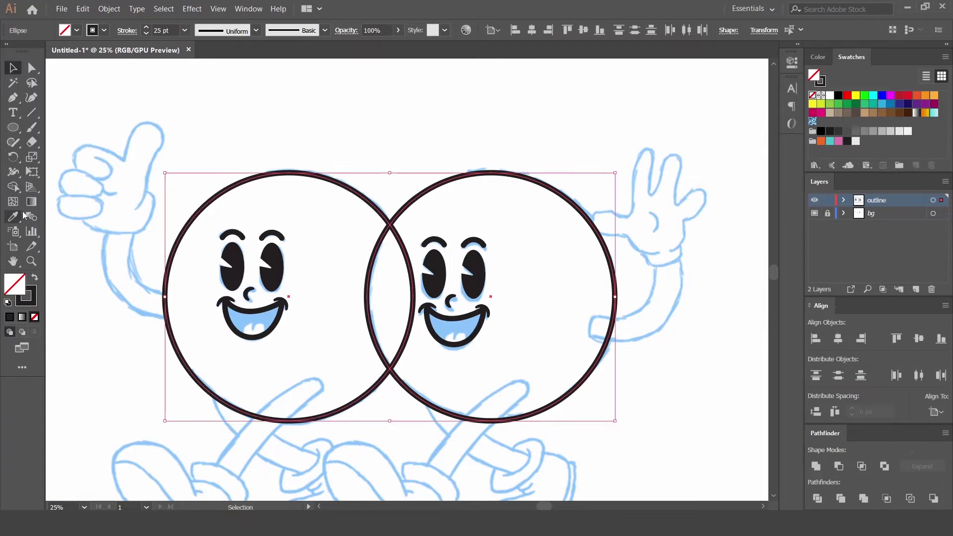
key("shift+m")
Step: Merge the two head circles, then draw a curved arm path from wrist to head
left_click(398, 356)
key("p")
mouse_move(182, 376)
left_mouse_down()
mouse_move(369, 269)
mouse_move(476, 403)
left_mouse_up()
left_click(412, 259)
left_click(457, 333)
key("shift+grave")
left_click(420, 310)
Step: Make the arm curve's stroke very thick
left_click(164, 30)
key("shift+Up")
key("shift+Up")
key("shift+Up")
key("shift+Up")
key("shift+Up")
key("shift+Up")
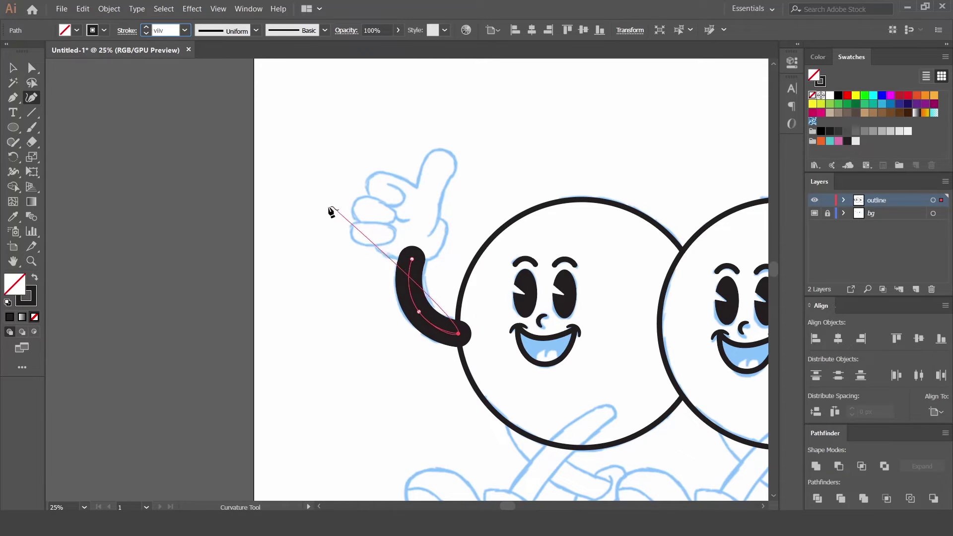
key("ctrl+z")
key("v")
key("shift+Up")
key("shift+Up")
key("shift+Up")
key("shift+Up")
key("shift+Up")
key("shift+Up")
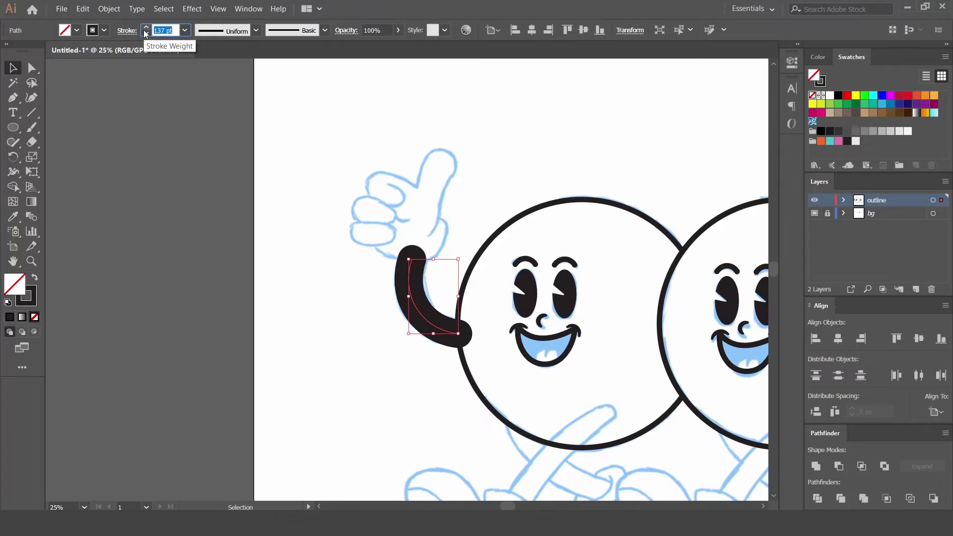
right_click(412, 266)
left_click(393, 249)
left_click(400, 278)
Step: Outline the arm stroke and give it the head's white fill and dark outline
left_click(105, 10)
left_click(298, 338)
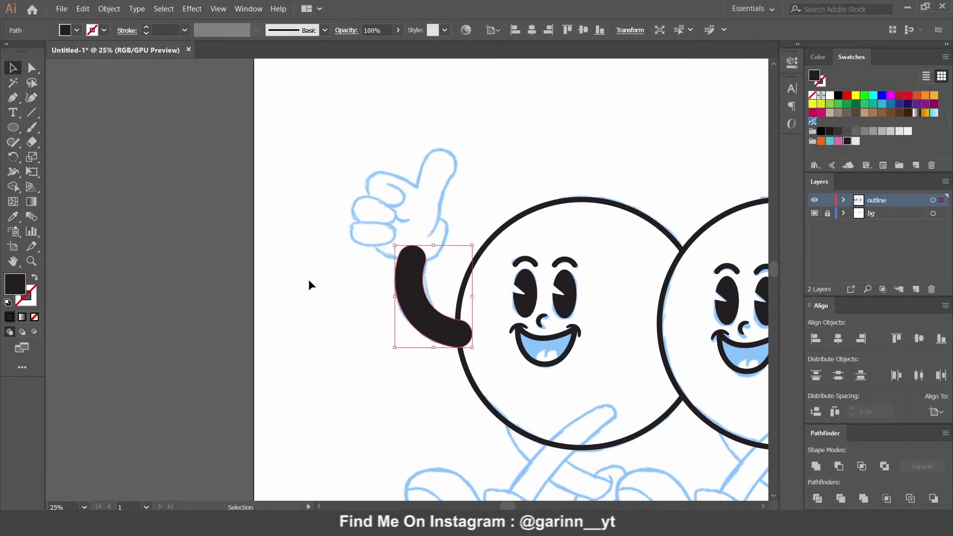
key("i")
left_click(502, 251)
key("ctrl+plus")
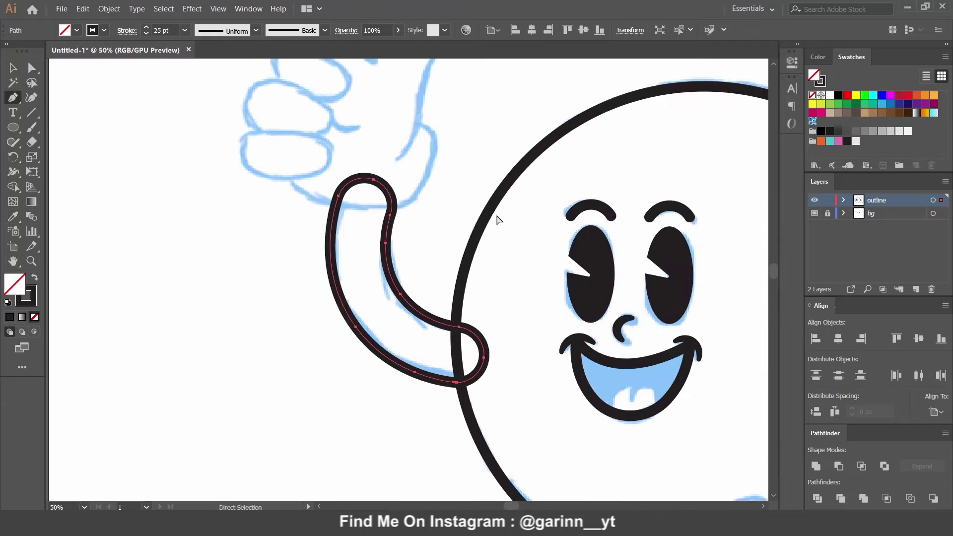
Step: Draw the curved wrist cuff of the thumbs-up glove over the sketch
left_click(244, 300)
left_click(362, 326)
left_click(373, 245)
key("shift+grave")
left_click(275, 323)
left_click(388, 254)
Step: Trace a straight-edged outline of the hand and raised thumb with the Pen tool
key("p")
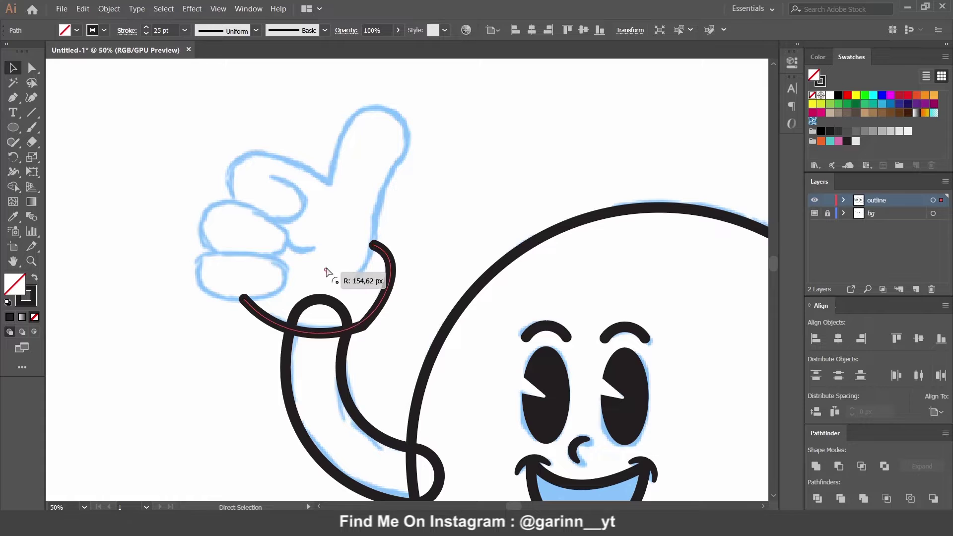
left_click(351, 284)
left_click(384, 185)
left_click(384, 109)
left_click(329, 184)
left_click(235, 158)
left_click(234, 199)
Step: Round the hand and thumb outline, giving the thumb's side an S-curve
key("shift+grave")
left_click(284, 158)
left_click_drag(235, 180, 227, 179)
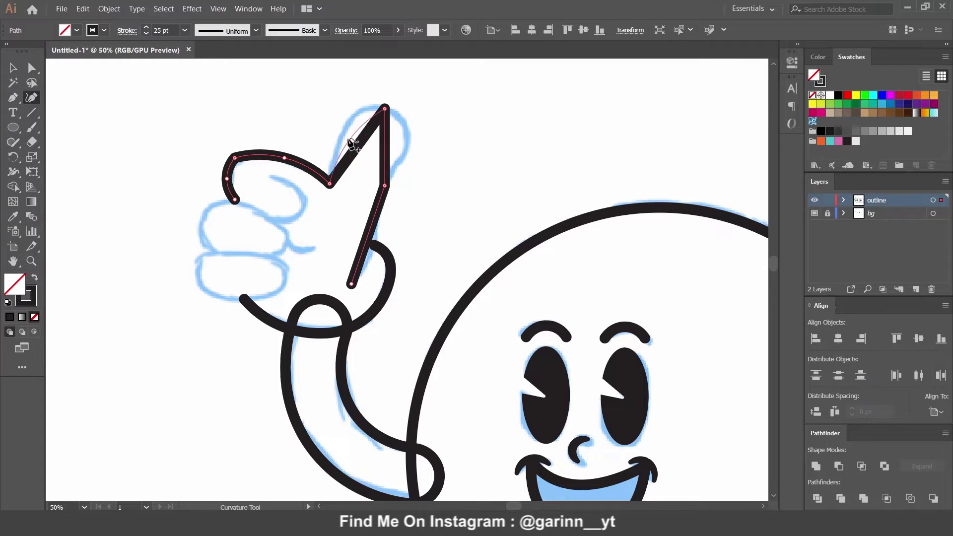
left_click(340, 140)
left_click(405, 130)
left_click(361, 112)
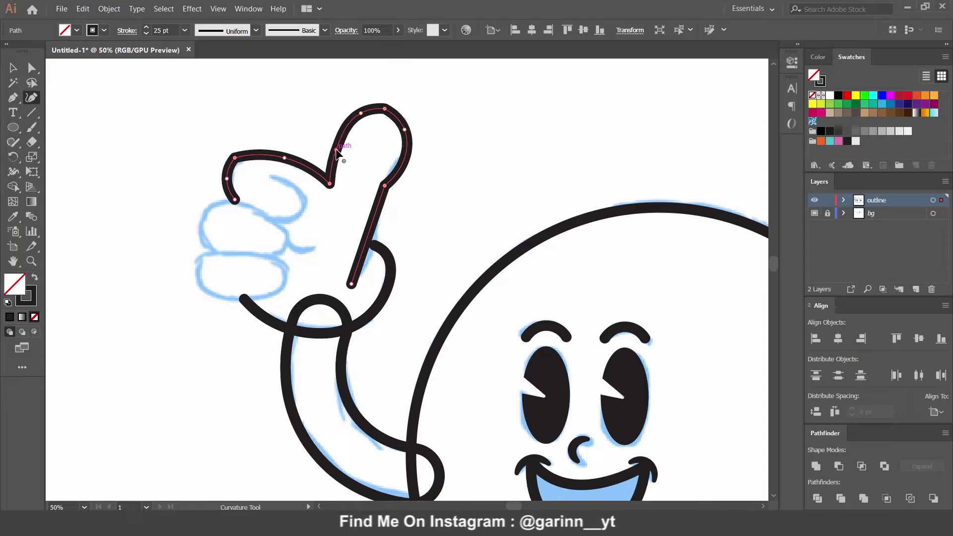
left_click_drag(406, 163, 394, 164)
left_click_drag(376, 215, 372, 215)
left_click_drag(363, 252, 370, 251)
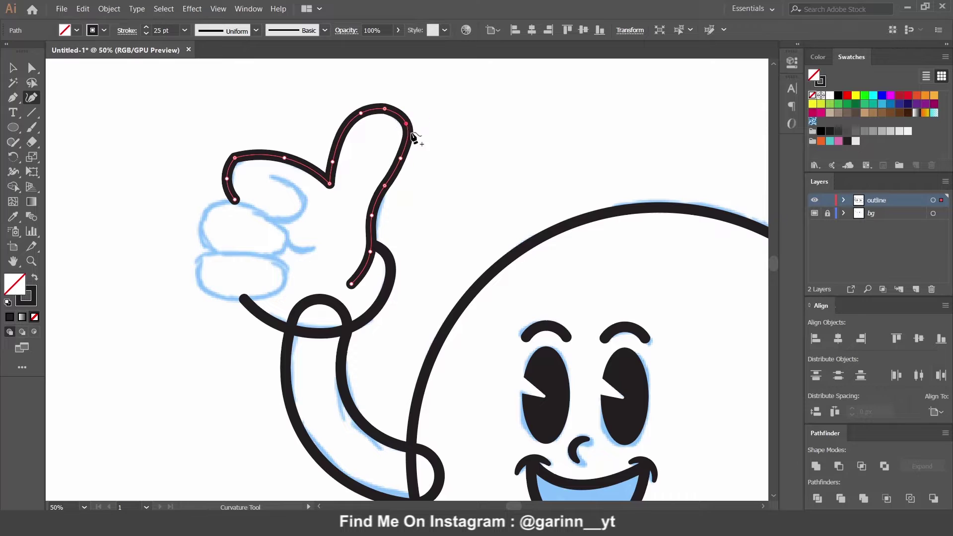
Step: Smooth the outline and draw the curved crease inside the thumb
key("v")
key("a")
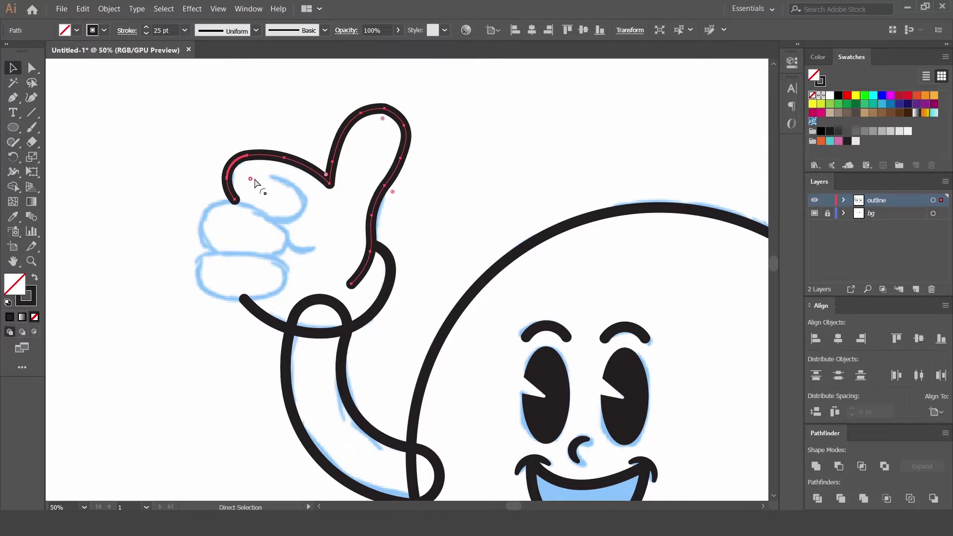
left_click_drag(13, 142, 77, 172)
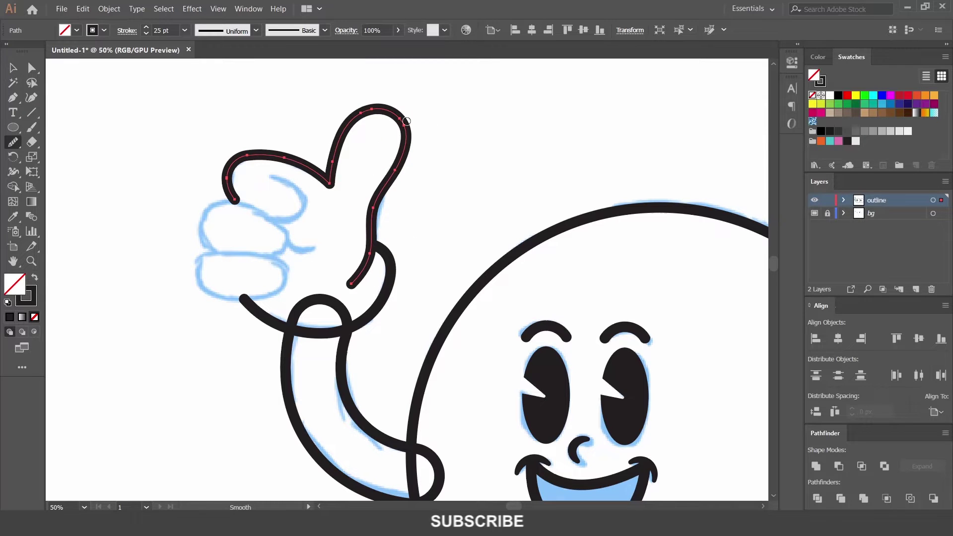
mouse_move(268, 175)
left_mouse_down()
mouse_move(272, 218)
mouse_move(248, 219)
left_mouse_up()
Step: Draw an oval for the first finger and nudge it into place
left_click(12, 128)
mouse_move(196, 203)
left_mouse_down()
mouse_move(288, 263)
mouse_move(318, 209)
left_mouse_up()
key("v")
left_click_drag(280, 242, 274, 262)
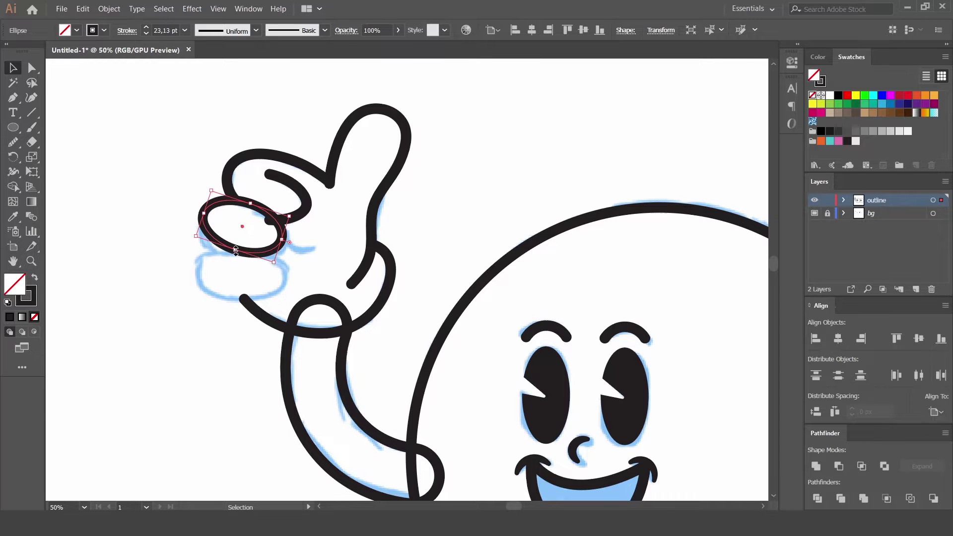
Step: Level the finger oval and copy it below as a tilted second finger
left_click_drag(204, 186, 199, 197)
left_click_drag(243, 248, 236, 299)
left_click_drag(279, 249, 299, 276)
key("ctrl+plus")
key("ctrl+plus")
key("ctrl+plus")
mouse_move(104, 62)
left_mouse_down()
mouse_move(85, 122)
mouse_move(37, 146)
left_mouse_up()
Step: Pull the hand outline's hook end up and select both finger loops
key("a")
left_click(323, 187)
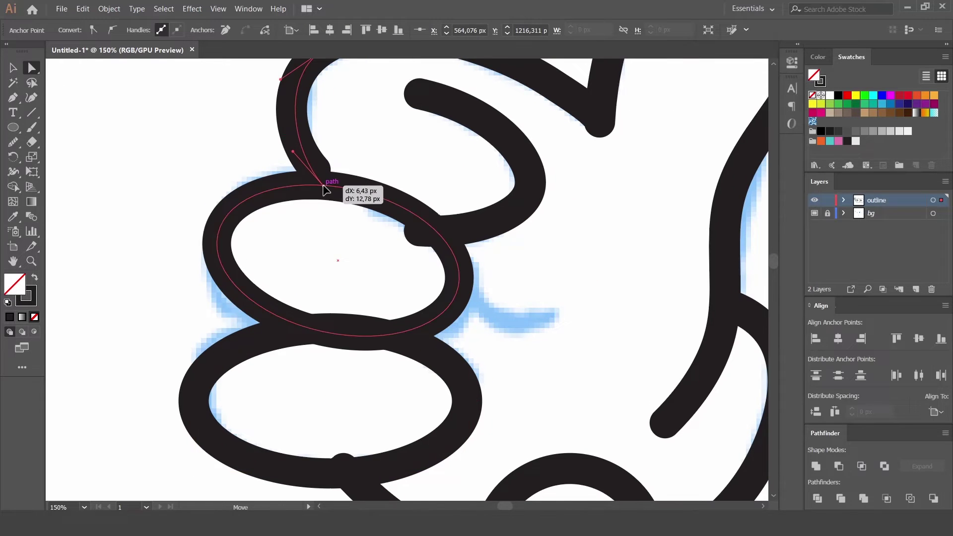
left_click_drag(377, 293, 378, 278)
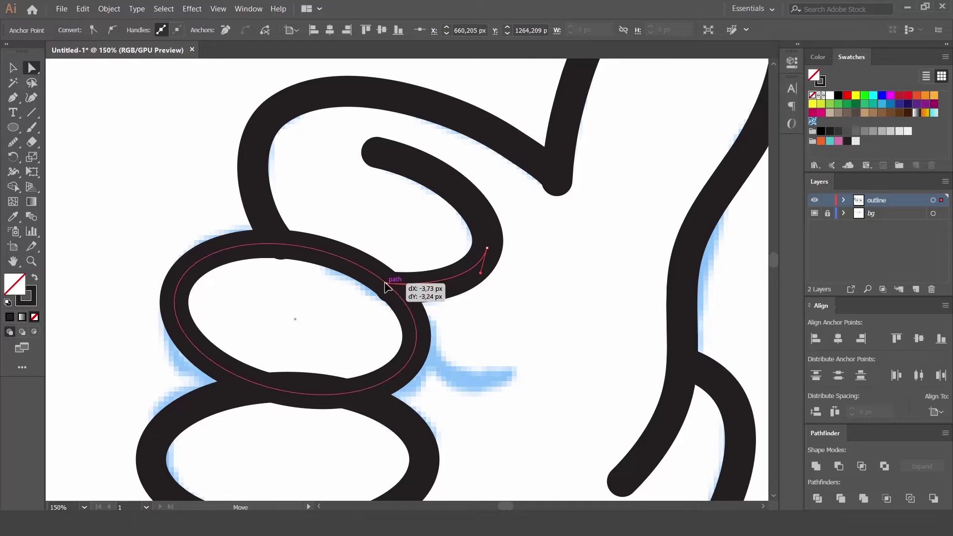
left_click(279, 245)
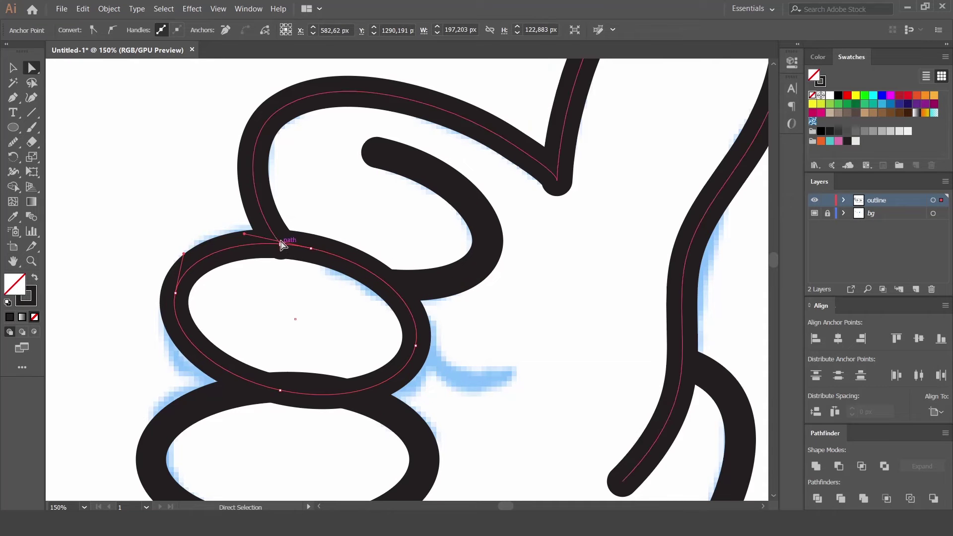
scroll(315, 394, "down", 3)
left_click(285, 446)
key("v")
left_click(147, 266)
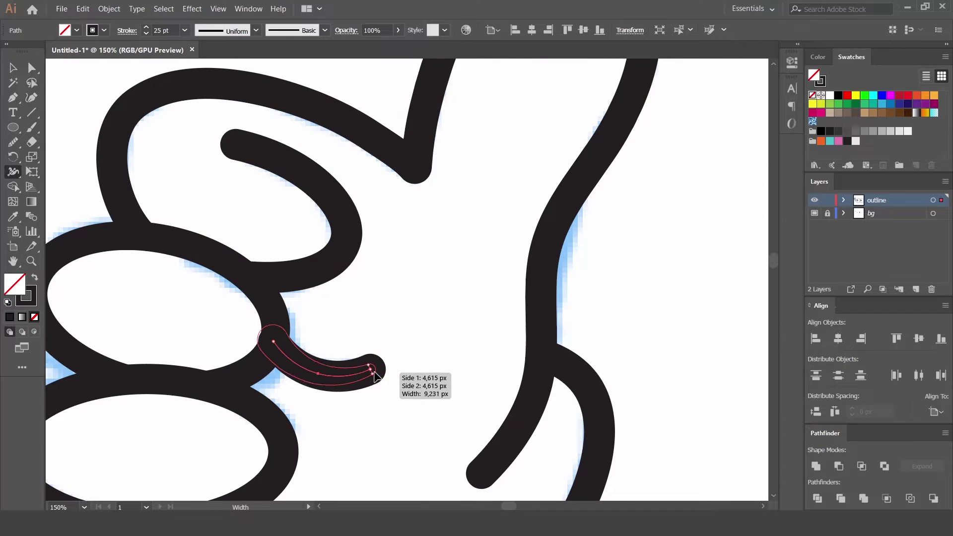
Step: Taper the small crease stroke and vary the upper finger stroke's width
left_click_drag(375, 376, 371, 370)
left_click_drag(314, 385, 313, 391)
mouse_move(341, 208)
left_mouse_down()
mouse_move(331, 218)
mouse_move(334, 202)
left_mouse_up()
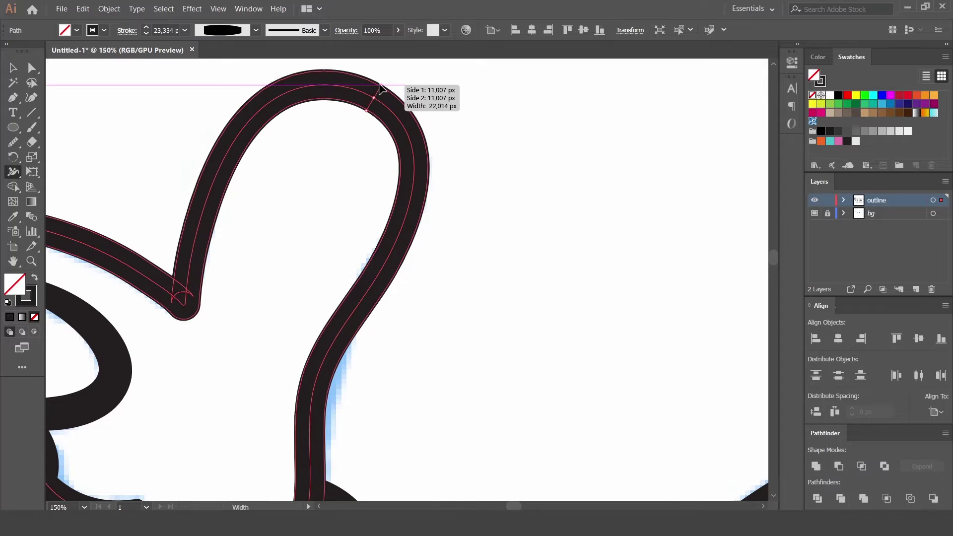
Step: Deselect the glove and zoom out to center both characters in view
scroll(370, 364, "down", 3)
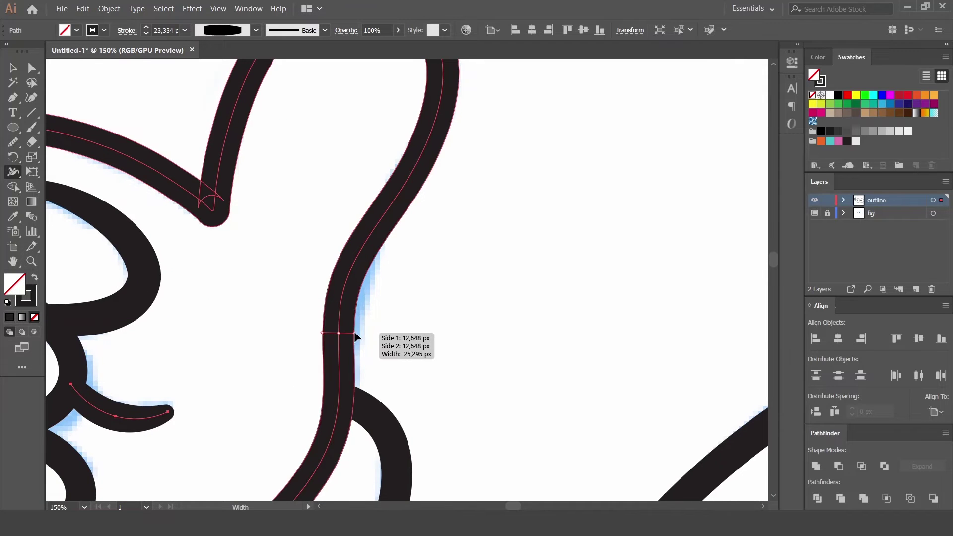
scroll(354, 331, "down", 3)
key("ctrl+minus")
key("ctrl+minus")
key("ctrl+minus")
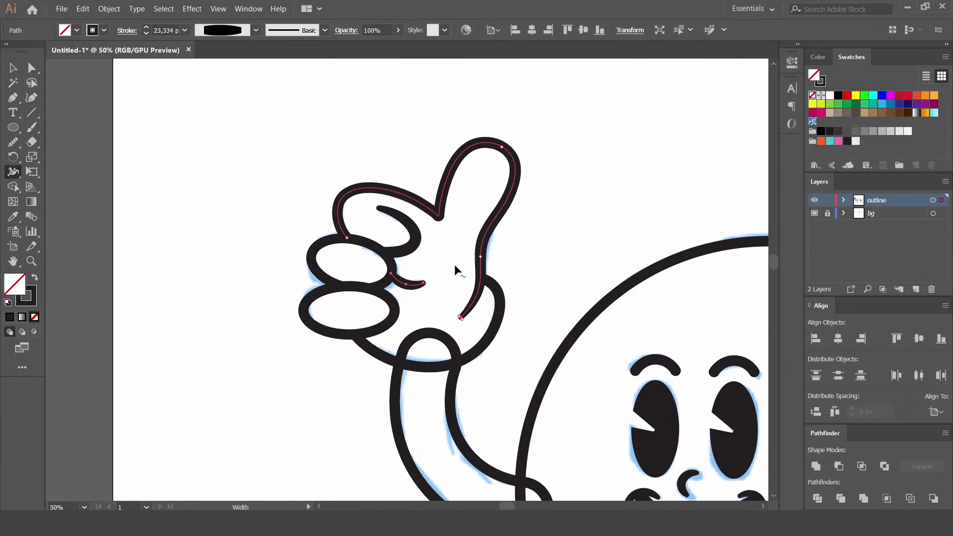
key("v")
key("ctrl+shift+a")
scroll(436, 337, "down", 3)
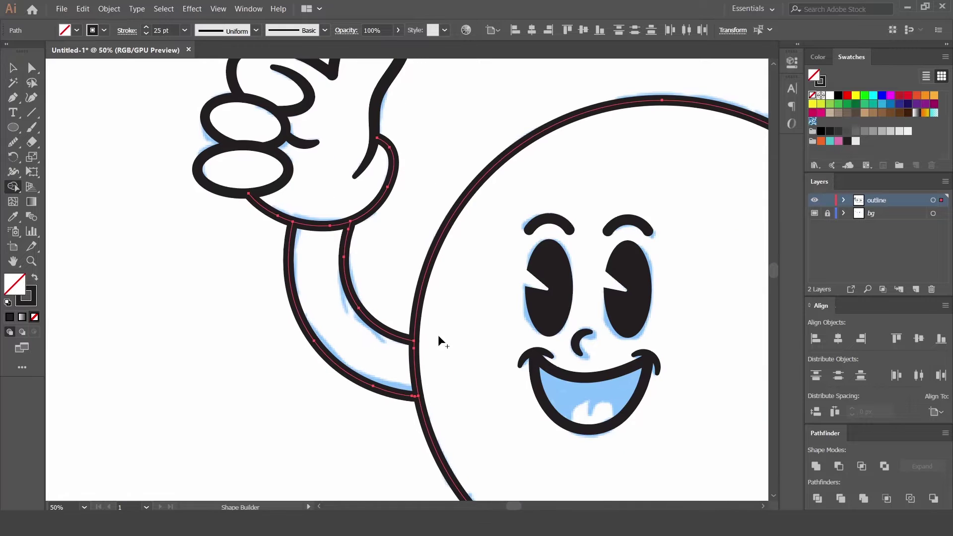
key("ctrl+minus")
key("ctrl+minus")
key("ctrl+minus")
left_click_drag(432, 232, 248, 175)
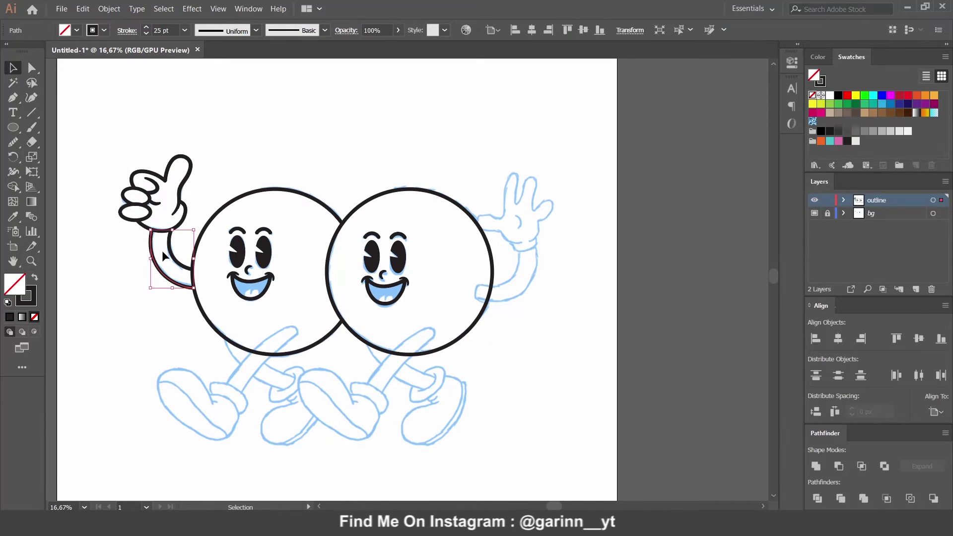
Step: Draw the right character's curved arm with the body's thick black stroke
left_click(477, 291)
left_click(528, 252)
key("shift+grave")
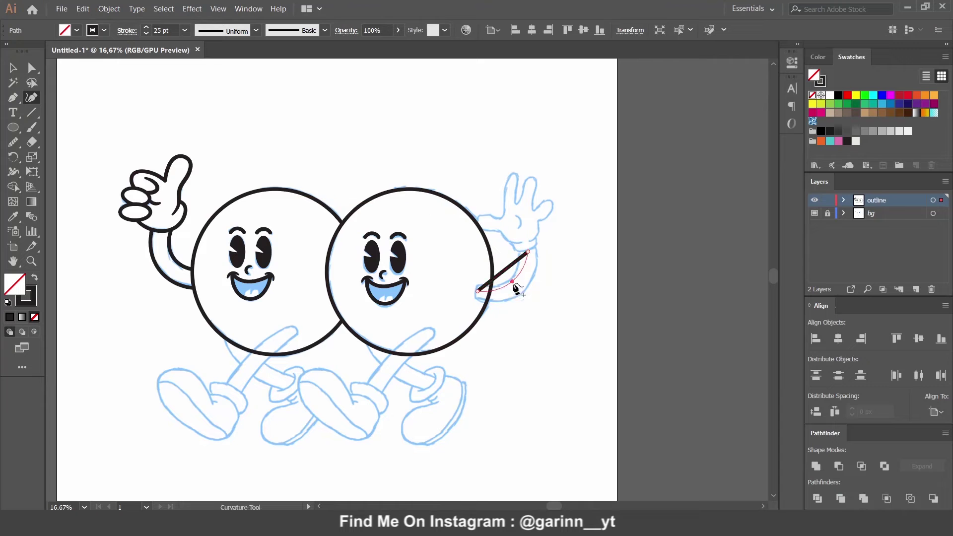
key("Return")
left_click(109, 8)
left_click(298, 288)
key("i")
left_click(488, 237)
Step: Draw a cuff loop around the right character's wrist
key("ctrl+equal")
key("ctrl+equal")
key("ctrl+equal")
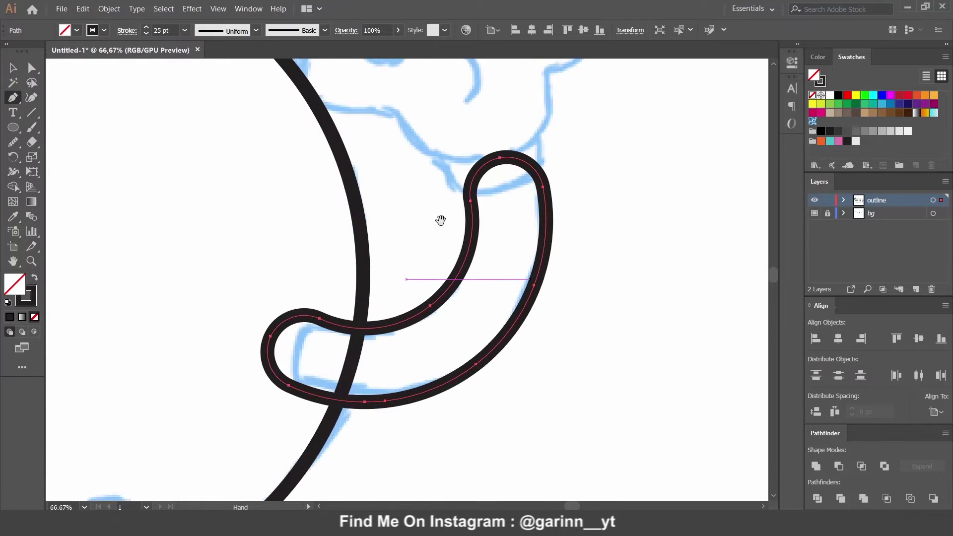
left_click(320, 341)
left_click(406, 316)
left_click(400, 284)
key("shift+grave")
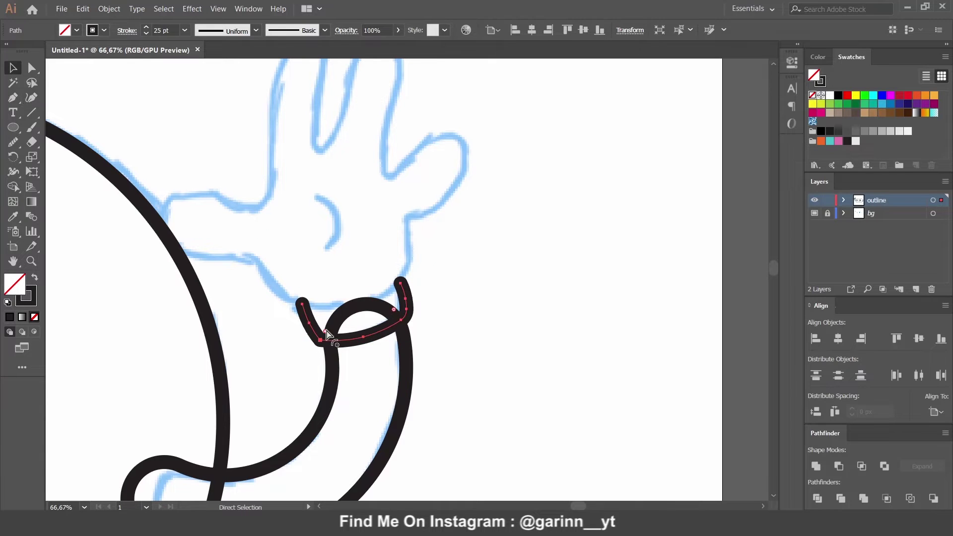
left_click(484, 295, "ctrl")
Step: Trace a closed, straight-edged outline of the waving glove with three fingertips
left_click(258, 261)
left_click(162, 246)
left_click(222, 196)
left_click(272, 175)
scroll(279, 181, "up", 3)
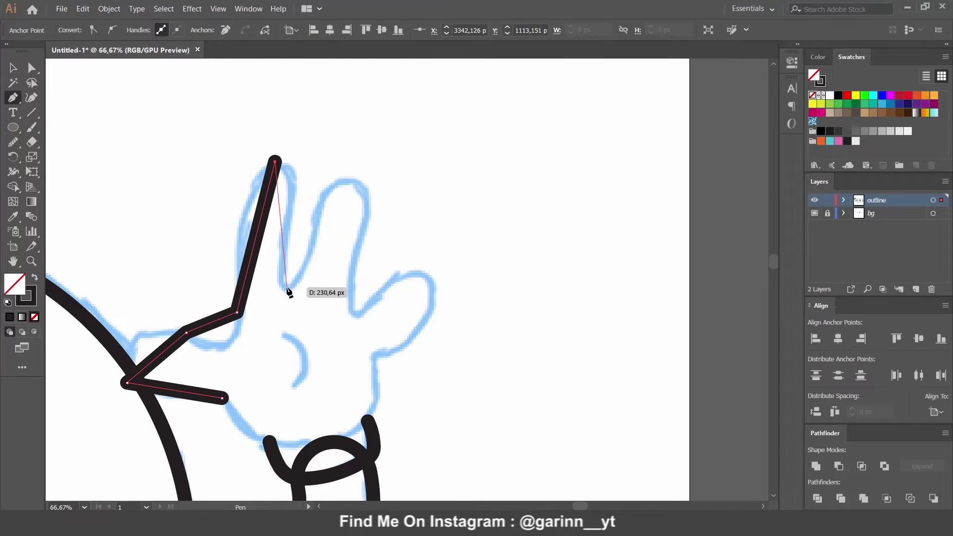
left_click(287, 292)
left_click(350, 177)
left_click(353, 314)
left_click(431, 277)
left_click(373, 357)
left_click(322, 442)
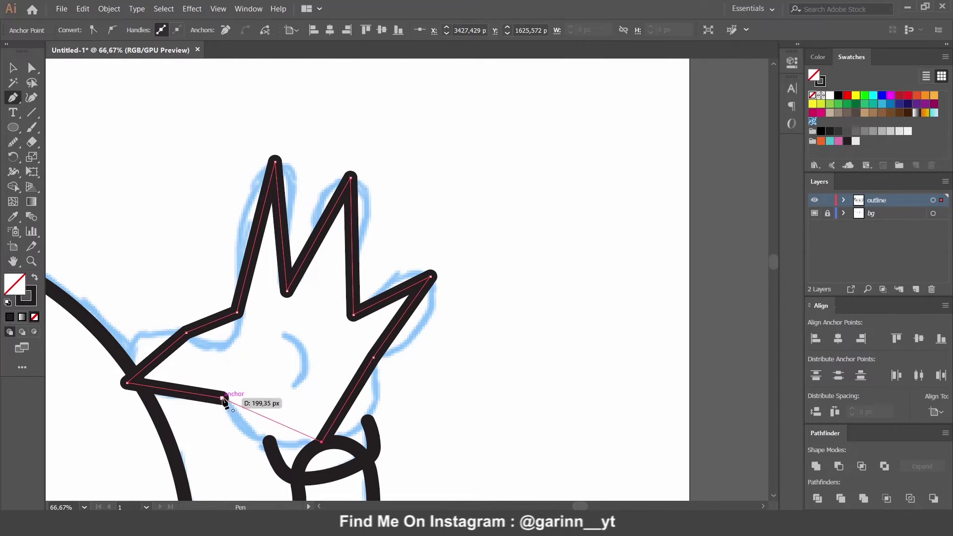
left_click(221, 398)
key("shift+grave")
Step: Round the sides and tips of the glove's three fingers
left_click_drag(256, 234, 238, 234)
left_click(286, 172)
left_click(283, 264)
left_click(320, 204)
left_click(362, 196)
left_click(352, 273)
left_click(405, 272)
left_click(432, 297)
Step: Curve the palm, wrist edge and thumb web of the glove outline
left_click(394, 338)
left_click(376, 384)
left_click(350, 427)
left_click(270, 441)
left_click(206, 387)
left_click(171, 377)
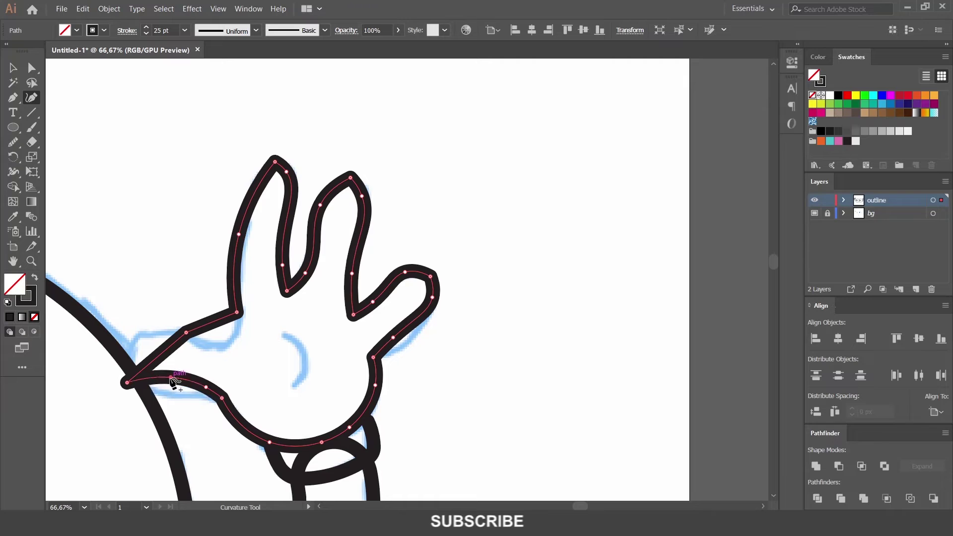
left_click(129, 356)
left_click(221, 343)
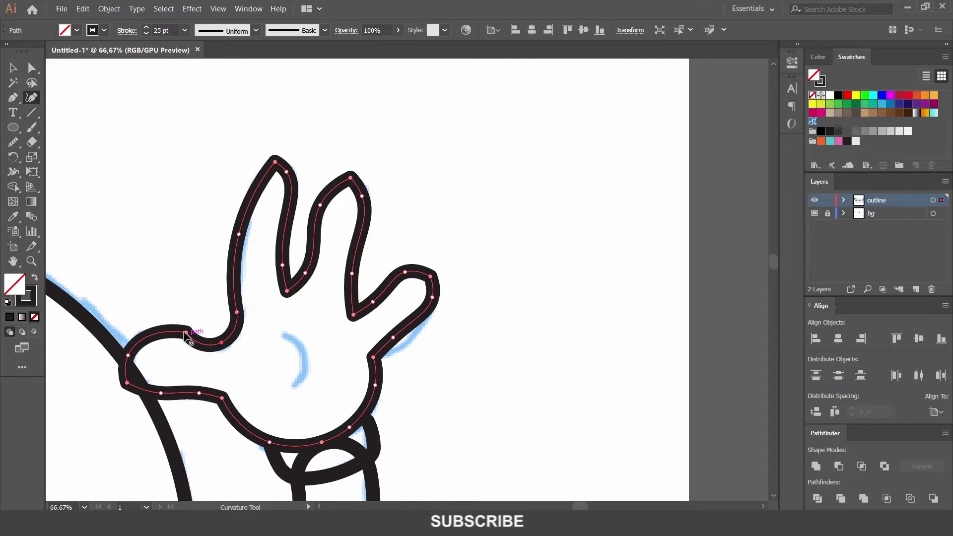
left_click(161, 331)
left_click(198, 339)
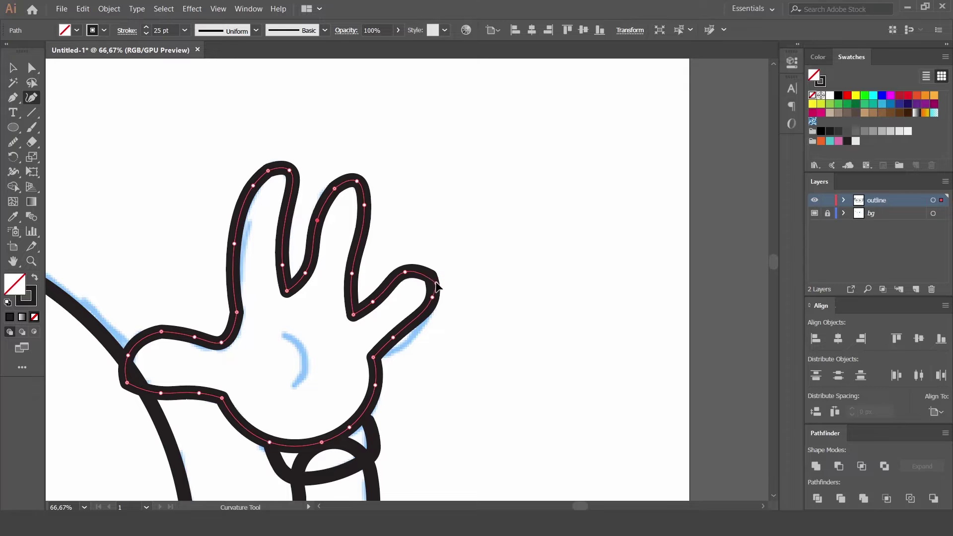
Step: Delete the unwanted thumb anchor and smooth the uneven glove outline
scroll(332, 213, "down", 3)
scroll(332, 213, "left", 1)
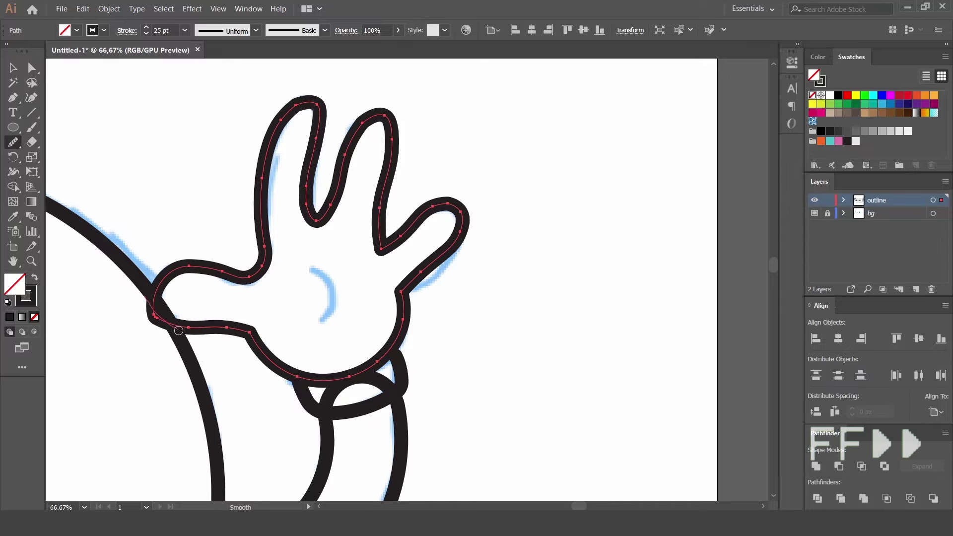
key("a")
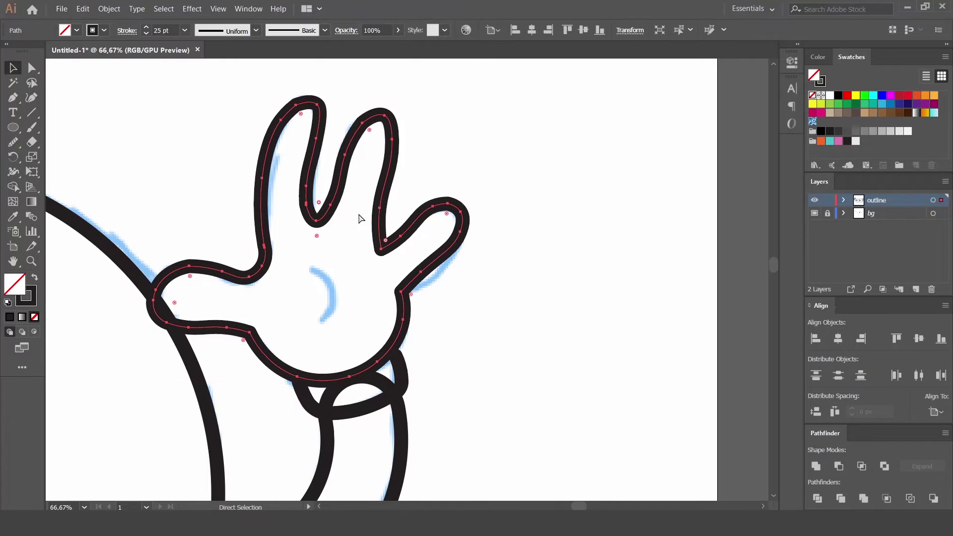
key("shift+grave")
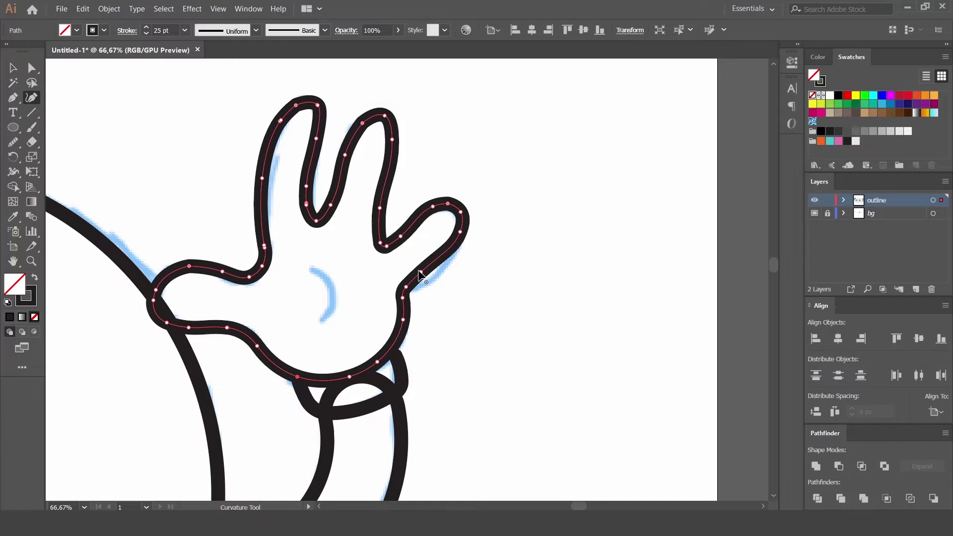
key("Delete")
left_click_drag(448, 203, 397, 245)
left_click(13, 142)
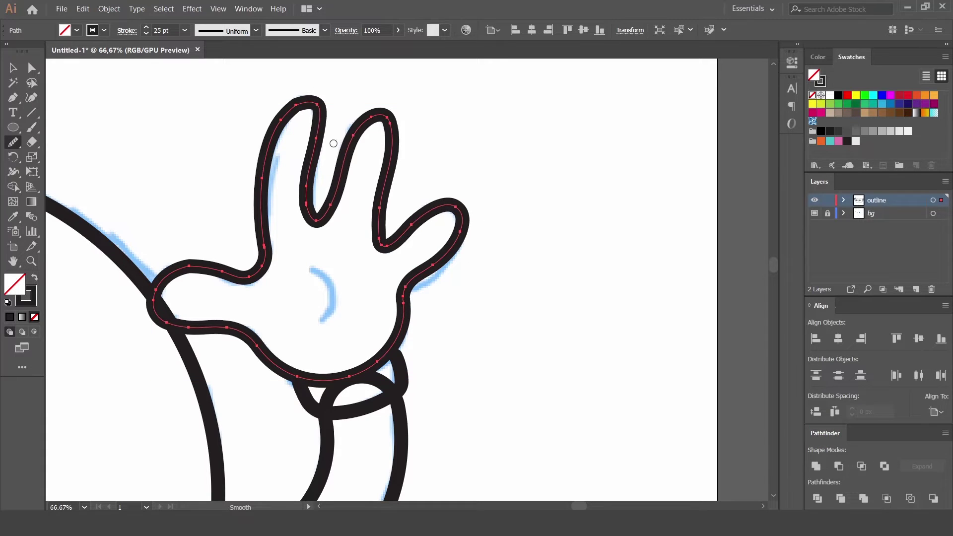
scroll(274, 355, "down", 3)
Step: Draw a curved crease stroke in the waving glove's palm and taper it
scroll(500, 264, "up", 1)
key("shift+grave")
left_click(364, 192)
left_click(373, 242)
left_click(379, 214)
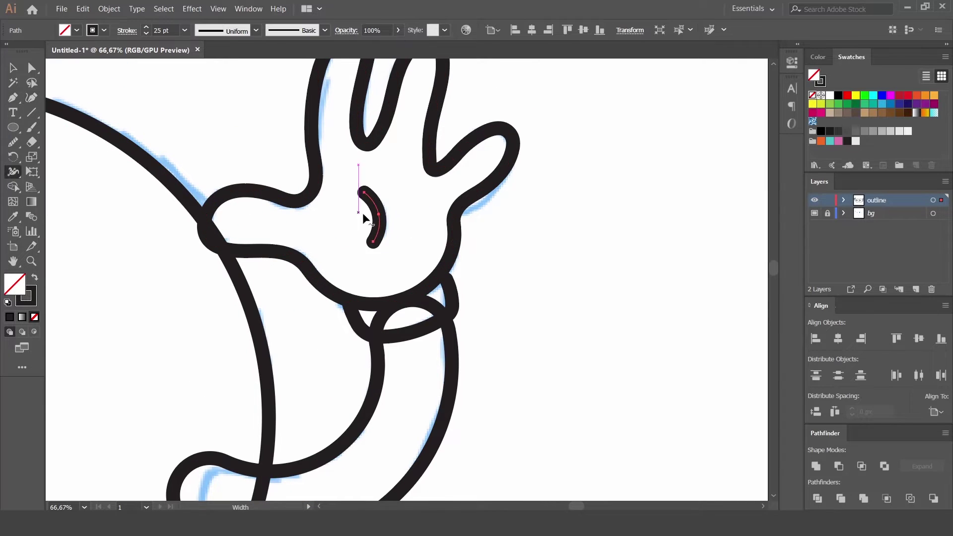
key("ctrl+plus")
key("ctrl+plus")
key("ctrl+plus")
left_click_drag(397, 206, 432, 368)
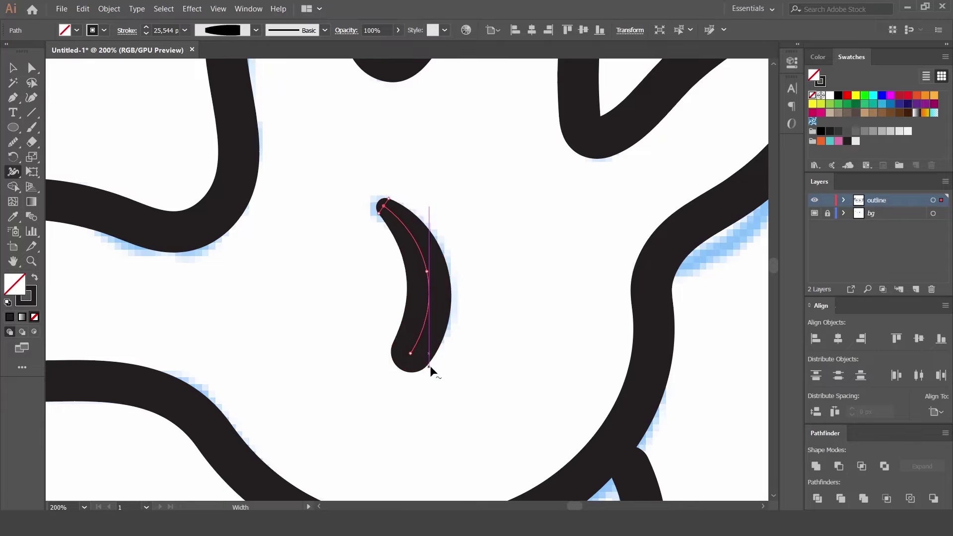
scroll(447, 174, "down", 5)
Step: Merge the overlapping cuff and arm shapes at the wrist with Shape Builder
key("v")
key("ctrl+a")
key("ctrl+minus")
key("ctrl+minus")
key("ctrl+minus")
left_click(13, 186)
scroll(280, 237, "down", 5)
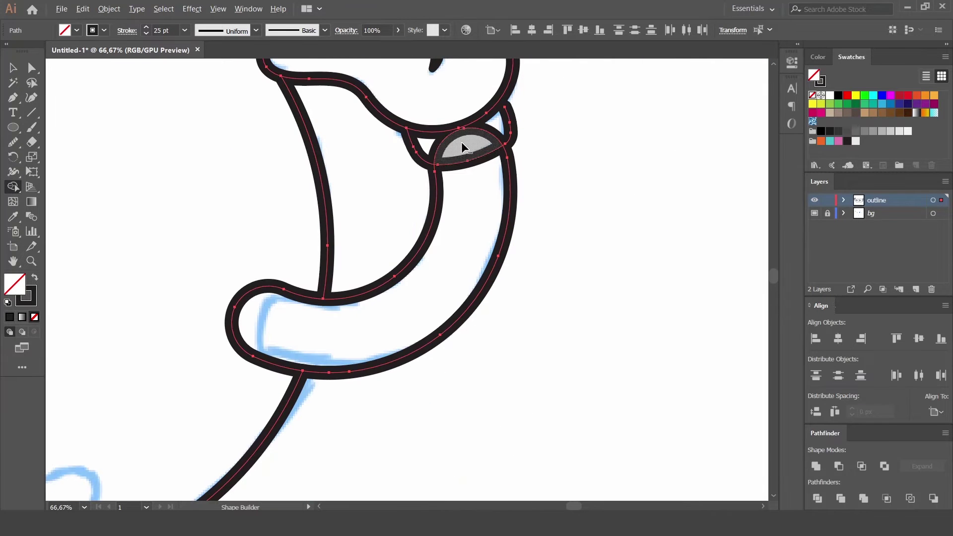
key("ctrl+shift+a")
key("v")
key("ctrl+0")
Step: Draw an arched tongue line across the bottom of the smiling mouth
key("ctrl+plus")
key("ctrl+plus")
key("ctrl+plus")
left_click_drag(574, 270, 139, 296)
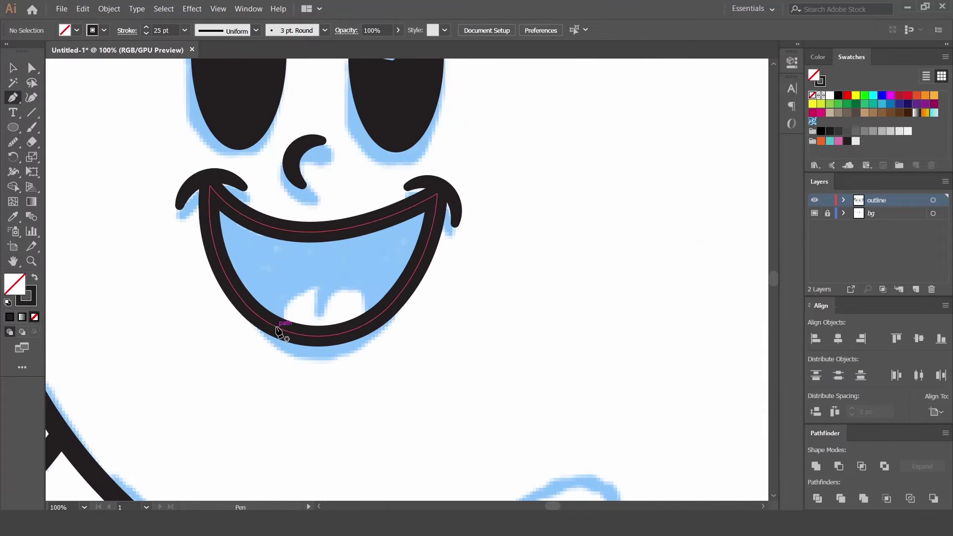
left_click(276, 327)
left_click(377, 317)
key("shift+grave")
left_click(341, 281)
Step: Draw the curved 10 pt tongue centre line across the mouth with the Pen tool
key("p")
left_click(320, 312)
left_click_drag(340, 281, 362, 271)
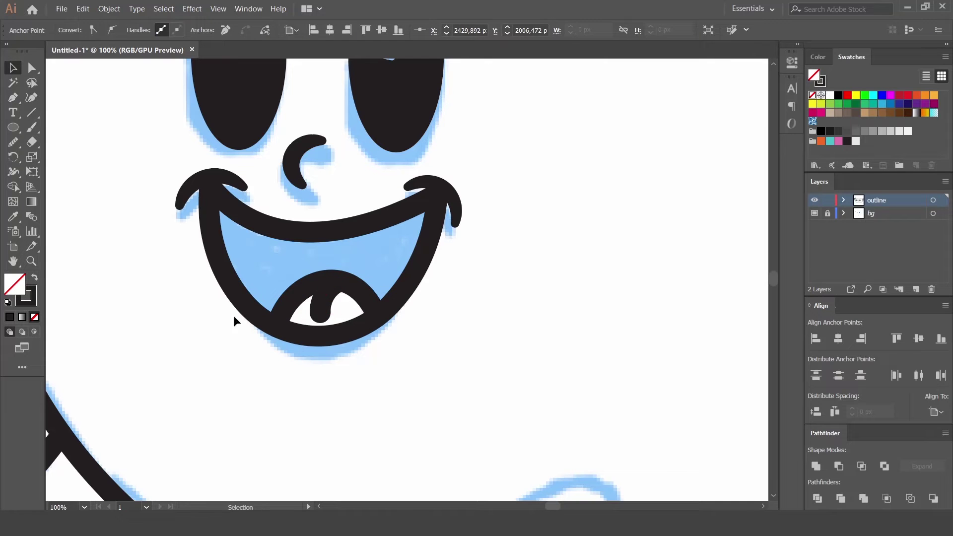
key("Escape")
left_click(440, 372)
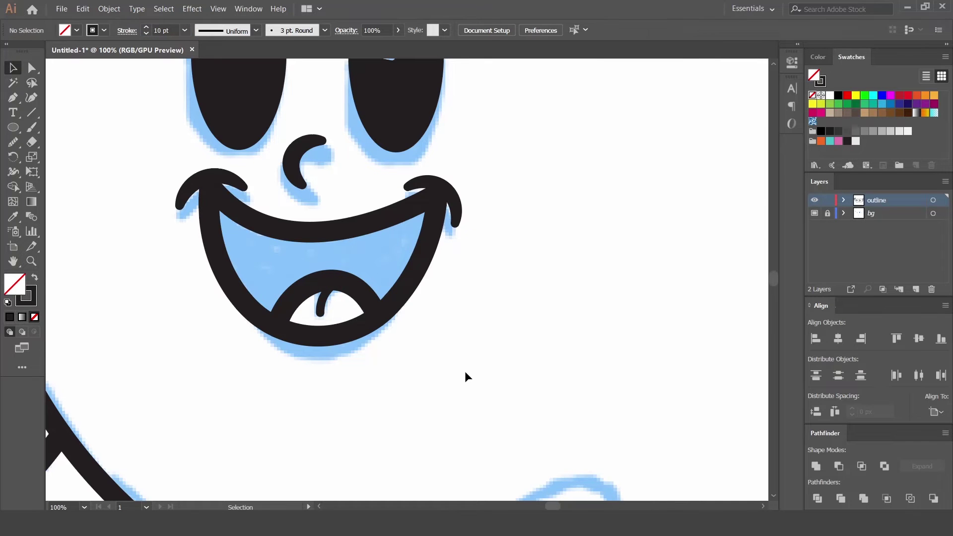
Step: Alt-drag a copy of the finished tongue into the other character's mouth
scroll(465, 376, "down", 3)
left_click(352, 300)
scroll(712, 312, "left", 5)
left_click_drag(713, 312, 159, 274)
key("ctrl+plus")
key("ctrl+plus")
key("ctrl+plus")
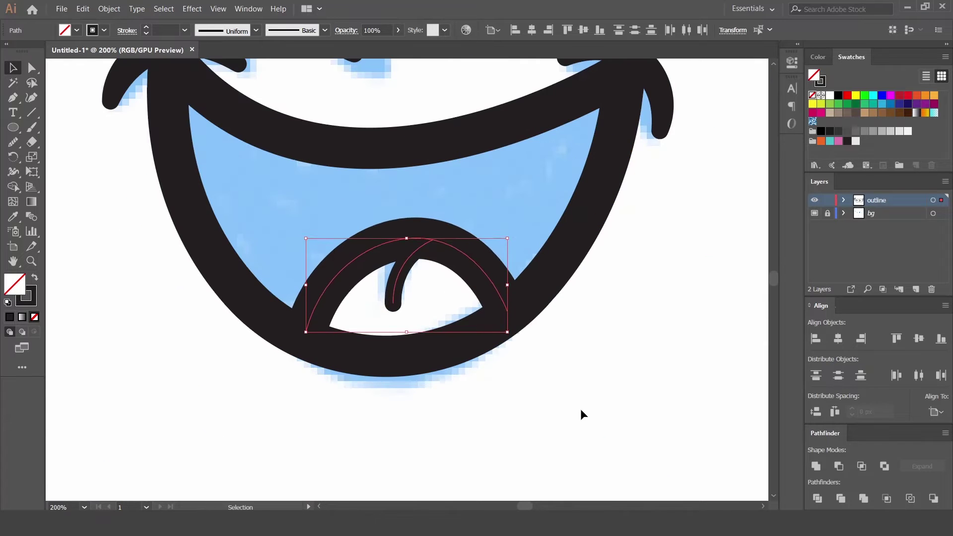
left_click(581, 414)
key("ctrl+0")
scroll(581, 411, "up", 3)
scroll(456, 192, "up", 3)
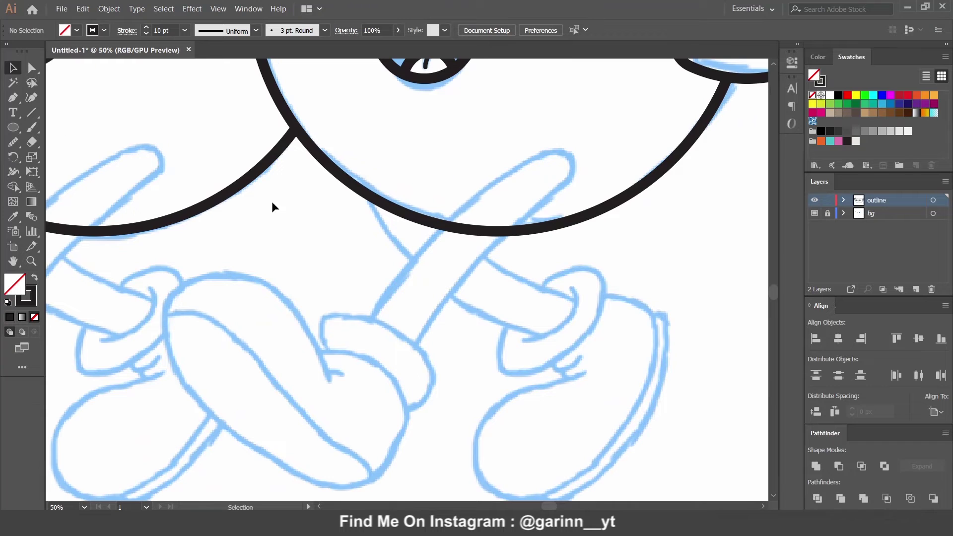
Step: Draw two crossing limb lines and bend each into a curve
left_click(394, 328)
left_click(571, 157)
left_click(566, 326, "ctrl")
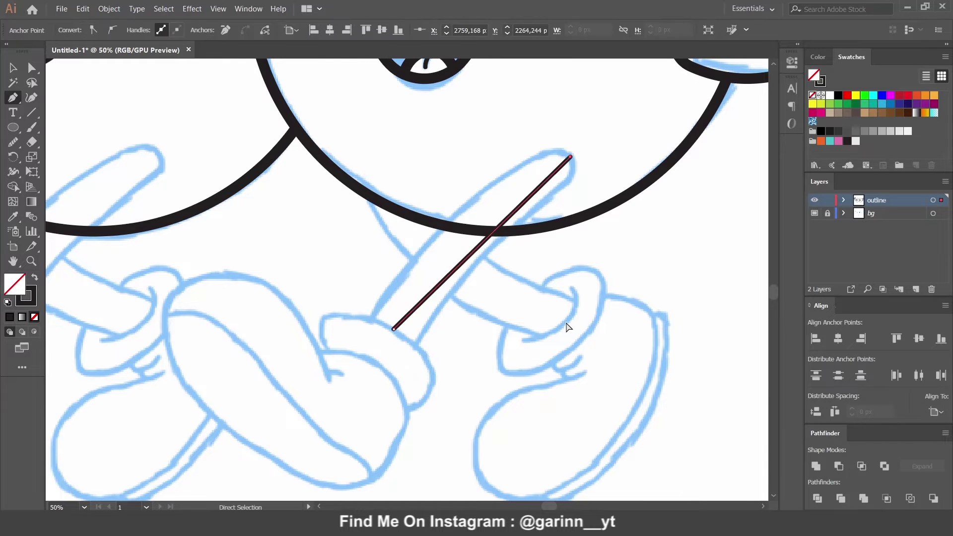
left_click(403, 213)
key("shift+grave")
left_click_drag(485, 265, 469, 278)
left_click_drag(481, 243, 472, 234)
Step: Give the limb strokes a 10 pt weight, outline them, and swap fill and stroke
left_click(127, 30)
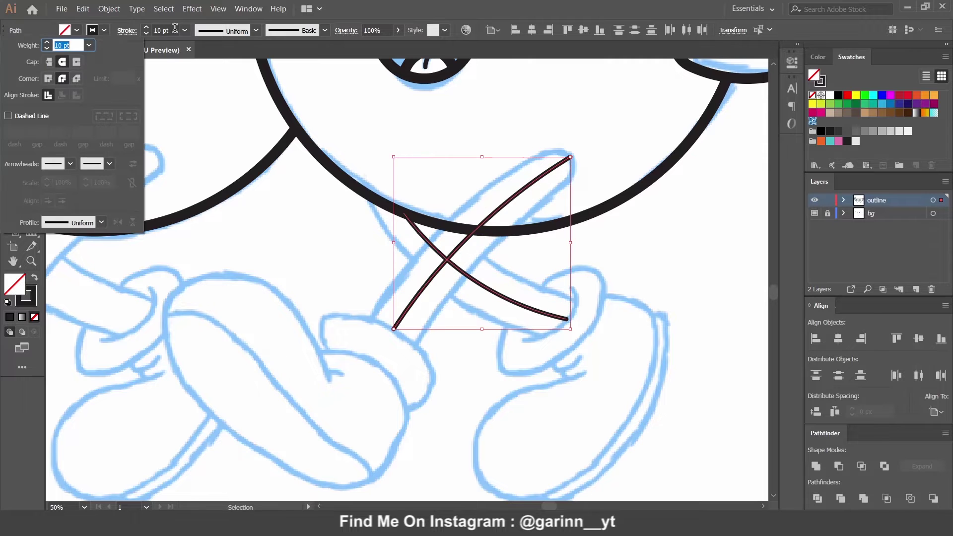
key("Return")
left_click(98, 8)
left_click(313, 338)
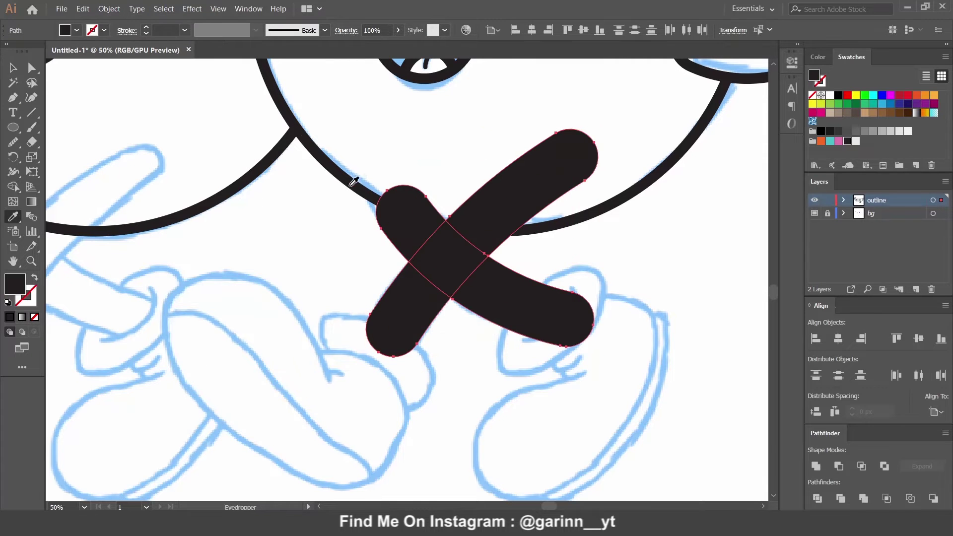
key("shift+x")
left_click(580, 221, "shift")
Step: Copy the cross to the left character, replacing one arm with a new outlined, style-matched curve
scroll(192, 279, "left", 5)
left_click_drag(664, 342, 245, 335)
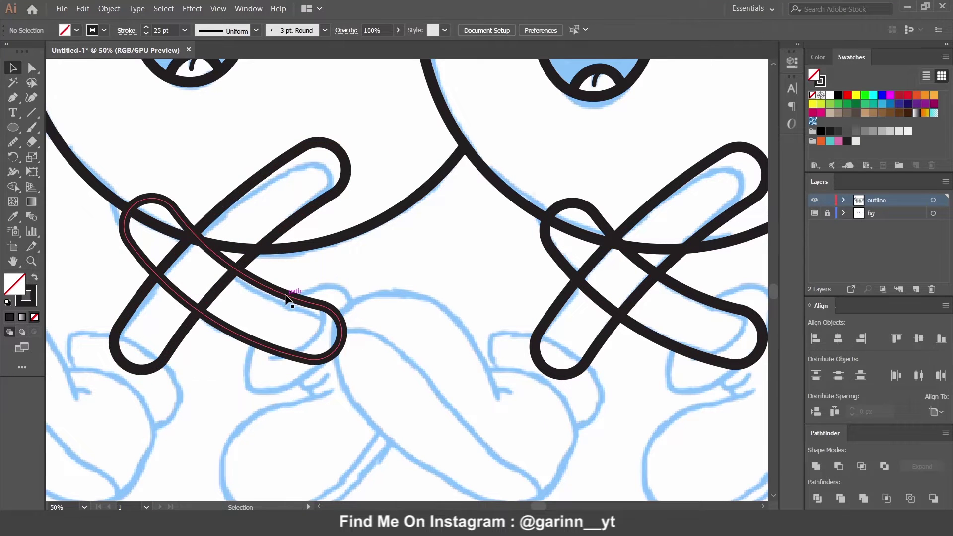
key("Delete")
left_click(135, 188)
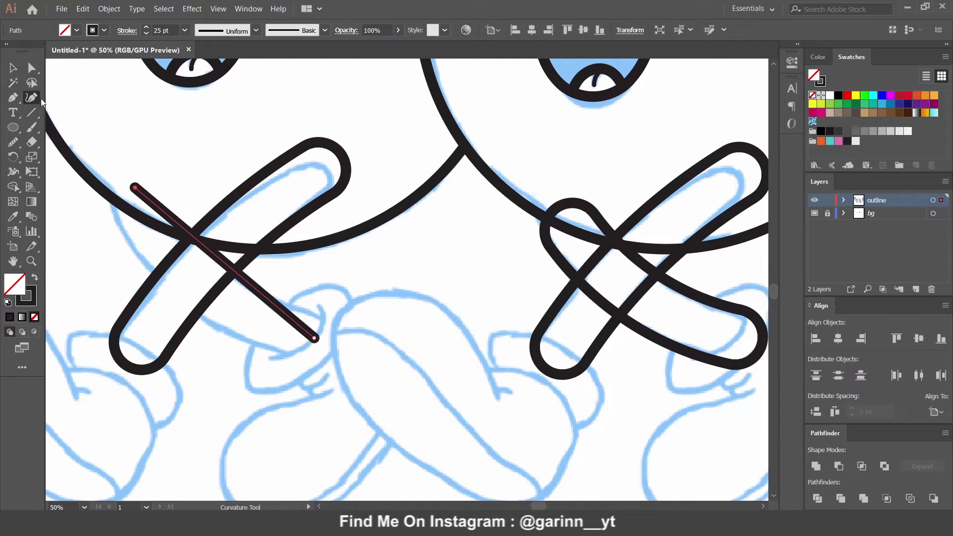
key("shift+grave")
left_click_drag(233, 270, 198, 283)
scroll(168, 30, "up", 5)
left_click(109, 9)
left_click(288, 275)
key("i")
left_click(279, 231)
Step: Use Shape Builder on everything to erase the crossing overlaps and merge each diagonal band
key("v")
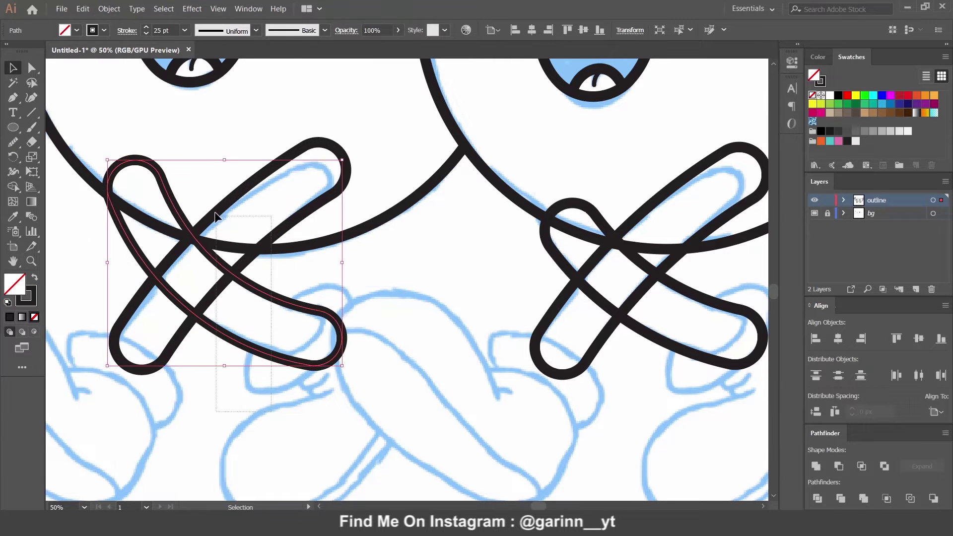
key("ctrl+a")
key("shift+m")
left_click(114, 174, "alt")
left_click(194, 272, "alt")
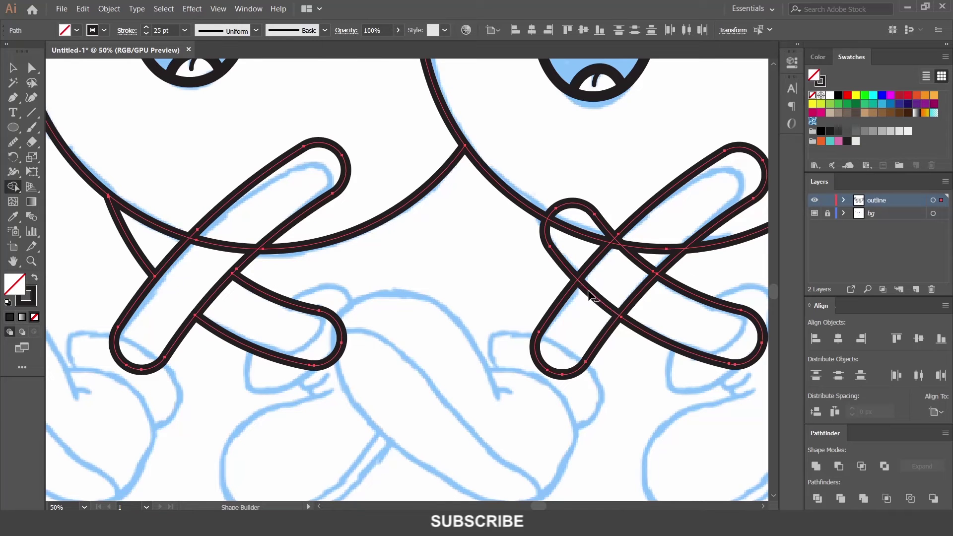
left_click_drag(636, 258, 725, 173)
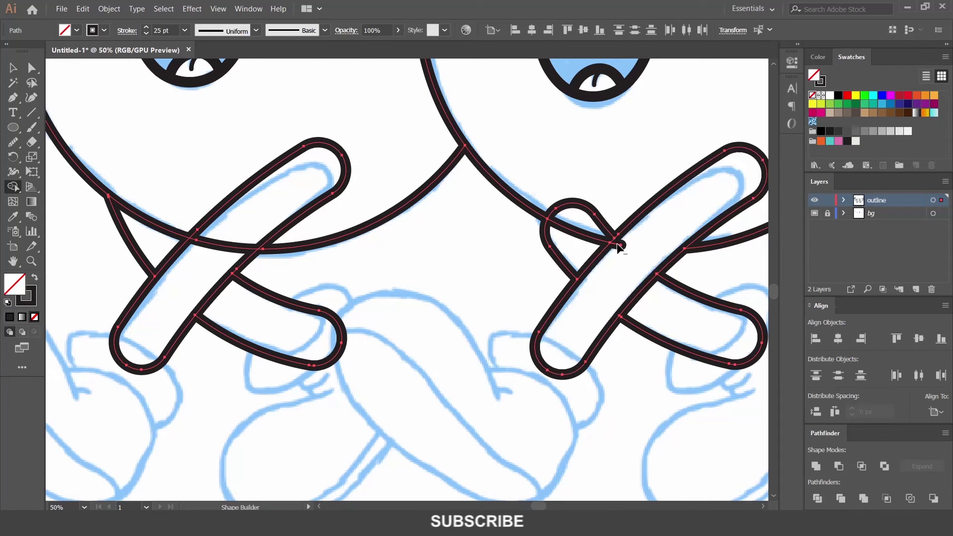
left_click_drag(297, 178, 149, 322)
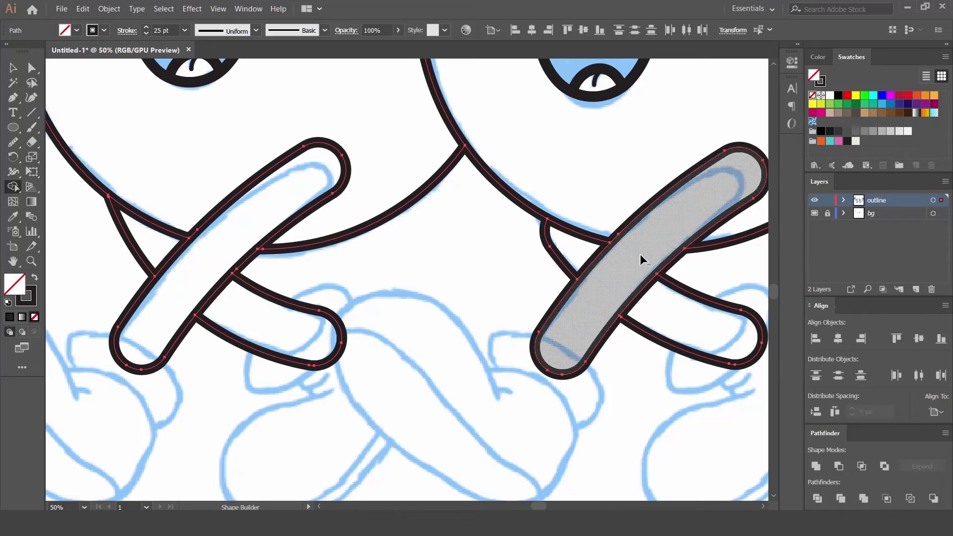
scroll(493, 279, "up", 3)
scroll(492, 279, "right", 3)
left_click(431, 339)
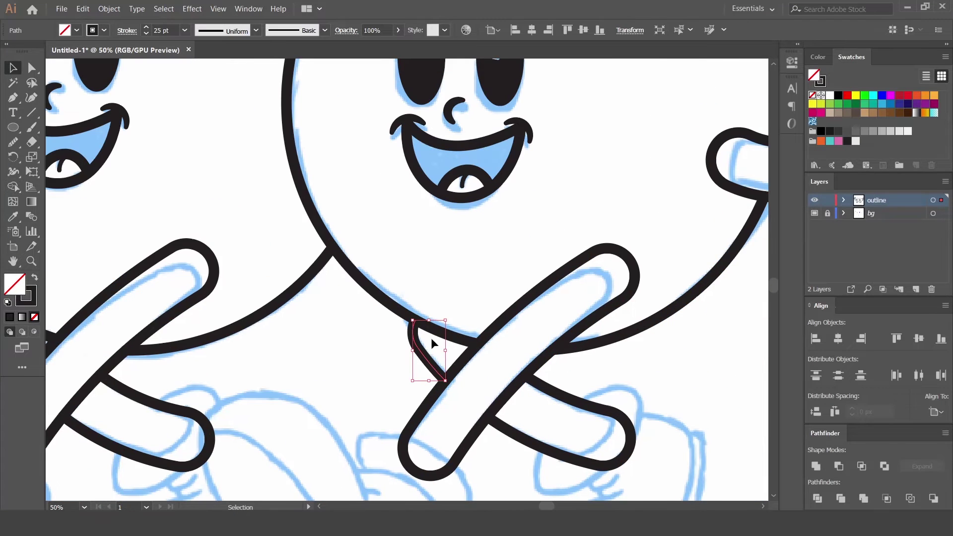
Step: Pull the sliver's anchor points onto the body outline where the arm meets it
left_click_drag(415, 320, 403, 311)
scroll(352, 214, "down", 3)
scroll(352, 214, "right", 3)
left_click(321, 241)
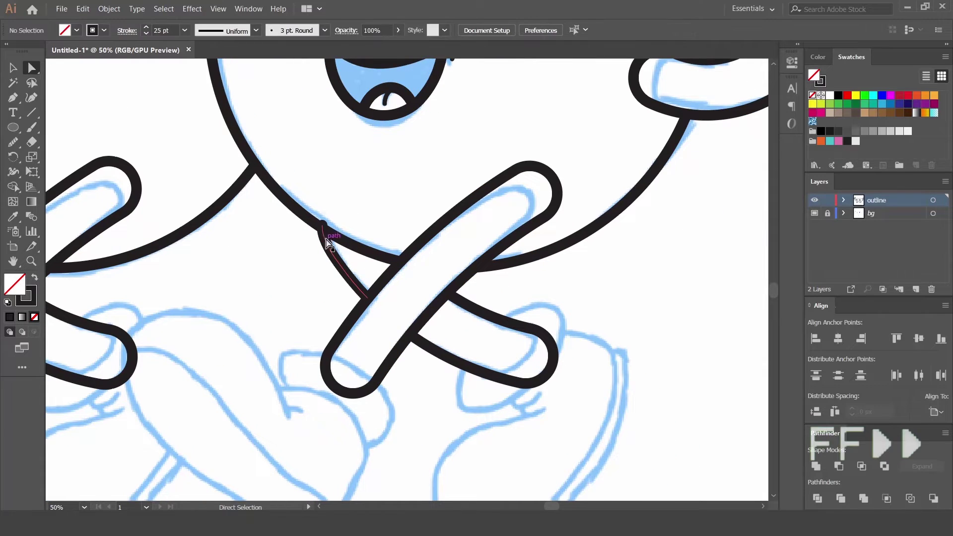
left_click_drag(322, 225, 320, 227)
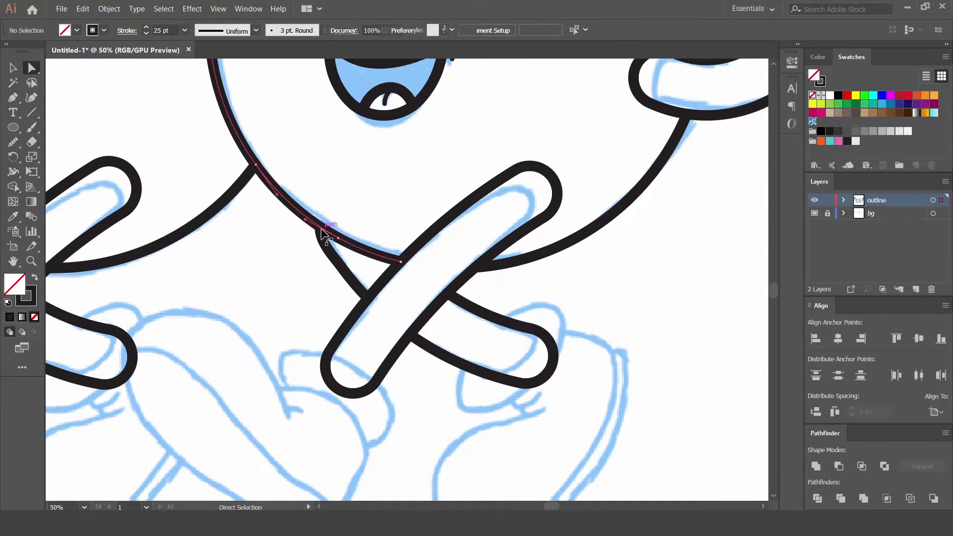
left_click(349, 311)
Step: Start a curved hook path at the lower arm's tip with the Curvature tool
key("ctrl+minus")
key("ctrl+minus")
key("ctrl+plus")
key("ctrl+plus")
key("ctrl+plus")
key("ctrl+plus")
key("ctrl+minus")
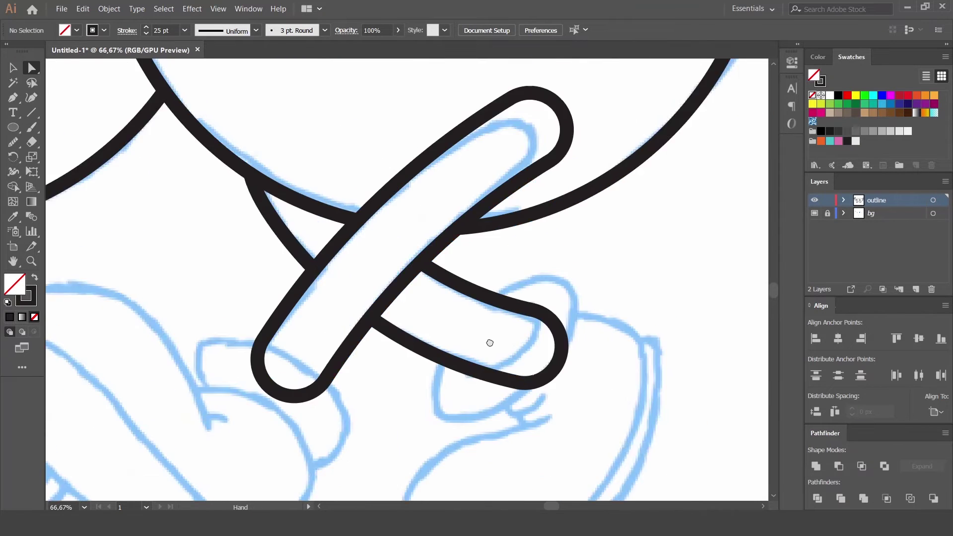
scroll(487, 341, "down", 3)
key("shift+grave")
left_click(405, 208)
Step: Finish the hook curve, widen its middle with the Width tool, and stretch it taller
left_click(356, 264)
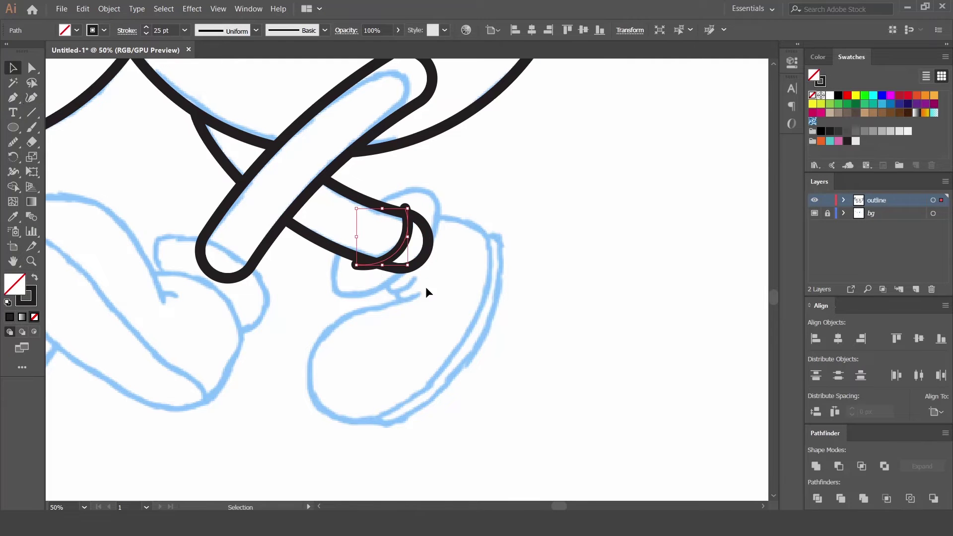
key("ctrl+j")
left_click(13, 172)
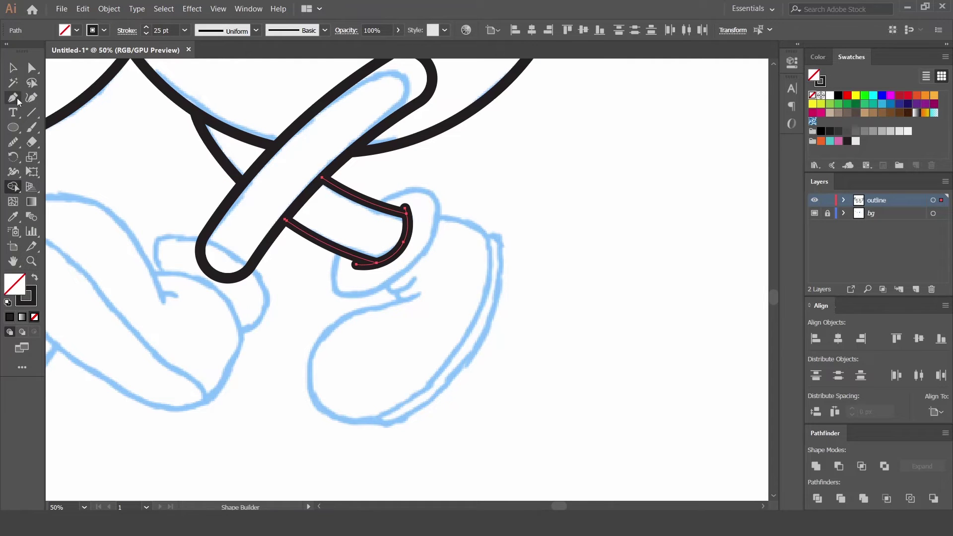
key("ctrl+z")
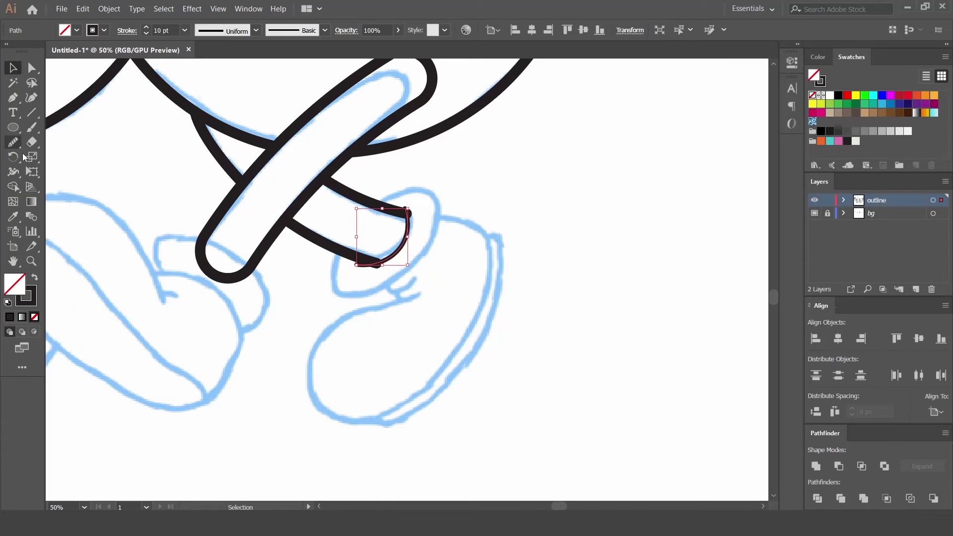
key("ctrl+equal")
key("ctrl+equal")
key("ctrl+equal")
left_click_drag(469, 313, 484, 308)
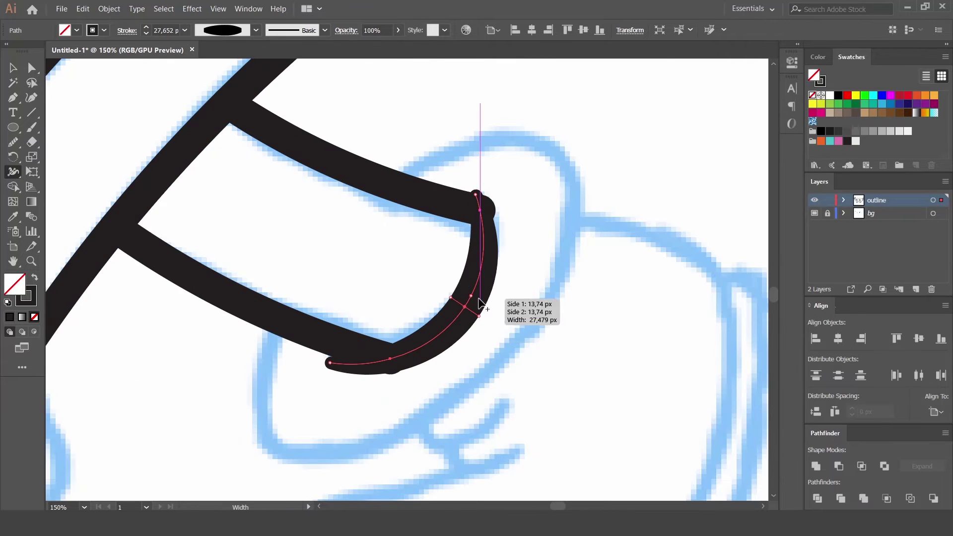
key("v")
left_click_drag(408, 196, 411, 185)
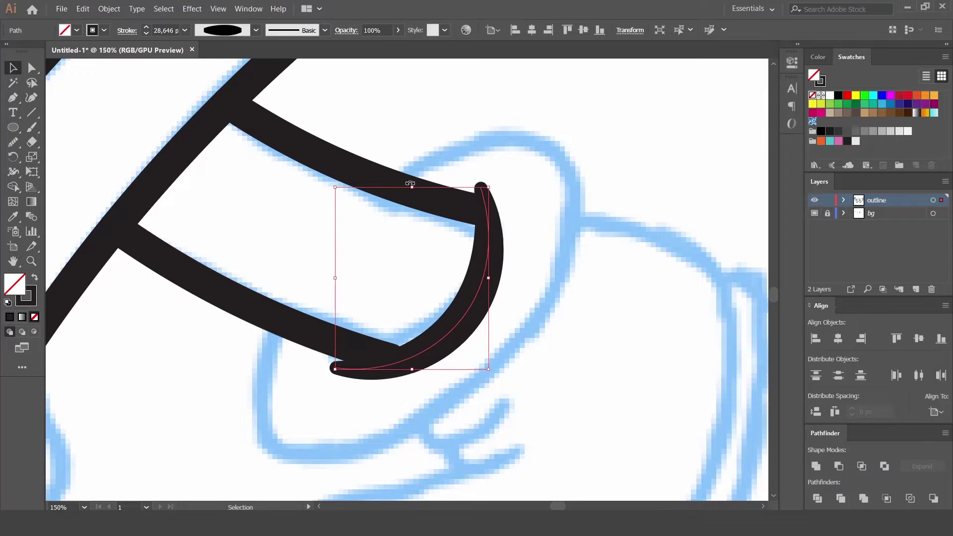
key("ctrl+minus")
key("ctrl+minus")
Step: Draw an oval and place it over the arm's end, tilted to about 325°
key("a")
left_click_drag(488, 224, 585, 392)
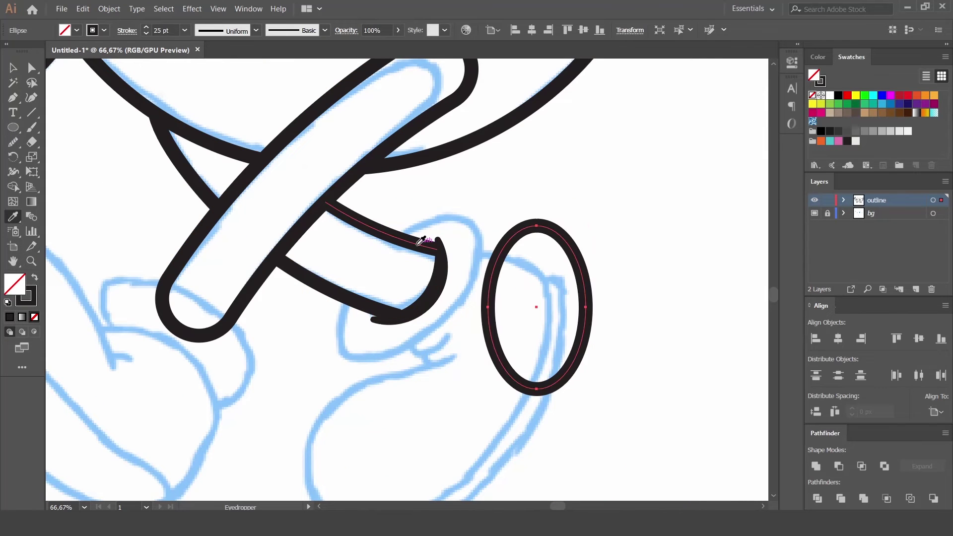
key("v")
left_click_drag(588, 217, 623, 250)
left_click(568, 305)
left_click_drag(568, 305, 437, 280)
mouse_move(496, 250)
left_mouse_down()
mouse_move(419, 192)
mouse_move(431, 192)
left_mouse_up()
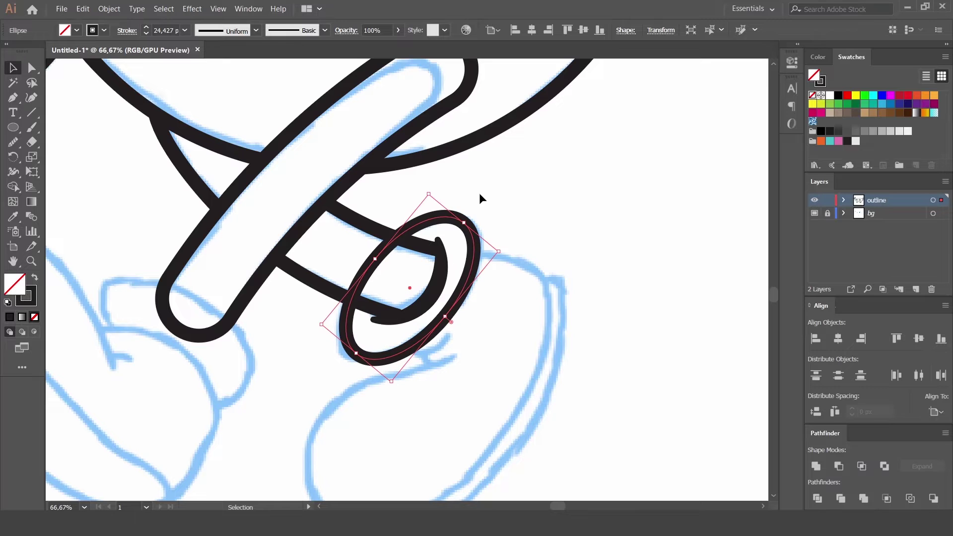
Step: Trim away the oval segment between the arm lines with Shape Builder
left_click(370, 312, "shift")
left_click(16, 187)
left_click(369, 263, "alt")
scroll(427, 258, "down", 3)
Step: Draw a short straight Pen segment below the ring to begin the shoe
key("p")
left_click(434, 250)
left_click(472, 239)
key("shift+grave")
Step: Draw the closed shoe outline with the Pen tool, starting and ending at the ring
key("p")
left_click(485, 256)
scroll(379, 304, "down", 3)
scroll(379, 305, "right", 3)
left_click(229, 302)
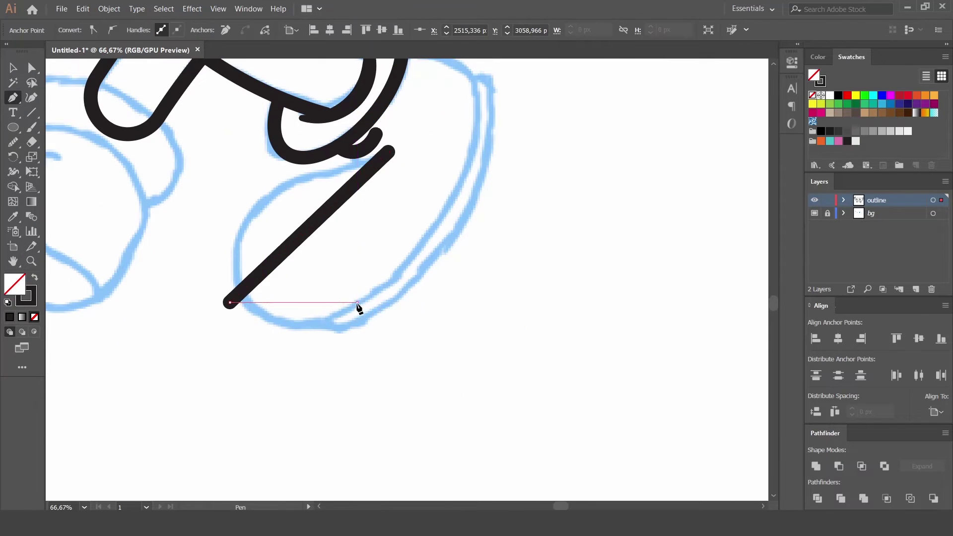
left_click(357, 302)
scroll(357, 301, "up", 3)
scroll(357, 302, "right", 1)
left_click(428, 210)
left_click(357, 183)
key("ctrl+shift+a")
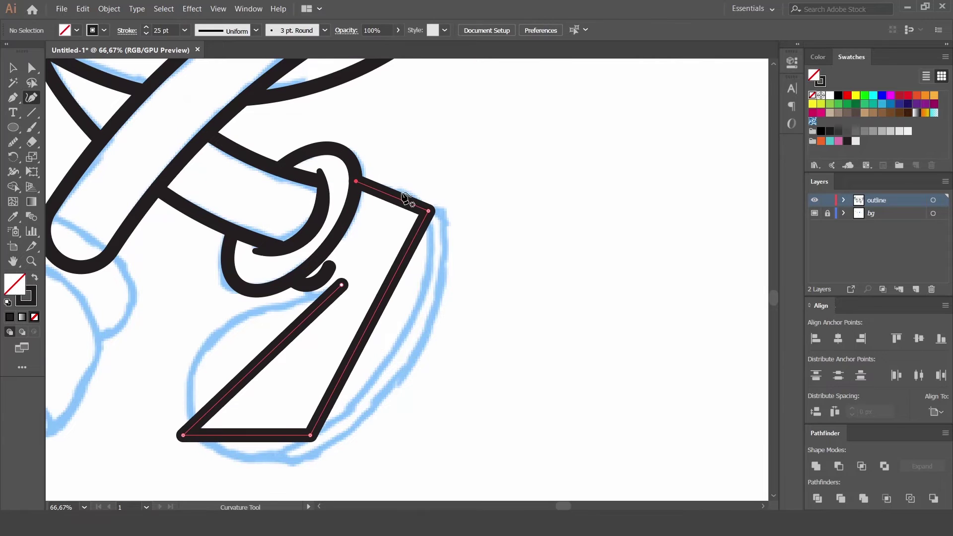
Step: Round the shoe outline's corners and reshape its lower-left curve
left_click(411, 193)
left_click(425, 272)
left_click(258, 454)
left_click(195, 362)
left_click(298, 301)
left_click_drag(298, 301, 250, 312)
left_click(320, 297)
left_click_drag(183, 435, 190, 431)
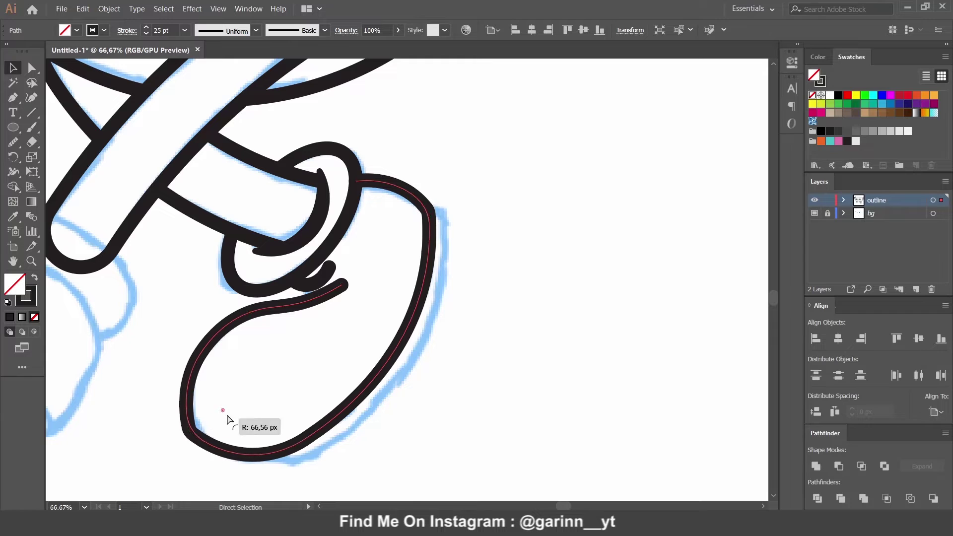
Step: Smooth the shoe outline, extending its tail and easing the right-side curve
left_click(13, 142)
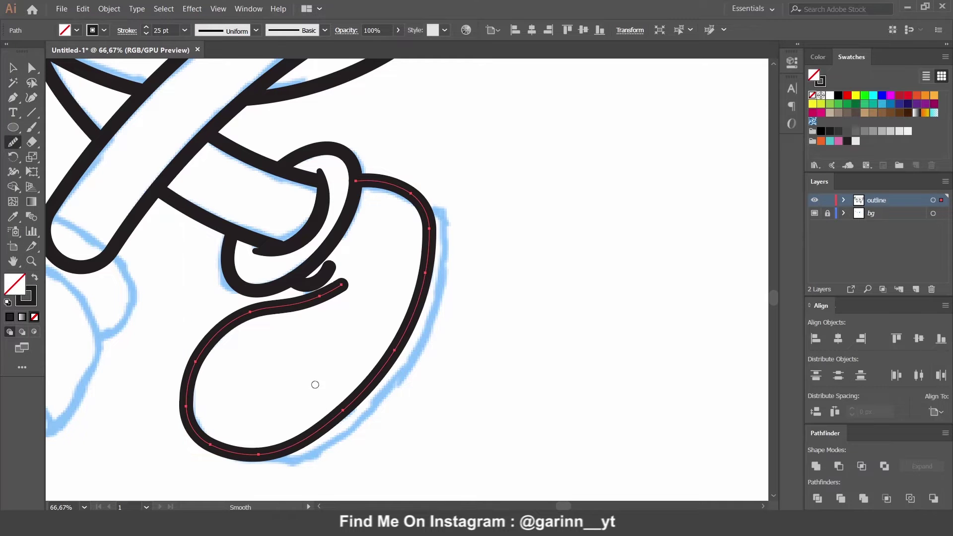
key("a")
key("ctrl+shift+a")
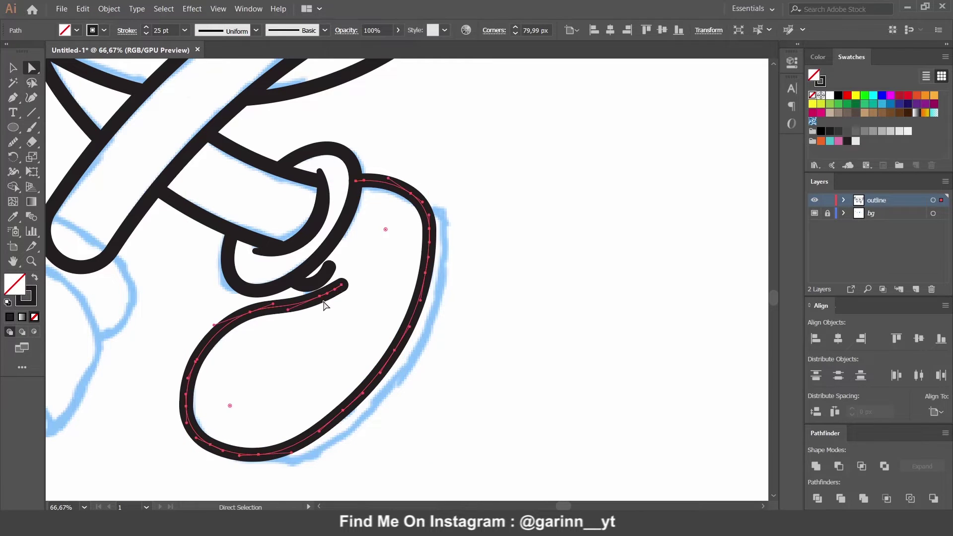
mouse_move(321, 301)
left_mouse_down()
mouse_move(339, 290)
mouse_move(194, 377)
left_mouse_up()
left_click_drag(420, 205, 430, 226)
key("v")
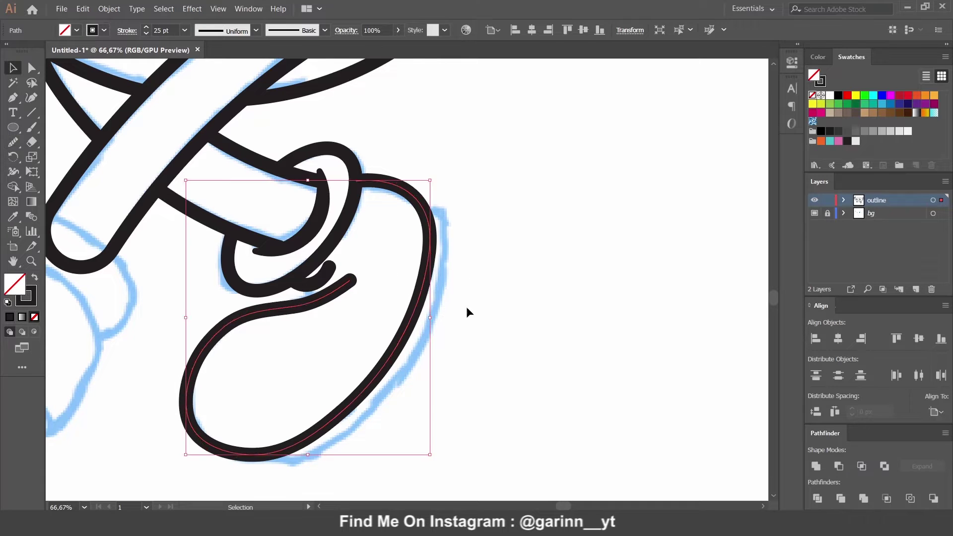
left_click(194, 256)
Step: Add an ankle curl, then merge an offset, scaled shoe copy to double the outer edge
left_click(304, 288)
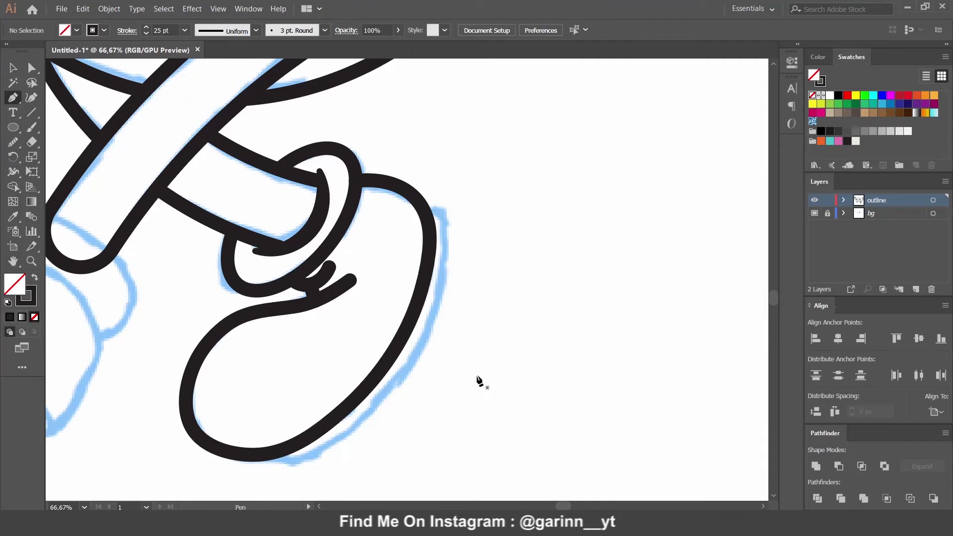
left_click_drag(92, 261, 48, 209)
left_click(365, 291)
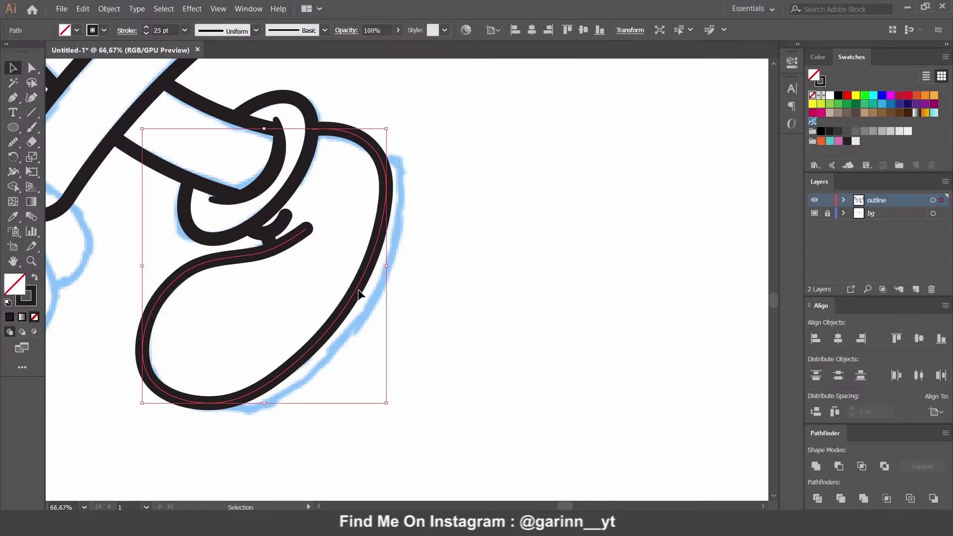
left_click_drag(366, 291, 386, 300, "alt")
left_click_drag(408, 129, 403, 144)
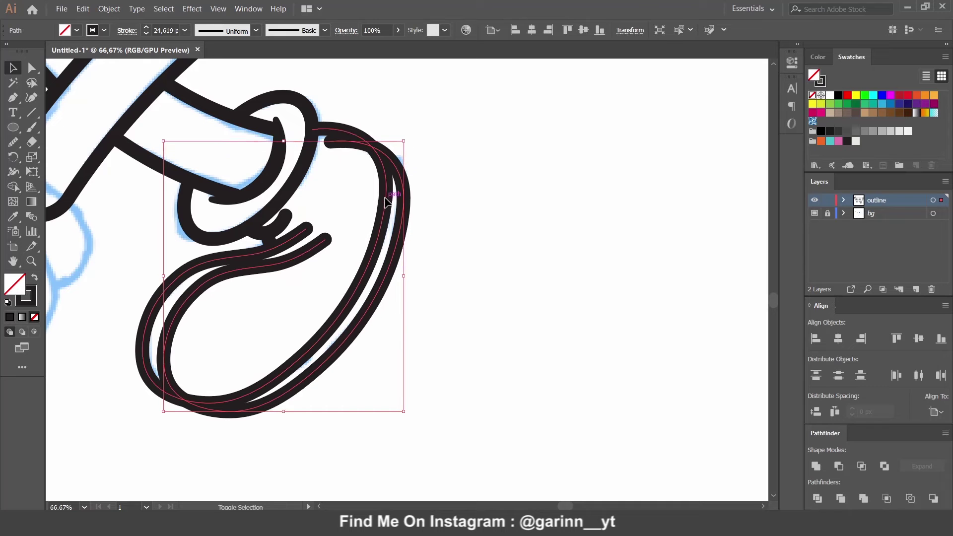
key("shift+m")
left_click_drag(196, 342, 350, 162)
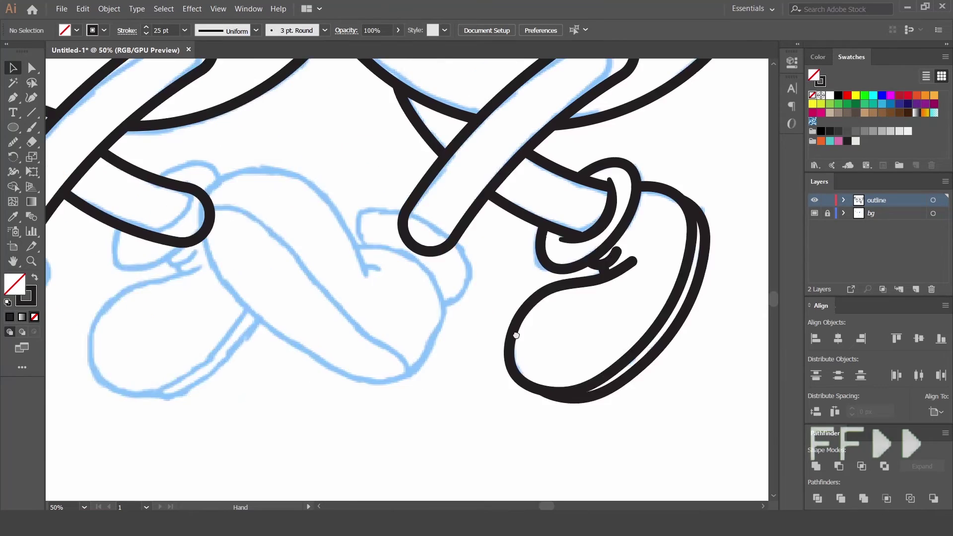
key("shift+w")
Step: Thicken the hook stroke's middle and taper its tip to a point with the Width tool
left_click_drag(307, 290, 309, 294)
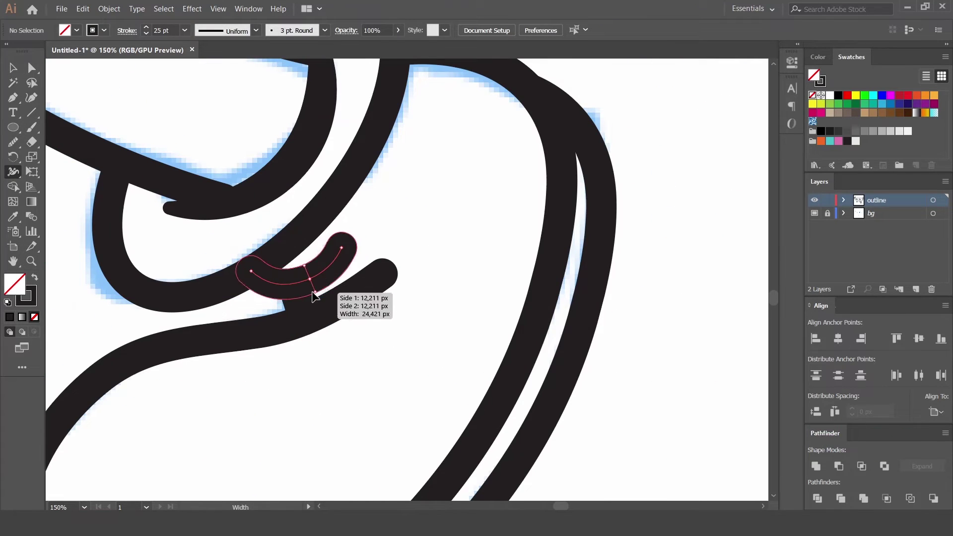
left_click(254, 271)
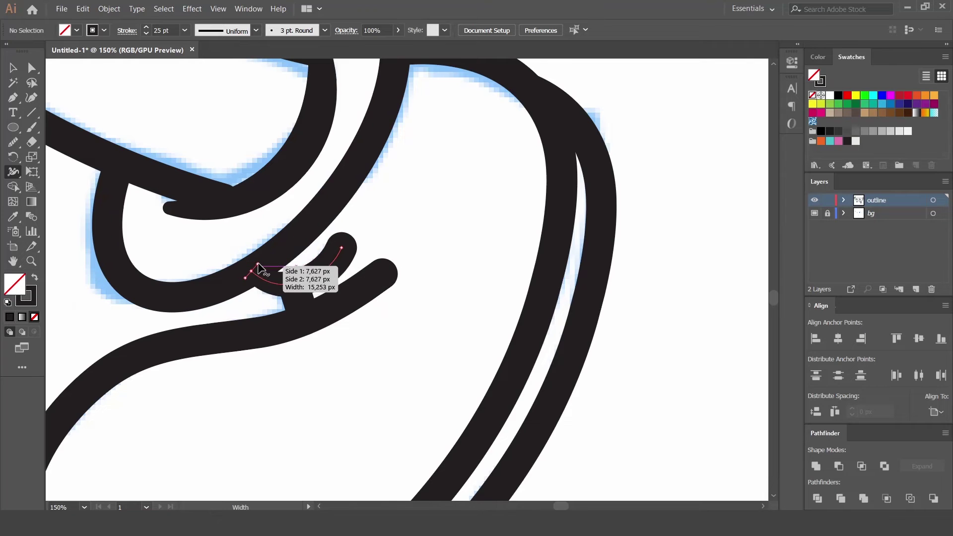
left_click_drag(353, 257, 349, 250)
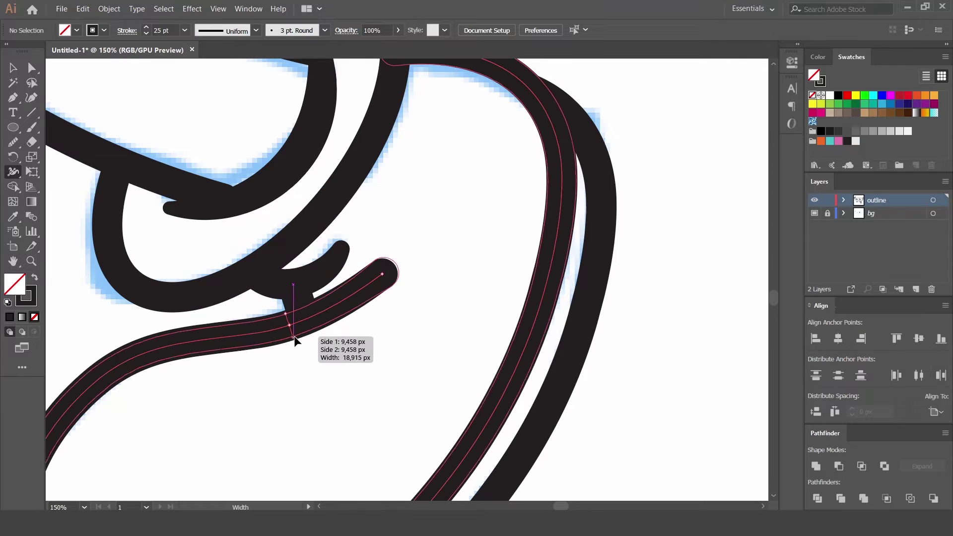
scroll(149, 391, "down", 3)
scroll(149, 391, "left", 3)
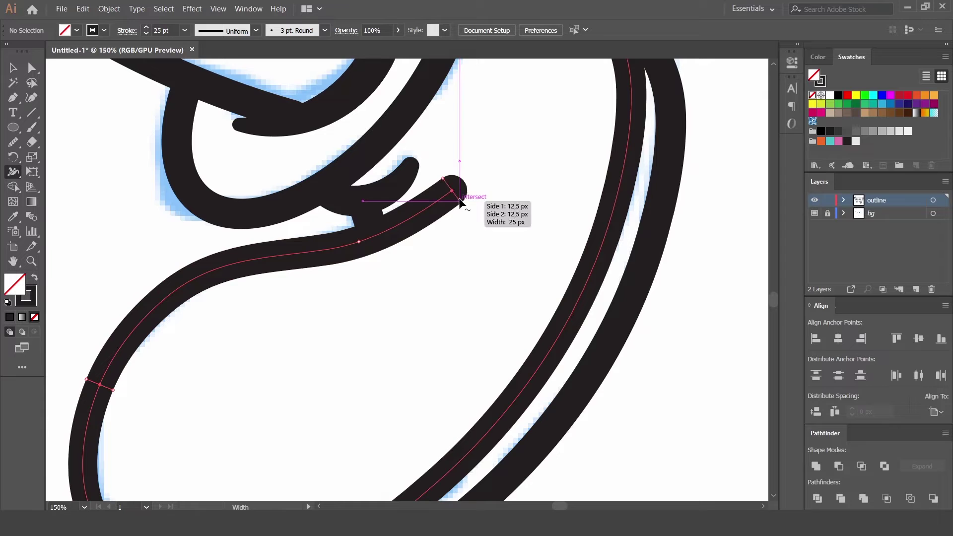
left_click_drag(464, 202, 457, 199)
Step: Move the hook and shoe together onto the foot sketch and tidy the overlaps with Shape Builder
key("ctrl+minus")
key("ctrl+minus")
key("ctrl+minus")
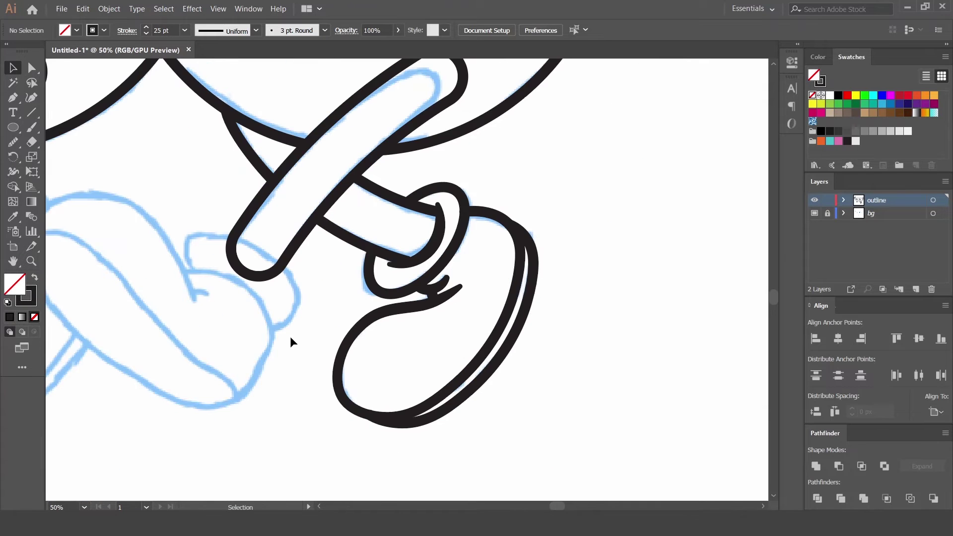
key("v")
left_click(433, 298)
left_click(376, 322, "shift")
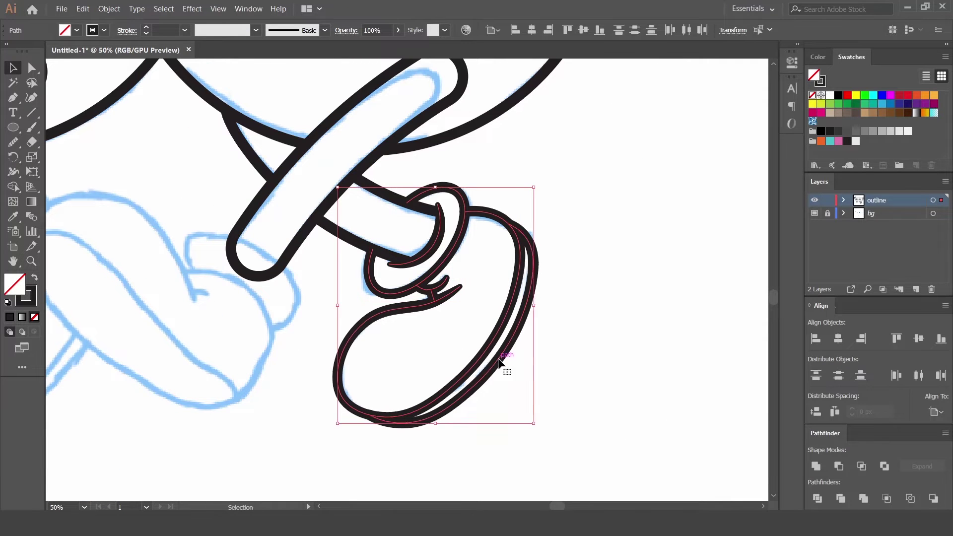
scroll(426, 339, "down", 3)
left_click_drag(511, 238, 385, 213)
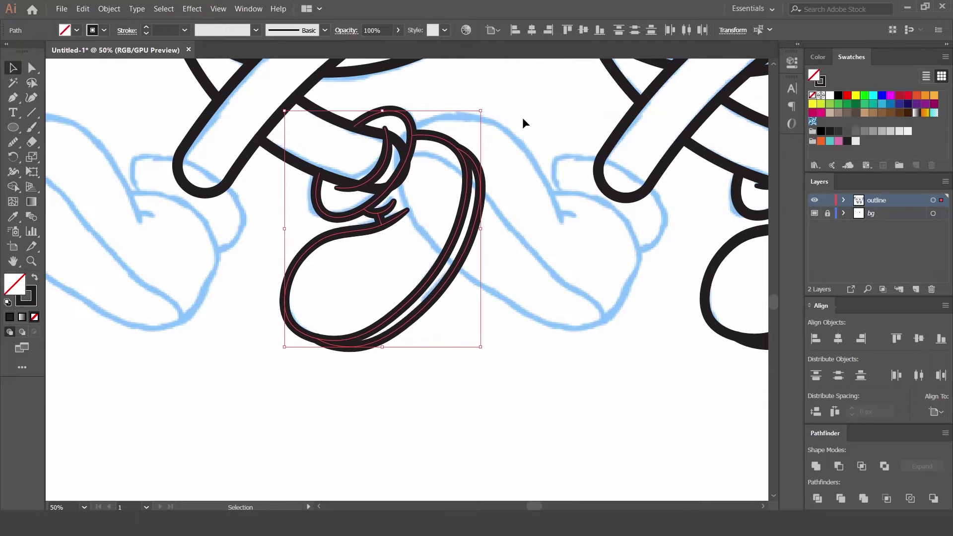
left_click(13, 186)
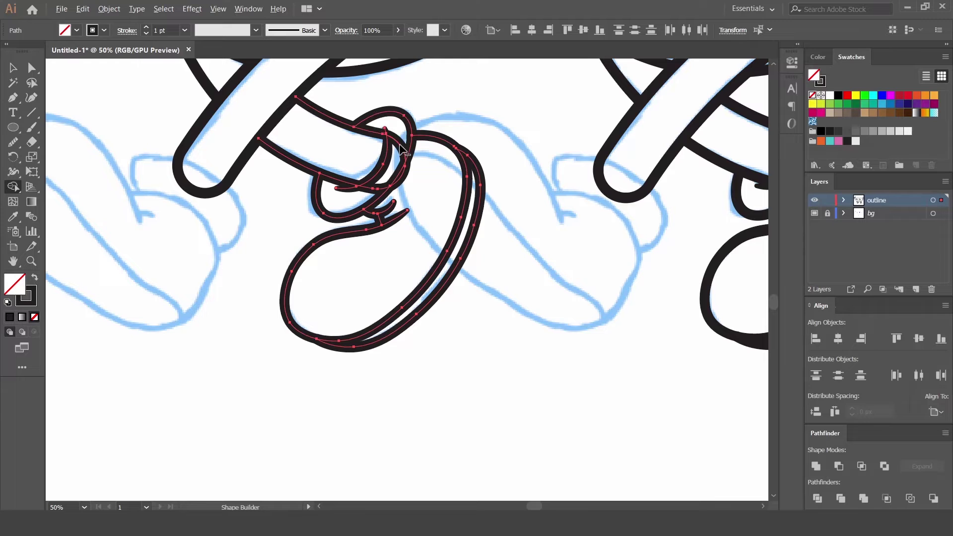
key("v")
left_click(383, 159)
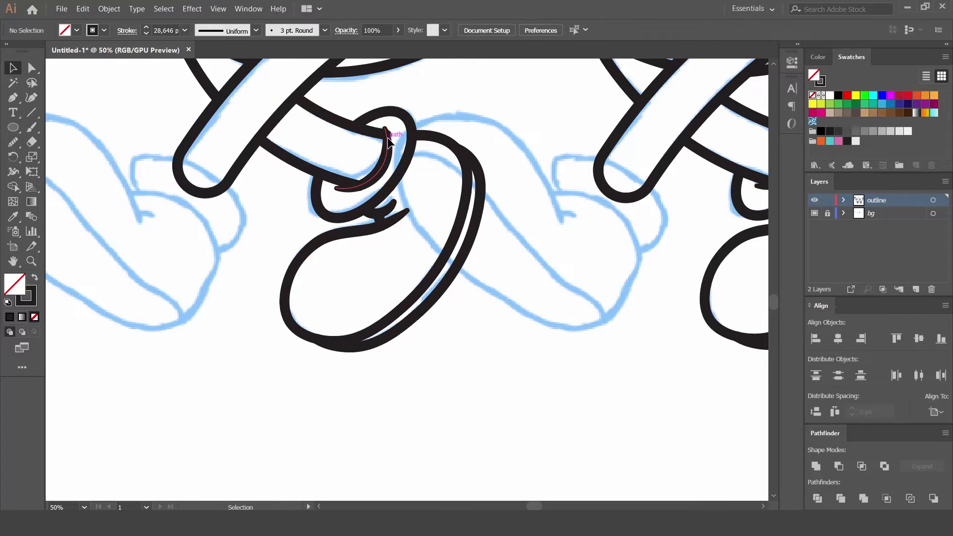
Step: Draw a curved ankle cuff ring with a thick black outline above the left foot
left_click(230, 275)
scroll(179, 179, "left", 5)
scroll(179, 180, "up", 1)
left_click(383, 238)
left_click(391, 205)
left_click(487, 266)
left_click(461, 297)
left_click(525, 193)
key("shift+grave")
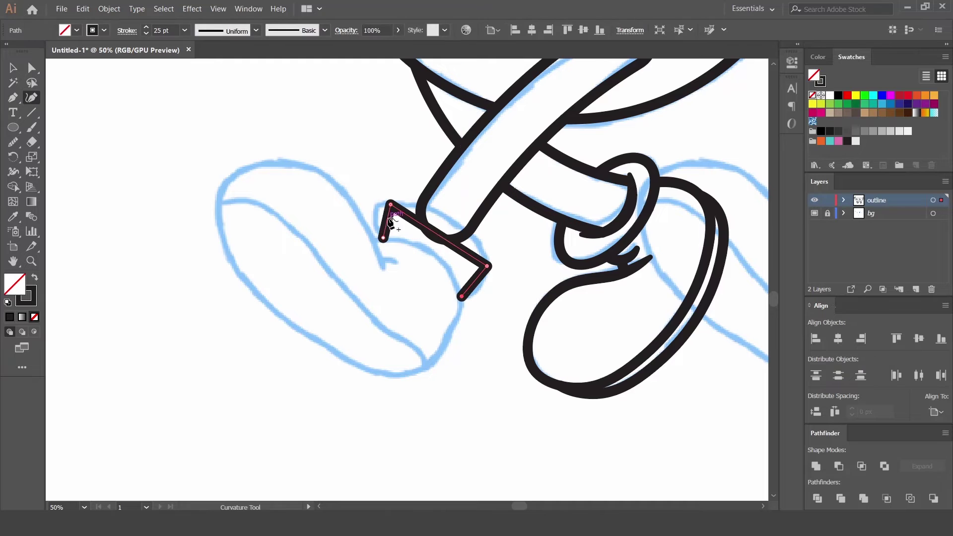
left_click(447, 217)
left_click(482, 286)
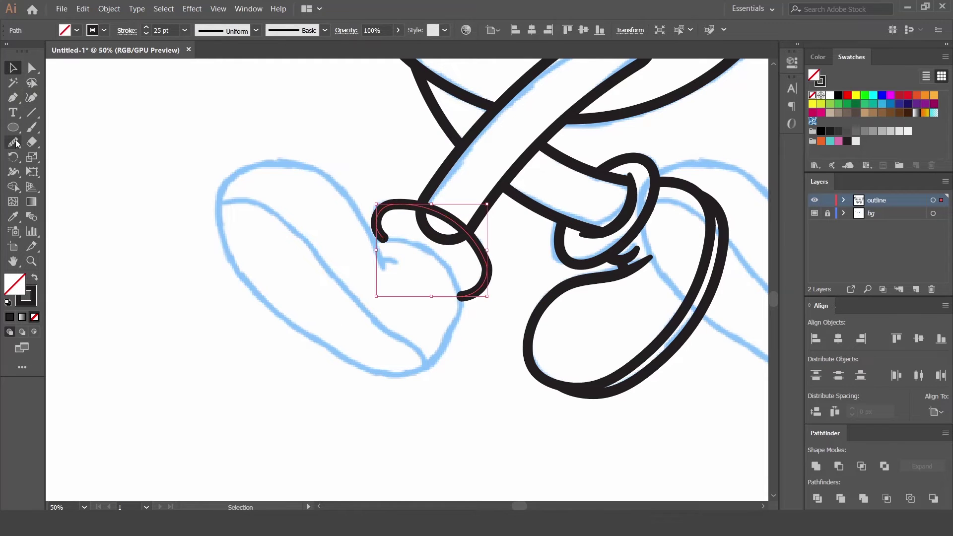
Step: Draw a closed, rounded shoe outline over the left foot sketch
left_click(377, 272)
left_click(306, 158)
left_click(214, 232)
left_click(406, 373)
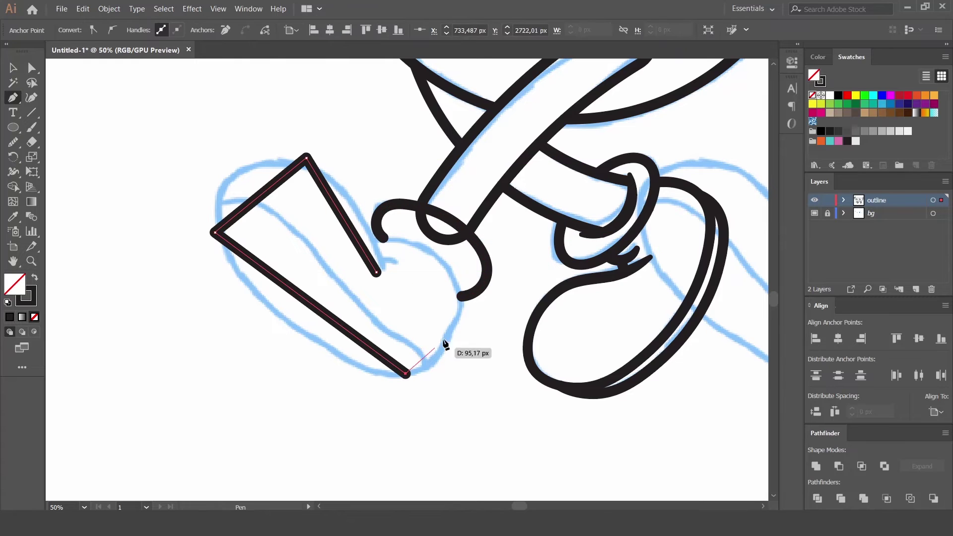
left_click(462, 312)
left_click(367, 240)
key("shift+grave")
left_click(434, 254)
left_click(445, 347)
left_click(343, 355)
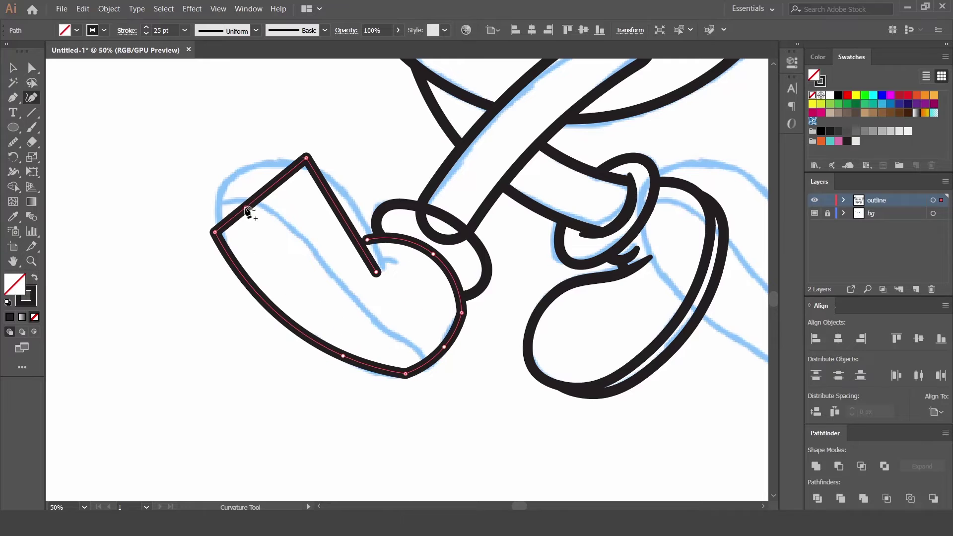
left_click(247, 211)
left_click(336, 195)
Step: Round the shoe's sharp bottom corner and smooth the whole outline
key("a")
left_click_drag(401, 335, 394, 304)
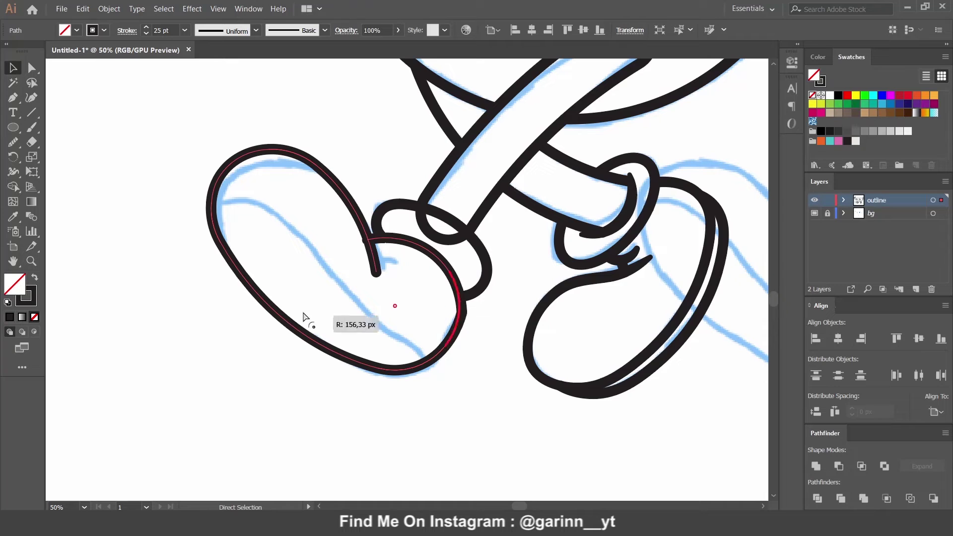
key("v")
left_click(150, 198)
key("a")
left_click(371, 240)
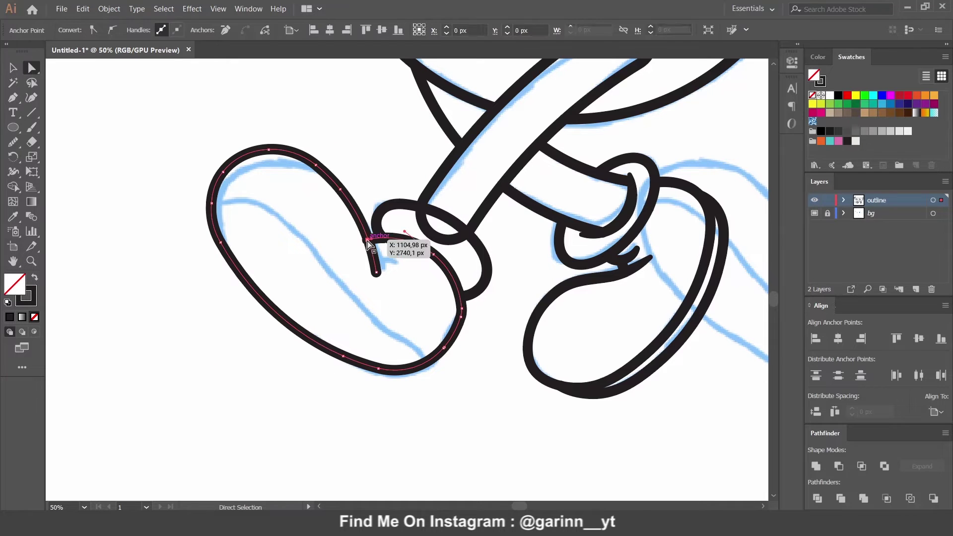
left_click(13, 142)
left_click(216, 189, "ctrl")
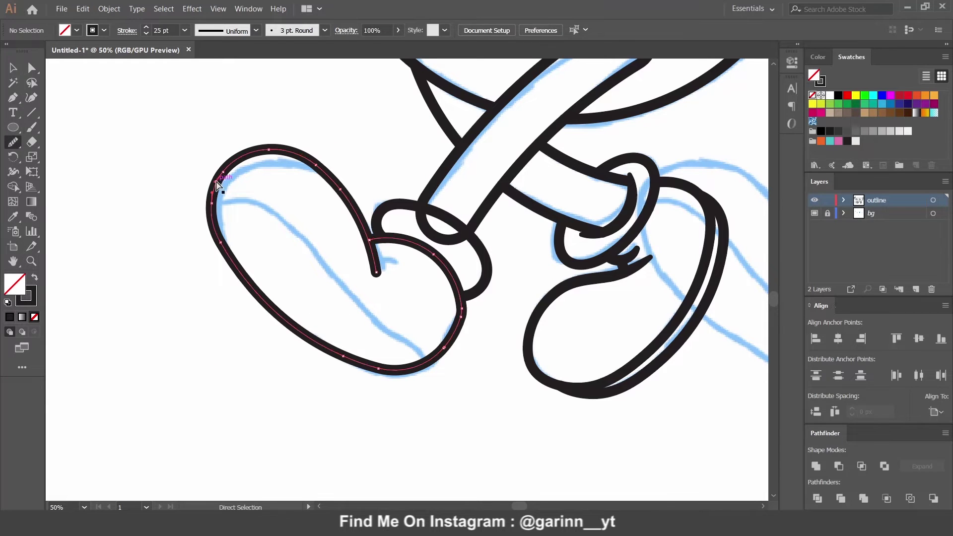
left_click_drag(218, 194, 337, 353)
Step: Add a curved sole line inside the shoe following its bottom edge
key("p")
left_click(212, 208)
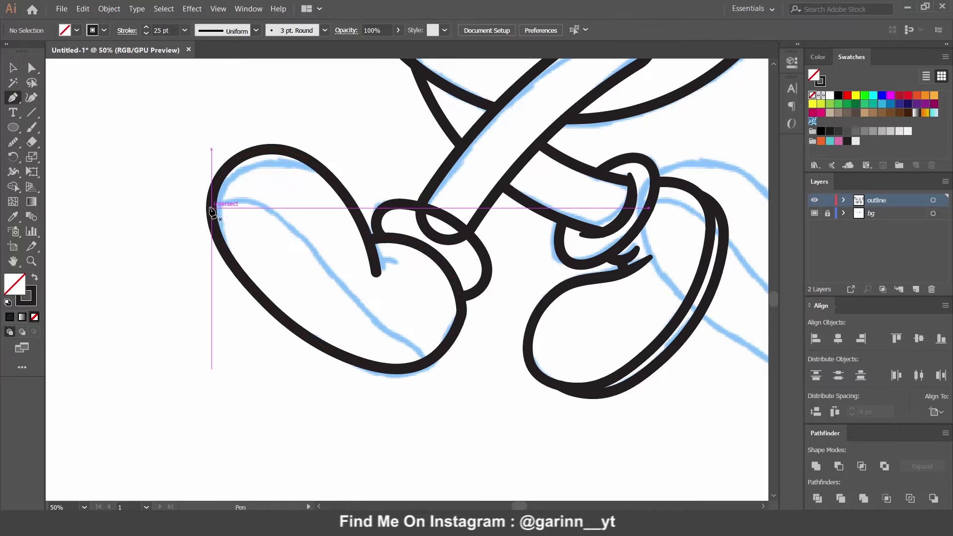
left_click(331, 272)
left_click(428, 361)
key("shift+grave")
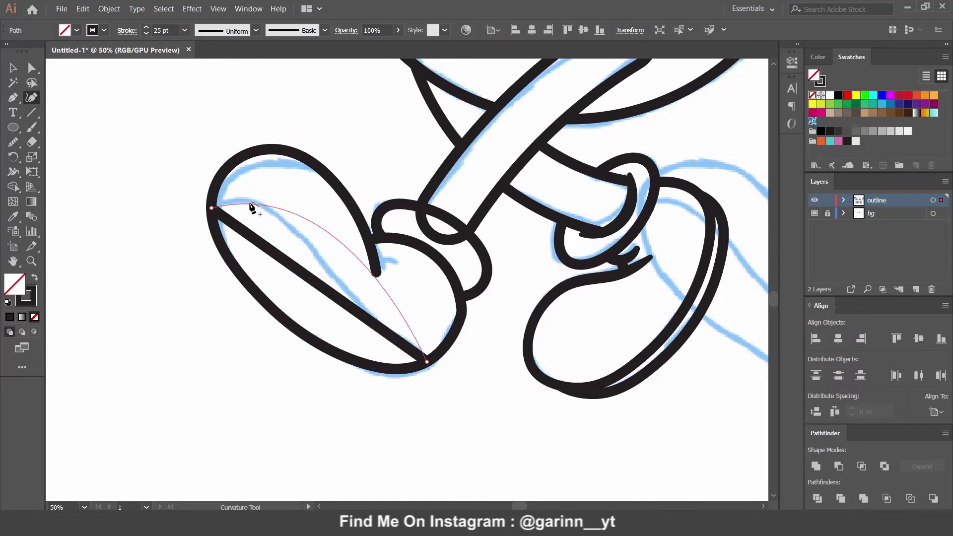
left_click(248, 204)
key("shift+s")
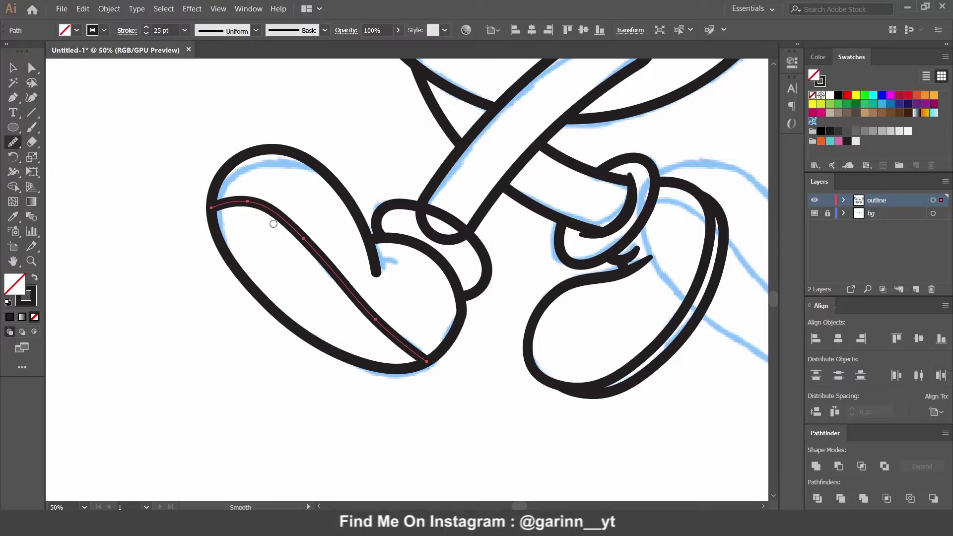
Step: Draw a curl stroke at the ankle hook and taper its width
key("shift+grave")
left_click(374, 259)
scroll(379, 254, "up", 3)
key("shift+w")
left_click_drag(383, 272, 383, 287)
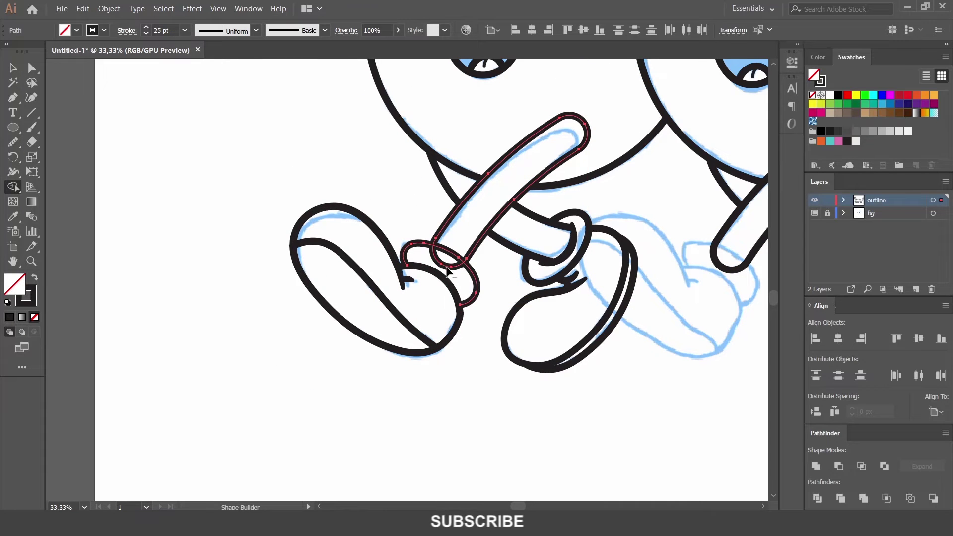
Step: Duplicate the left shoe onto the middle foot, squash it slightly, and select it with the adjacent leg for merging
left_click(183, 268)
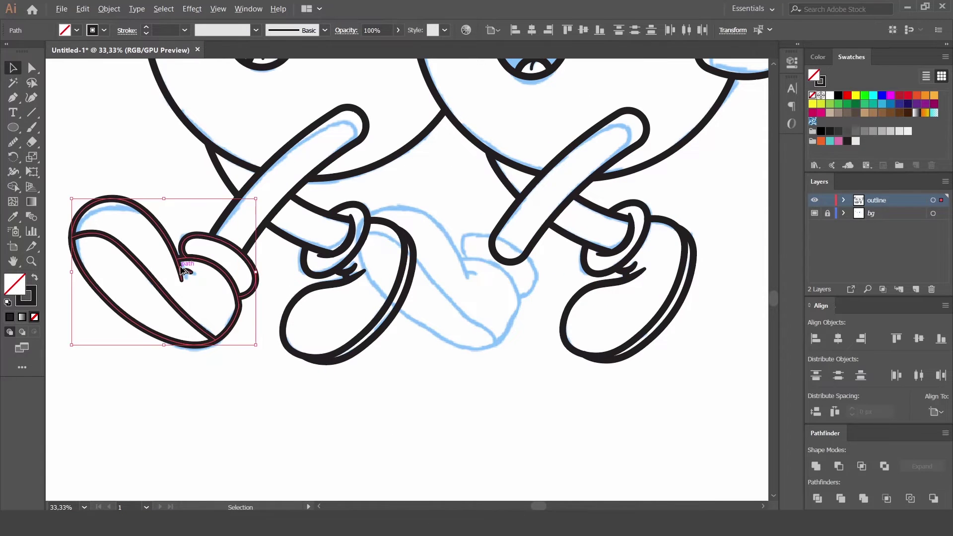
left_click_drag(183, 268, 469, 268, "alt")
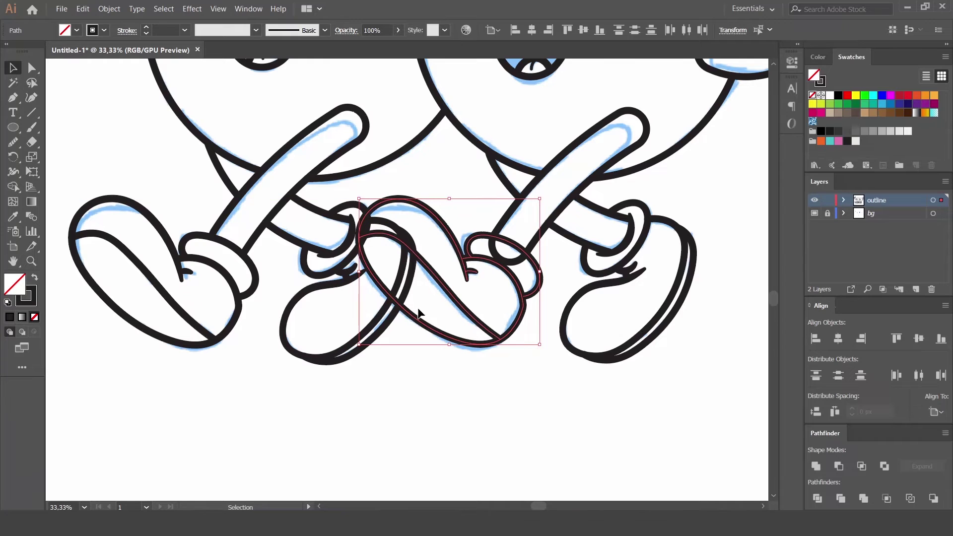
left_click_drag(449, 199, 449, 202)
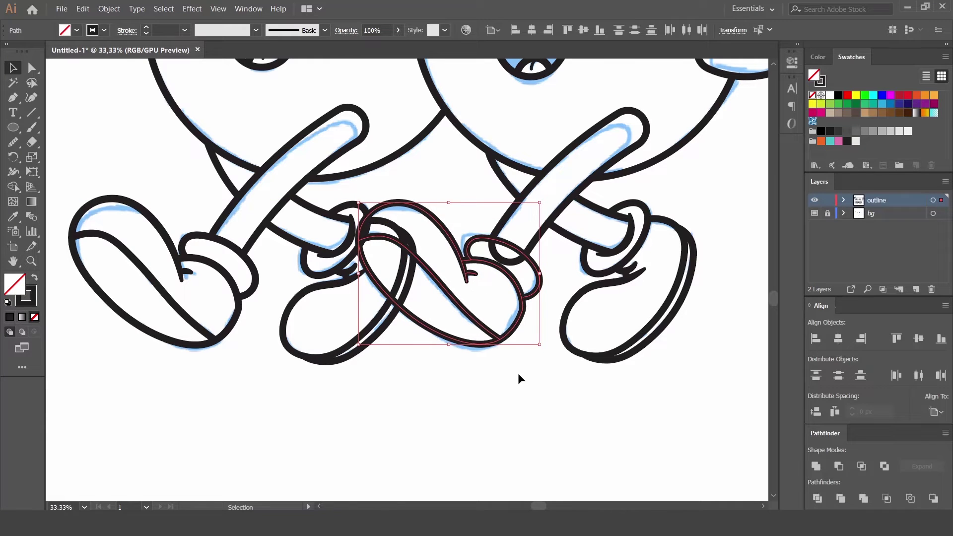
left_click(573, 195, "shift")
key("shift+m")
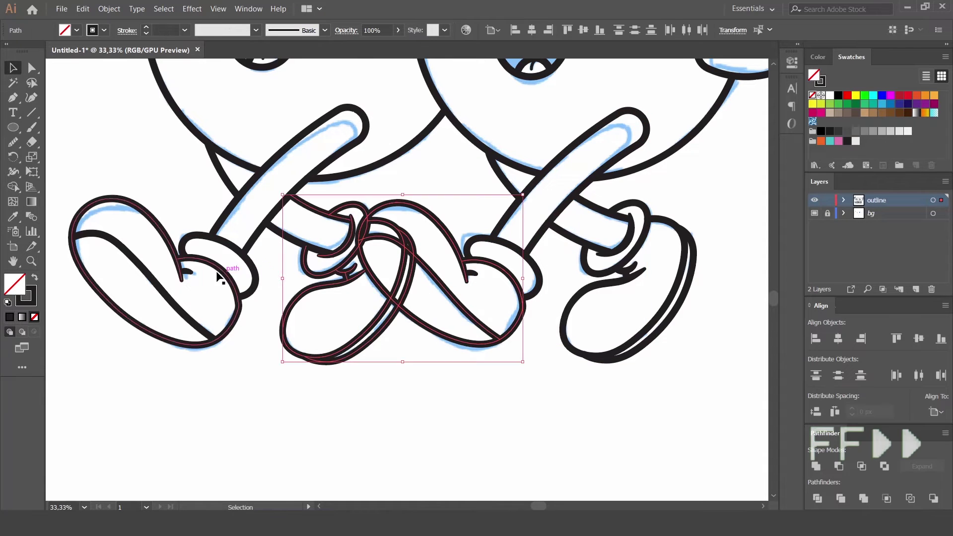
key("ctrl+plus")
key("ctrl+plus")
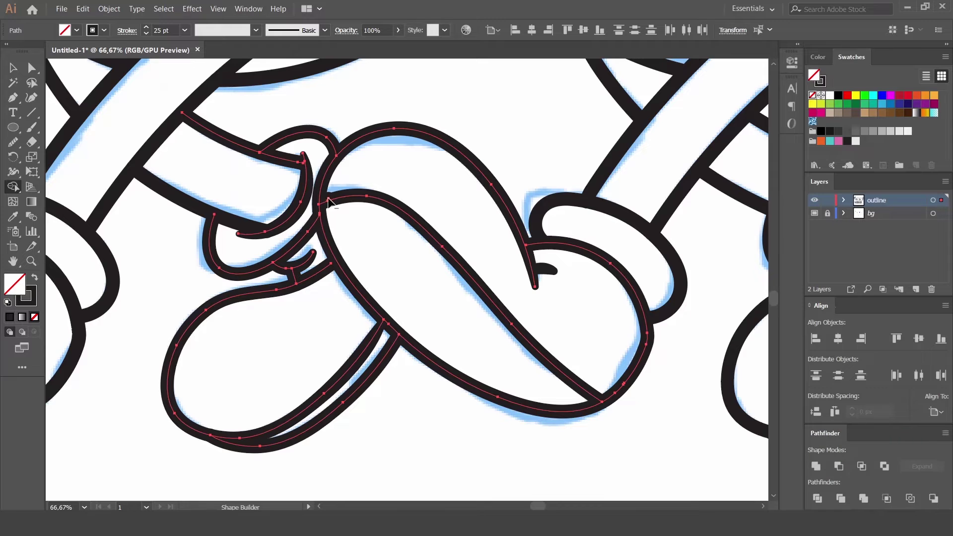
Step: Zoom in on the lower-left leg stroke and nudge its end point
key("v")
left_click(397, 422)
left_click(369, 367)
key("shift+w")
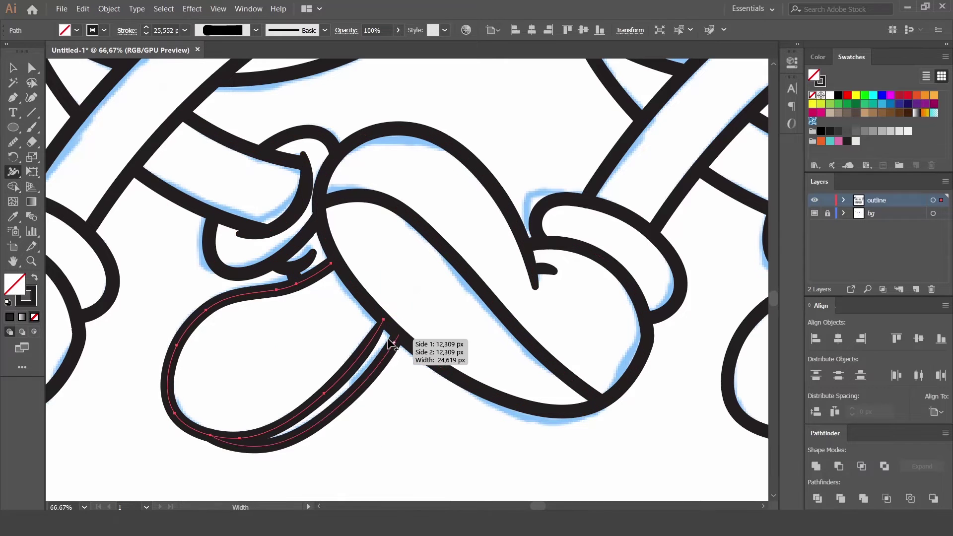
key("v")
key("a")
left_click(459, 424)
key("ctrl+plus")
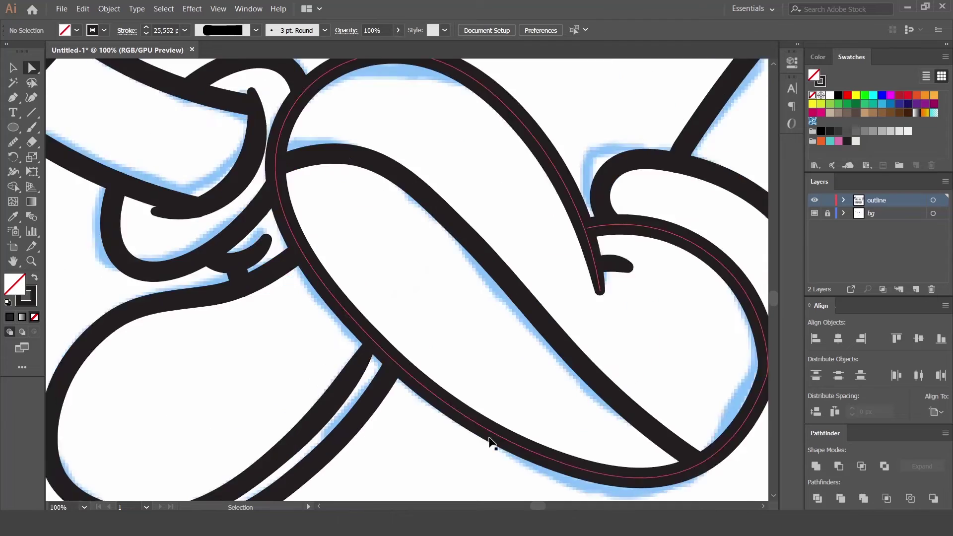
key("ctrl+plus")
key("ctrl+plus")
left_click_drag(459, 245, 460, 250)
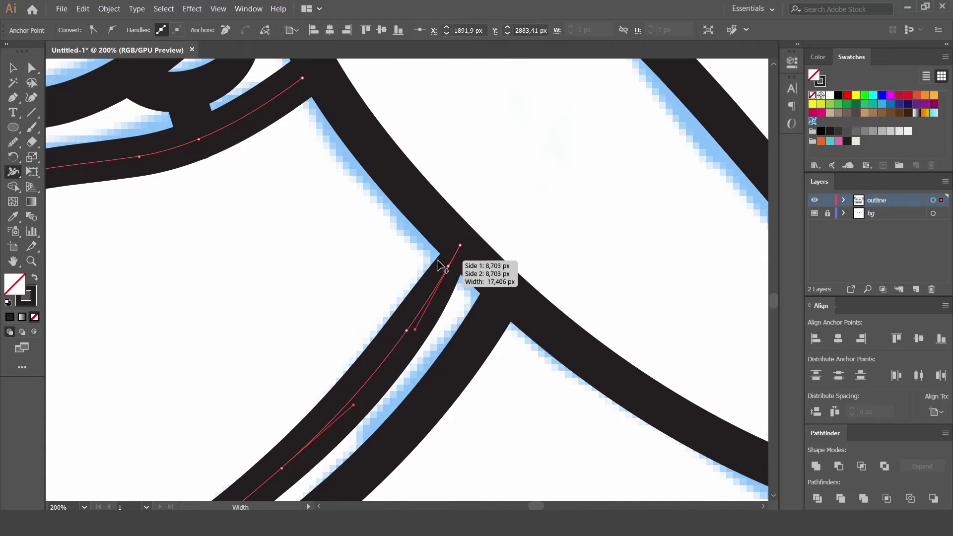
Step: Reshape the leg's upper end by moving its anchor points
key("shift+w")
key("v")
key("a")
left_click_drag(459, 251, 504, 198)
scroll(422, 299, "down", 10)
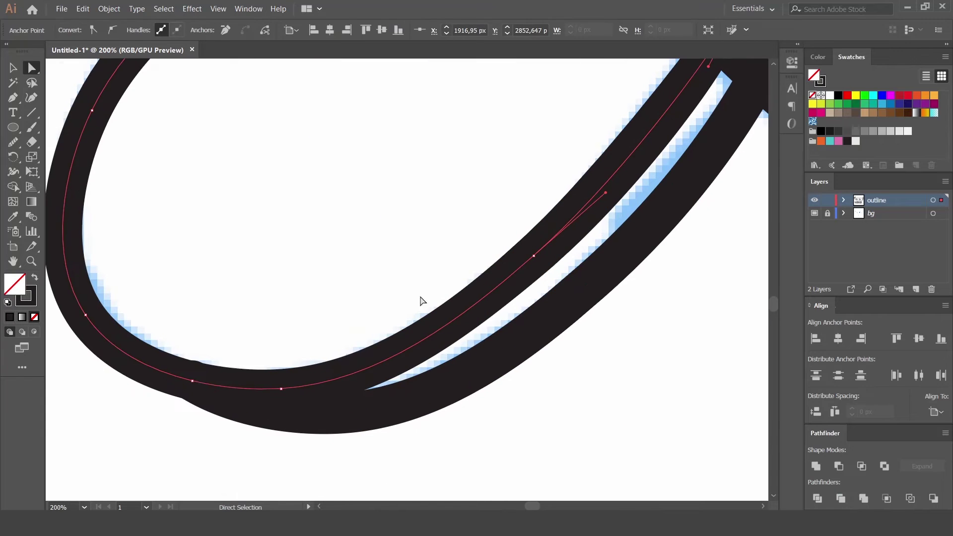
left_click(193, 382, "shift")
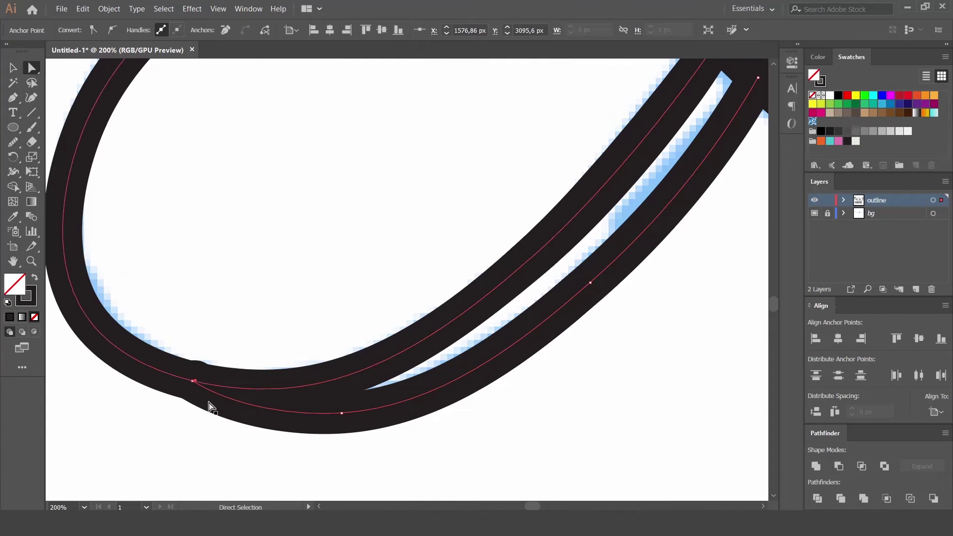
left_click_drag(314, 323, 61, 409)
left_click_drag(192, 381, 199, 390)
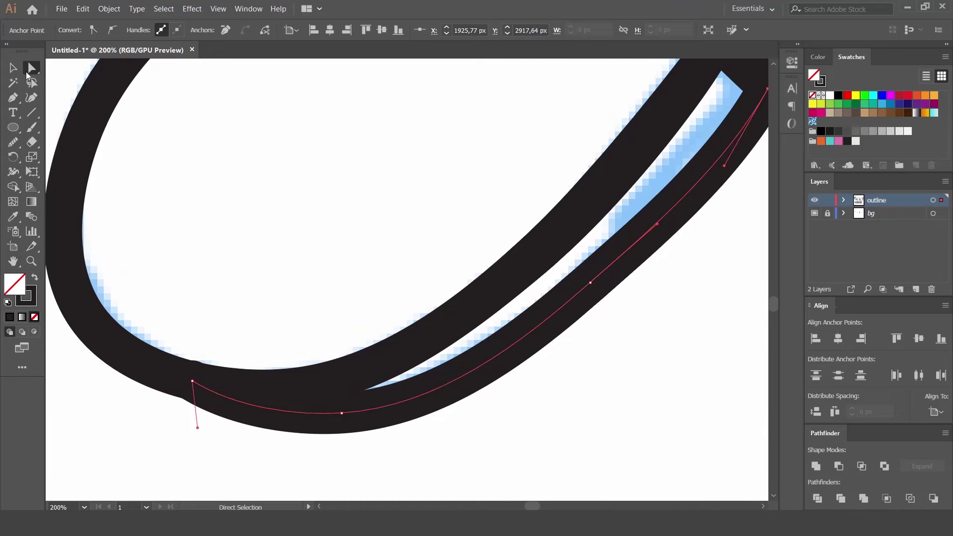
Step: Undo and redo the last change, then zoom back out over the legs and shoes
key("shift+w")
key("shift+m")
key("ctrl+z")
key("ctrl+shift+z")
key("ctrl+minus")
key("ctrl+minus")
key("ctrl+minus")
key("ctrl+plus")
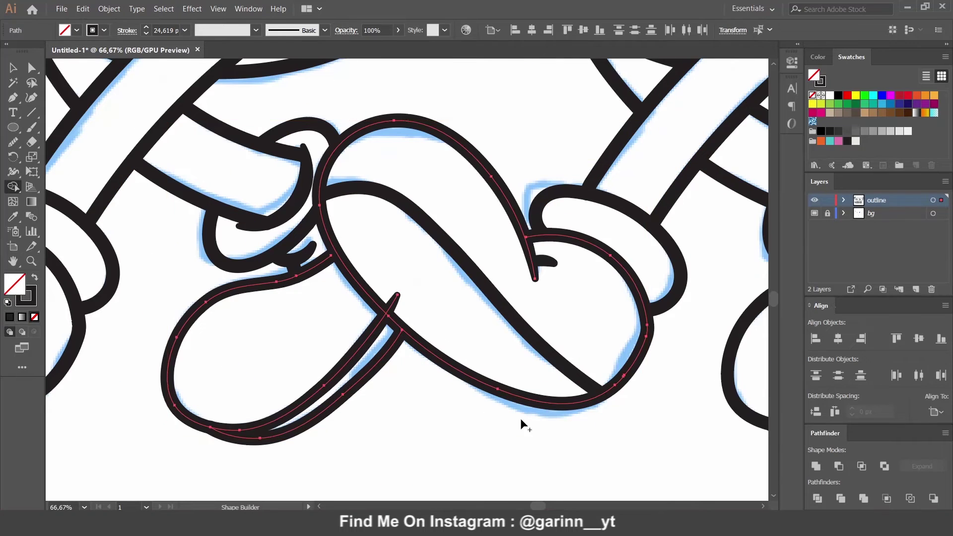
Step: Apply a tapered width profile to the curved accent line and fit the artboard in view
left_click(358, 343)
key("i")
left_click(256, 30)
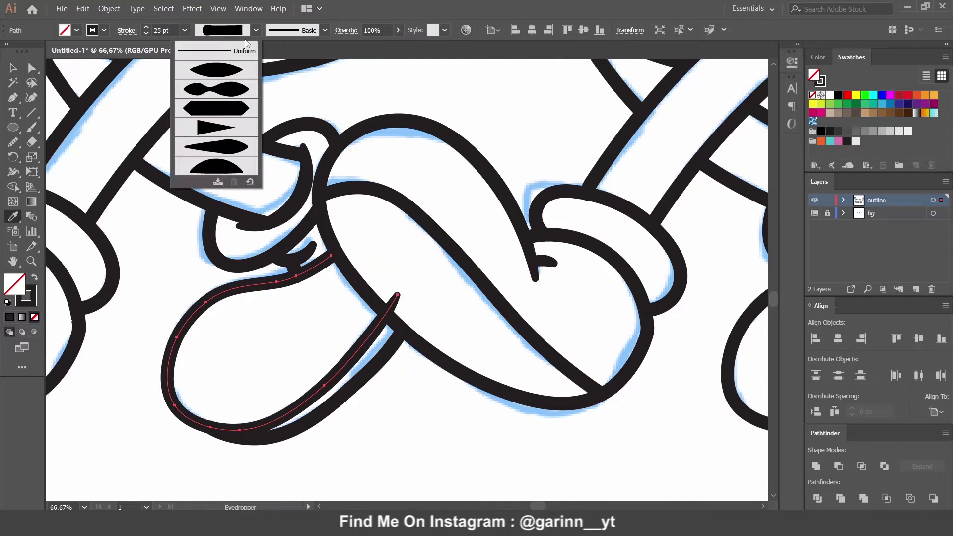
left_click(233, 64)
key("v")
left_click(385, 313, "shift")
left_click(418, 387)
key("ctrl+minus")
key("ctrl+minus")
key("ctrl+minus")
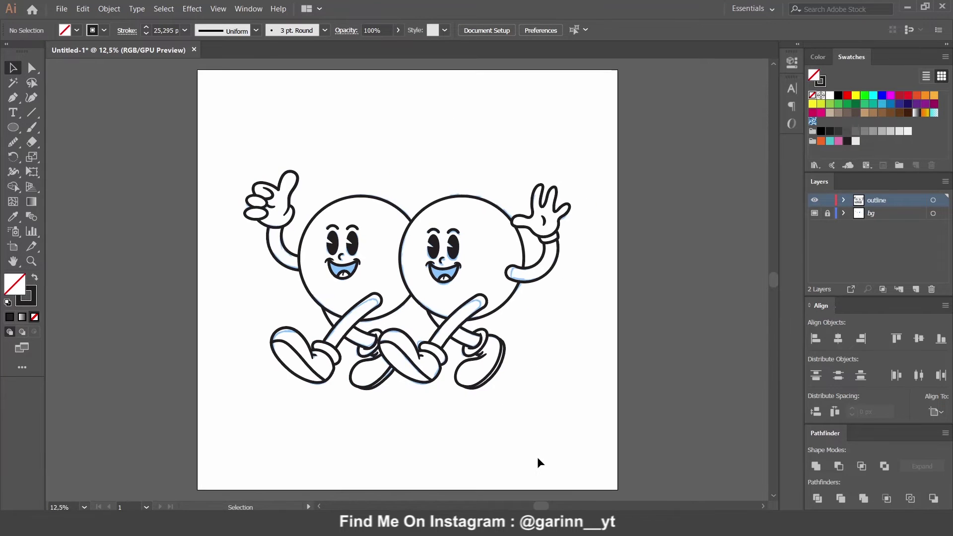
Step: Add a 'colors' layer, hide the bg layer, copy all line art onto it, and lock the outline layer
left_click(915, 289)
double_click(876, 213)
type("colors")
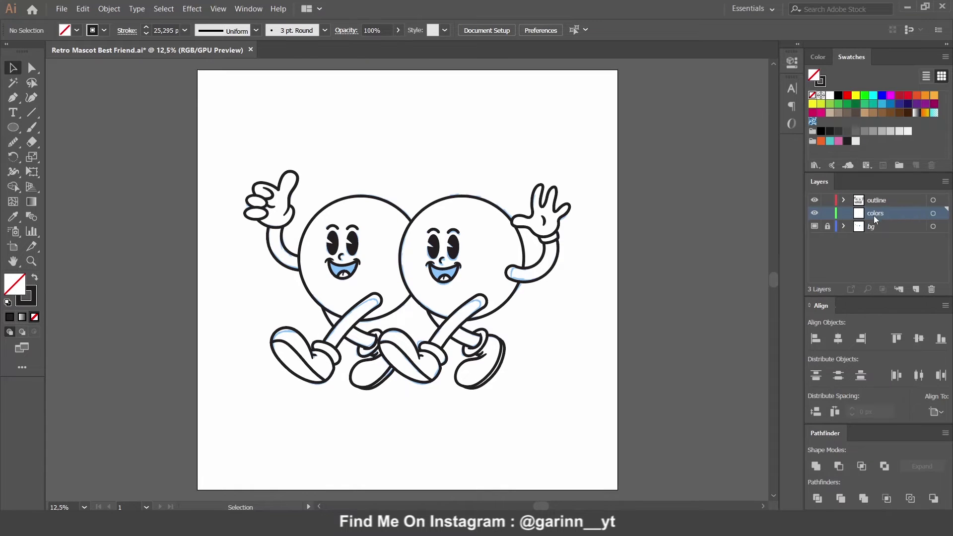
left_click(818, 226)
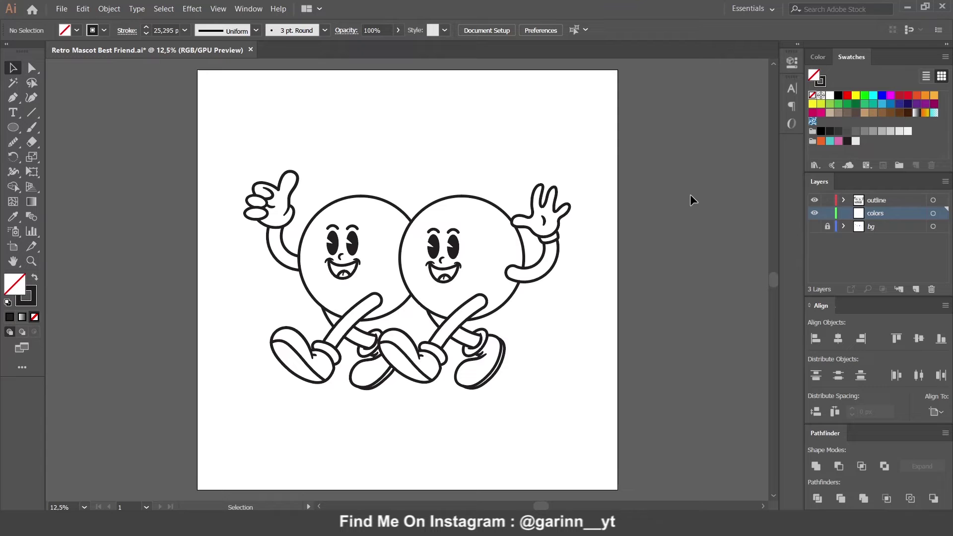
left_click_drag(257, 119, 567, 367)
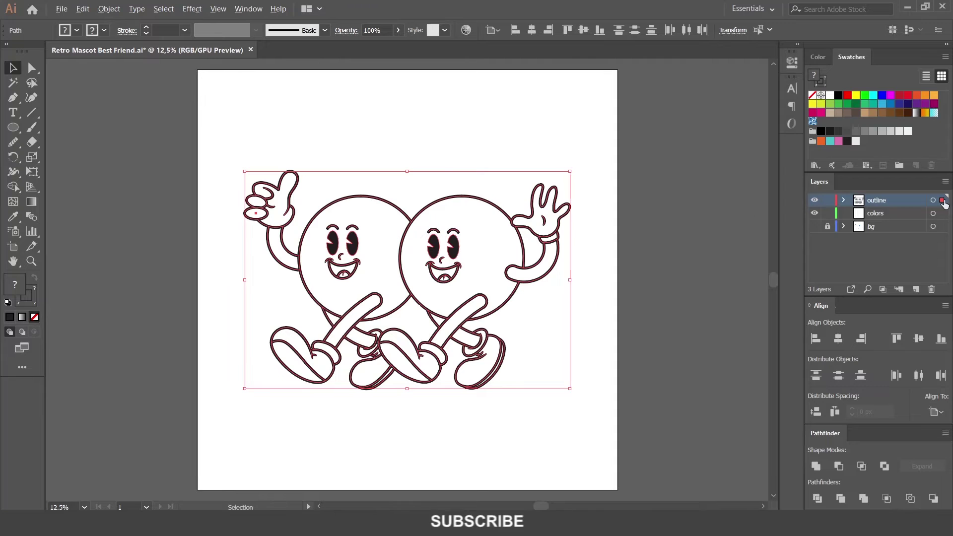
left_click_drag(941, 200, 942, 213)
left_click(109, 9)
Step: Convert the copied line strokes to filled shapes and merge them with Pathfinder Unite
left_click(144, 136)
left_click(109, 8)
left_click(307, 284)
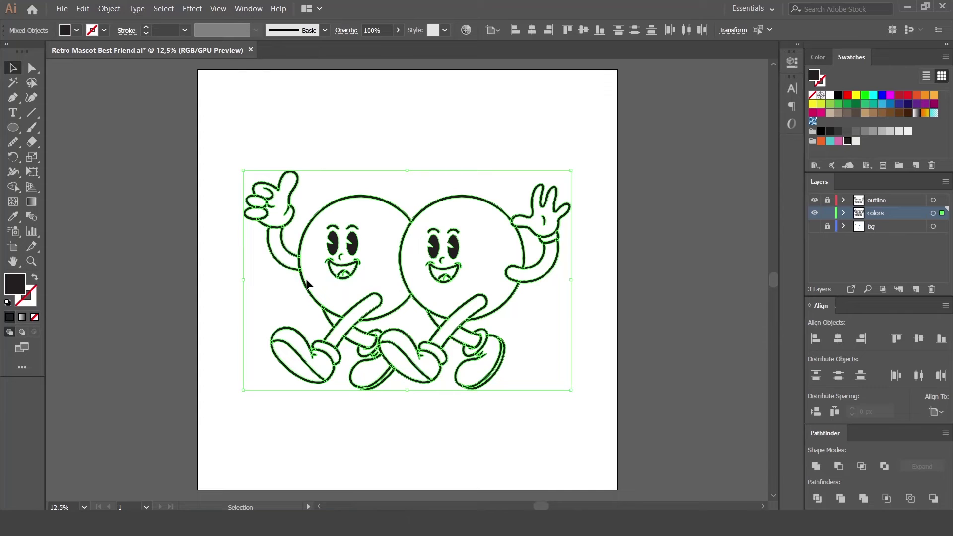
left_click(816, 466)
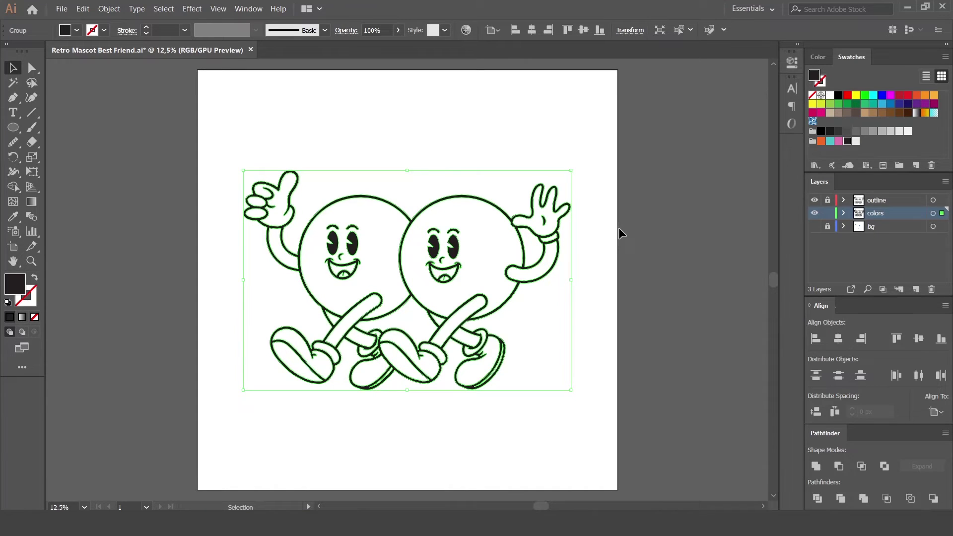
right_click(313, 201)
left_click(109, 8)
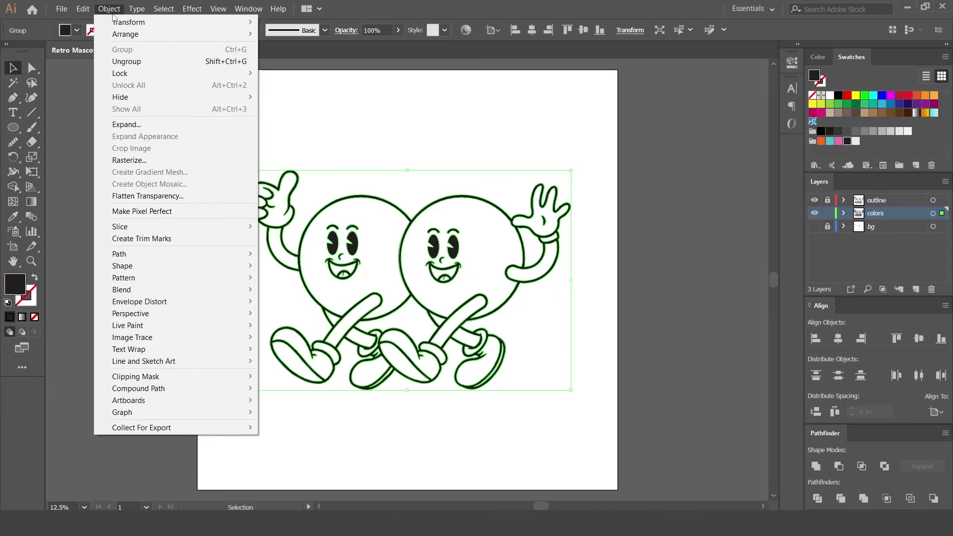
left_click(390, 153)
left_click_drag(13, 127, 80, 127)
Step: Draw an orange rectangle over both mascots and divide it by the merged line art
mouse_move(228, 134)
left_mouse_down()
mouse_move(546, 307)
mouse_move(581, 410)
left_mouse_up()
left_click(821, 141)
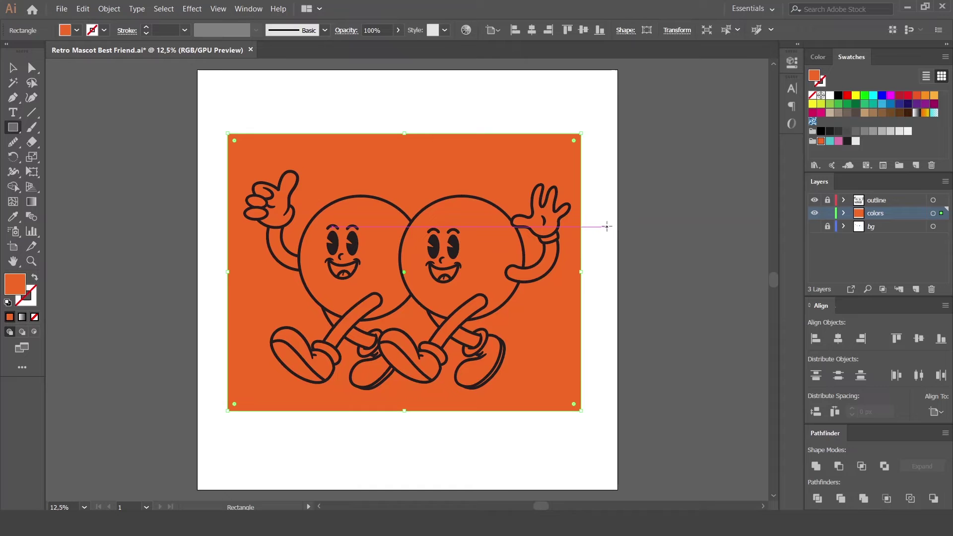
key("v")
left_click_drag(593, 465, 308, 211)
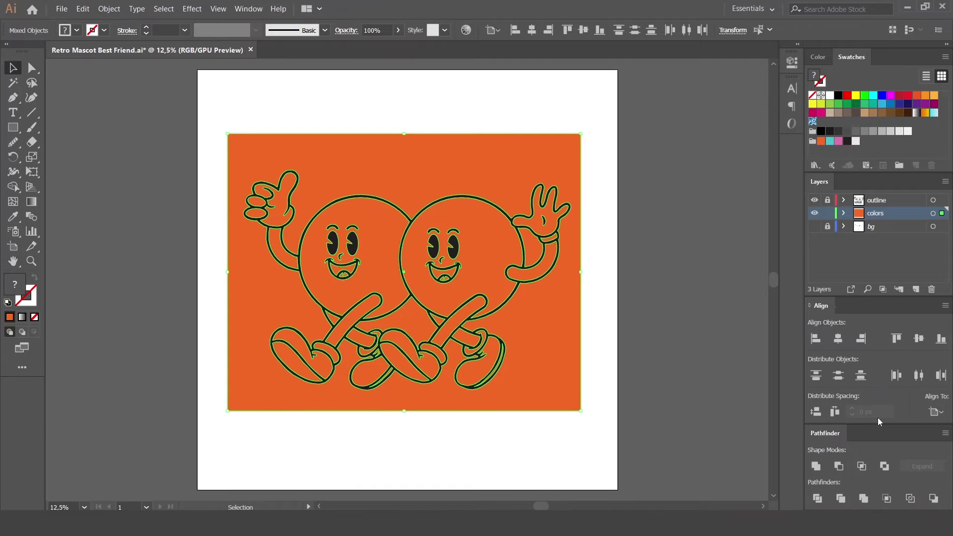
left_click(862, 466)
key("Return")
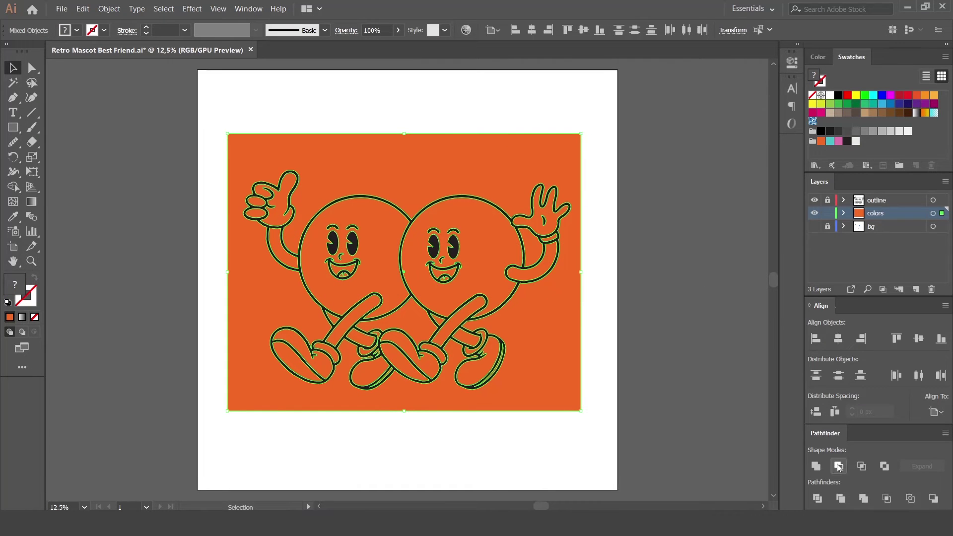
left_click(818, 498)
Step: Ungroup the divided pieces and delete the outer background and the gap between the legs
right_click(560, 324)
left_click(594, 415)
left_click(565, 305)
key("Delete")
left_click(413, 327)
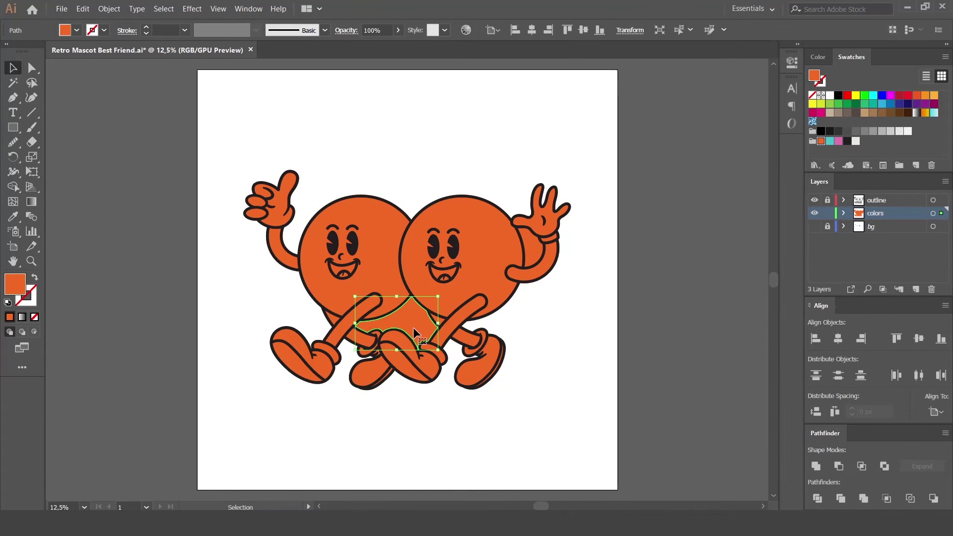
key("Delete")
left_click(557, 263)
Step: Fix loose face pieces on both mascots, leaving the outline layer hidden
left_click(814, 200)
left_click(814, 200)
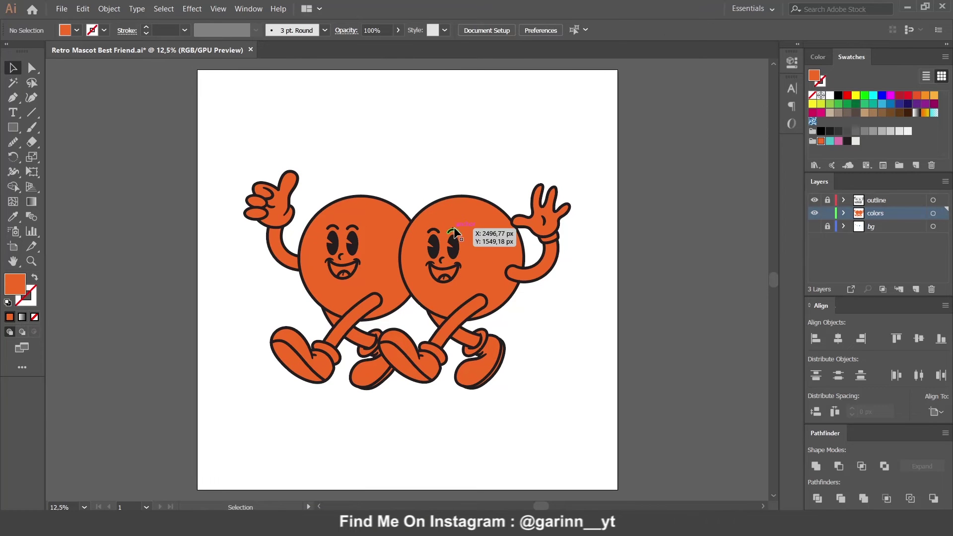
left_click(445, 271)
mouse_move(446, 271)
left_mouse_down()
mouse_move(446, 281)
mouse_move(460, 263)
left_mouse_up()
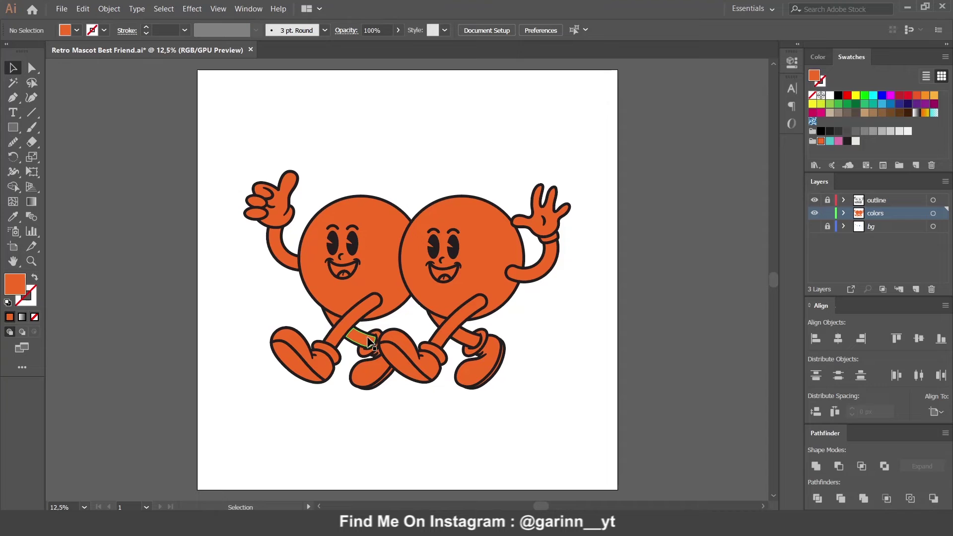
mouse_move(340, 276)
left_mouse_down()
mouse_move(332, 255)
mouse_move(263, 208)
mouse_move(270, 196)
left_mouse_up()
left_click(814, 200)
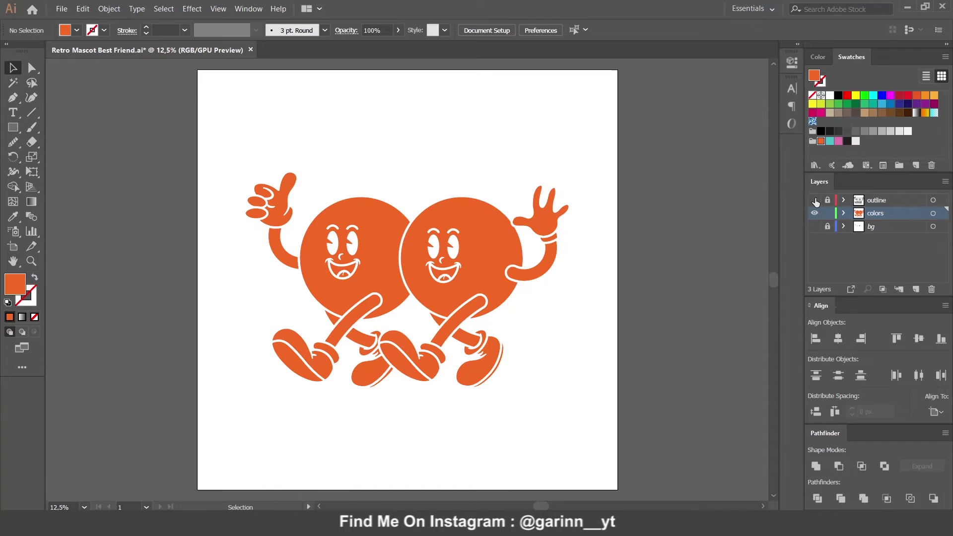
Step: Colour the right mascot's body and lower arm pink
left_click(547, 221)
key("ctrl+shift+a")
left_click(493, 253)
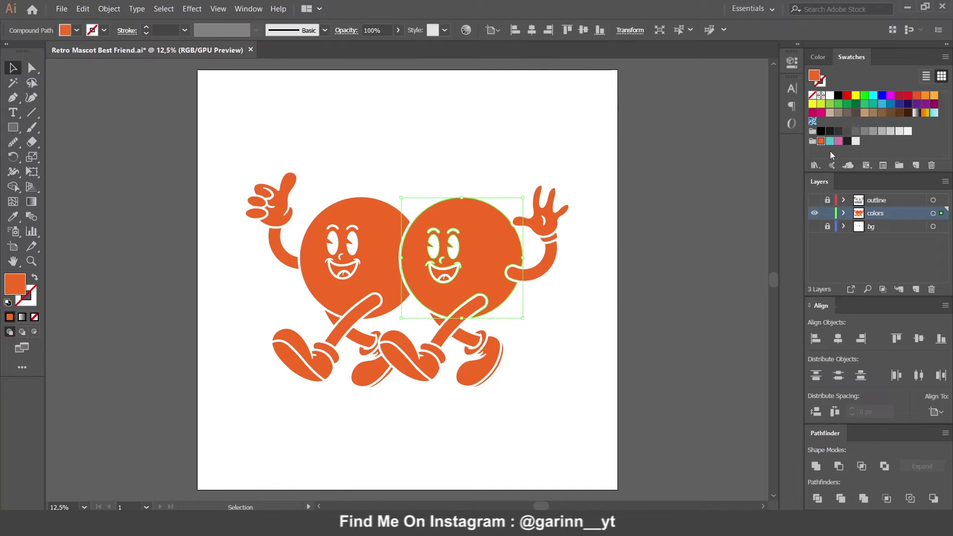
left_click(838, 141)
left_click(407, 258)
left_click(549, 258)
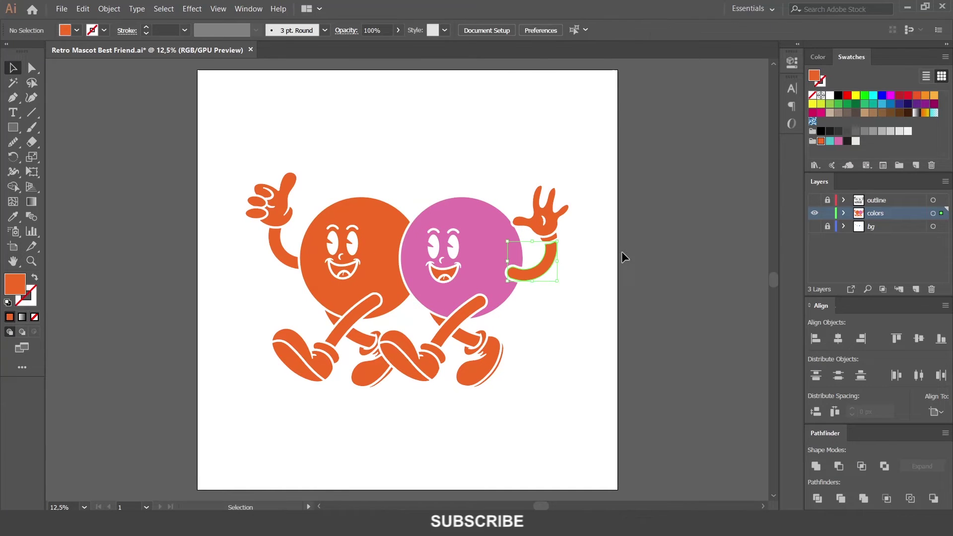
left_click(839, 141)
Step: Make both mascots' hands and all shoes light grey
left_click(260, 208)
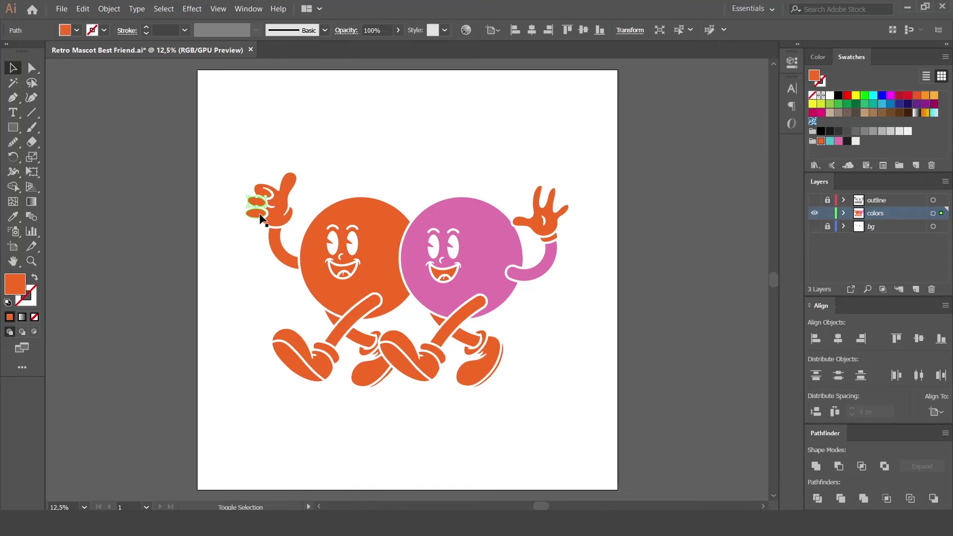
left_click(548, 238, "shift")
left_click(856, 141)
left_click(571, 328)
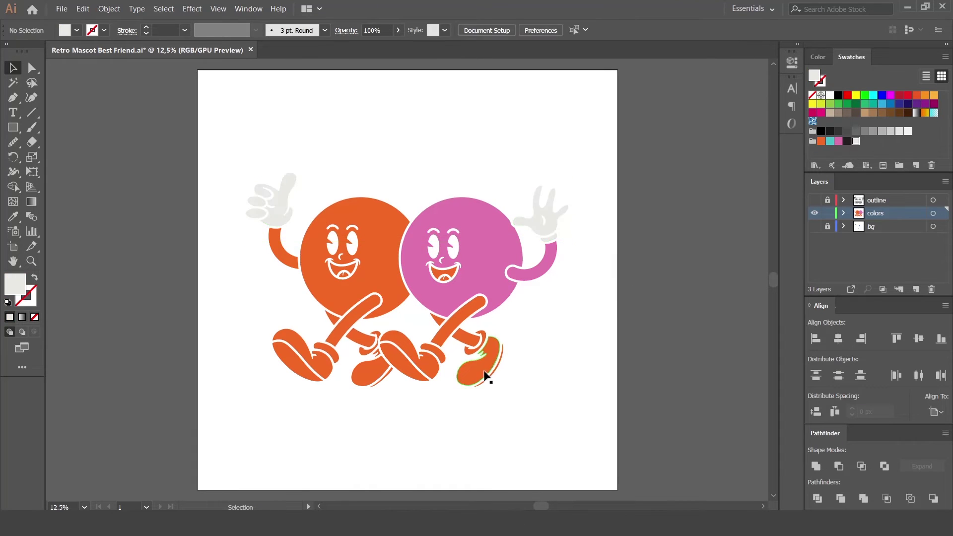
left_click(486, 378)
left_click(311, 352, "shift")
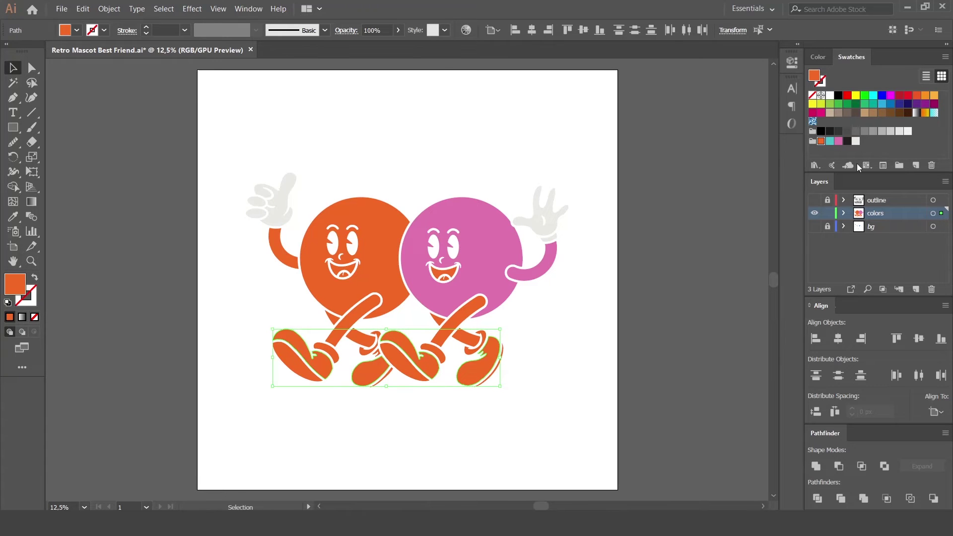
left_click(856, 141)
left_click(647, 362)
Step: Turn the ankle cuffs light grey and the shoe soles dark
left_click(372, 348)
left_click(367, 375, "shift")
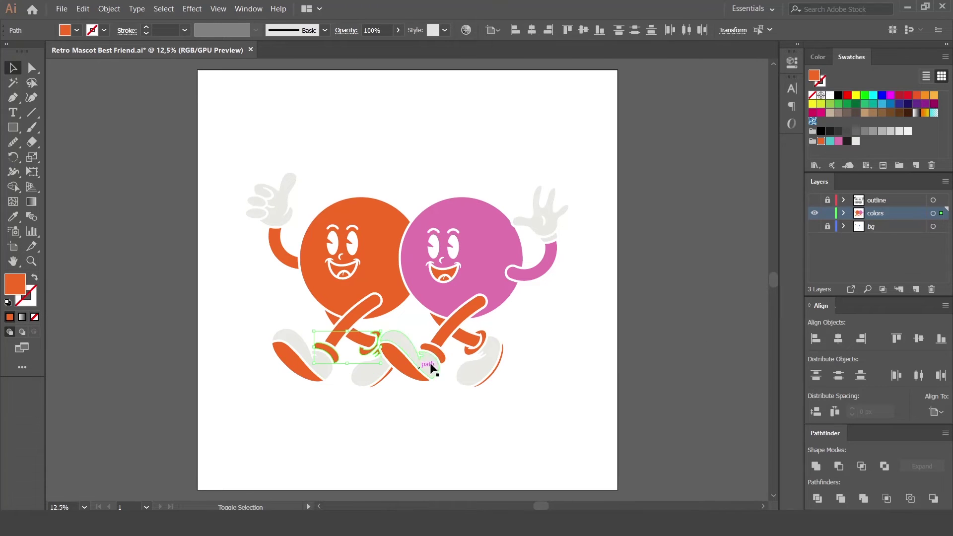
left_click(855, 141)
left_click(513, 383)
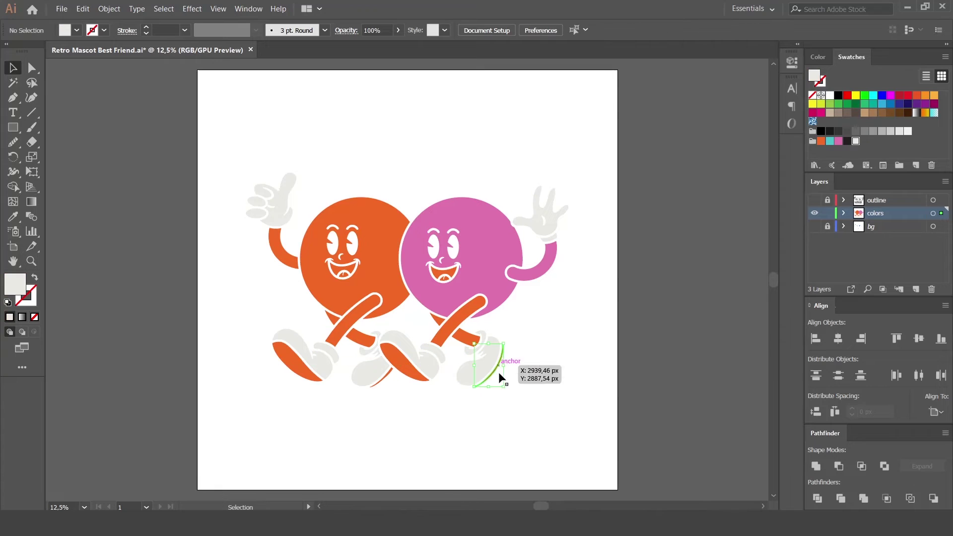
left_click(498, 370)
left_click(396, 385, "shift")
left_click(302, 376, "shift")
left_click(846, 141)
Step: Make the small mouth pieces light grey and fill both mouths dark
left_click(540, 311)
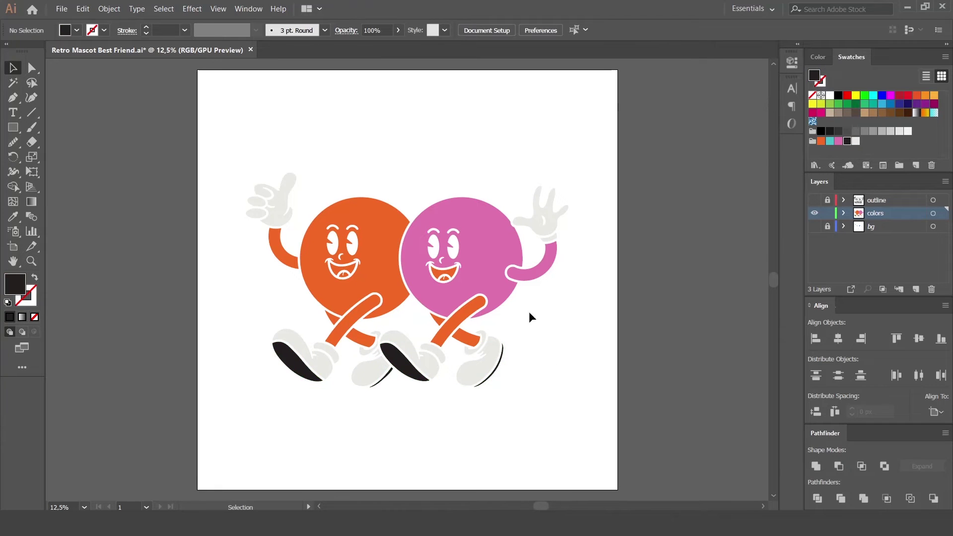
left_click(448, 278)
left_click(856, 141)
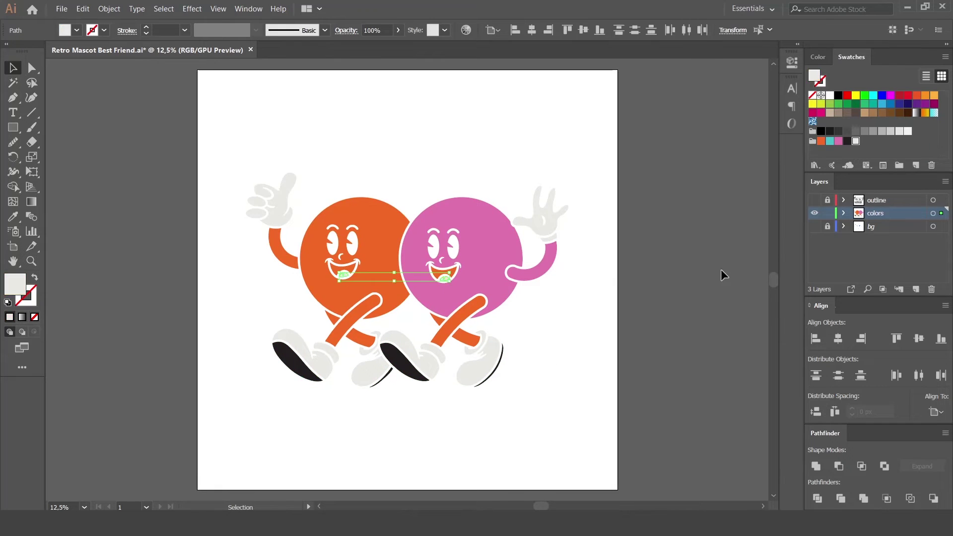
left_click(595, 263)
left_click(450, 278)
left_click(352, 270, "shift")
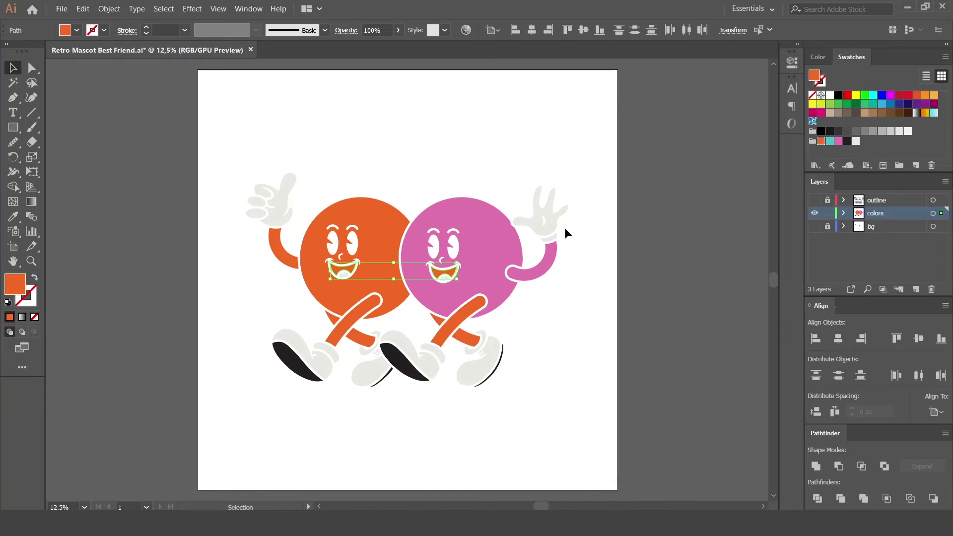
left_click(847, 141)
left_click(657, 290)
Step: Colour the pink mascot's leg pink and show the outline layer again
left_click(468, 343)
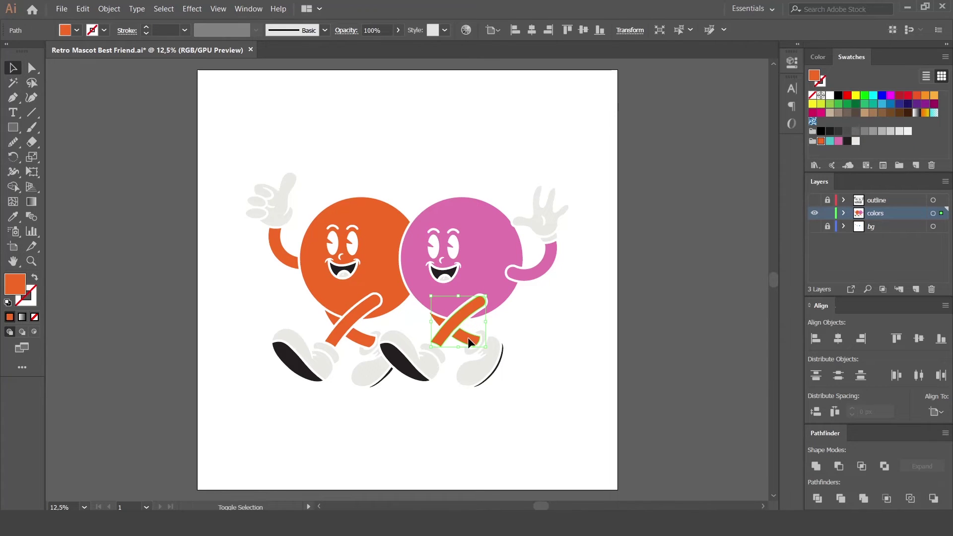
left_click(838, 141)
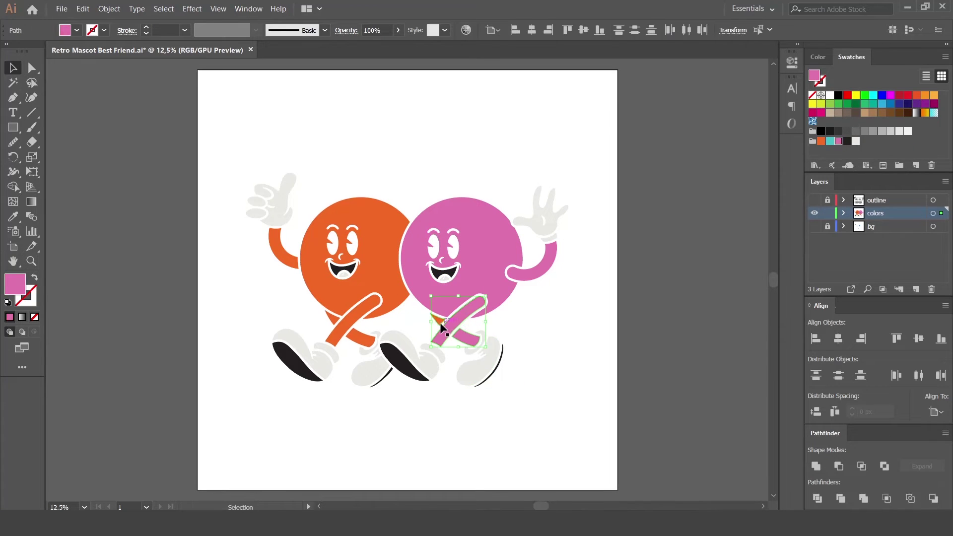
left_click(593, 315)
left_click(814, 200)
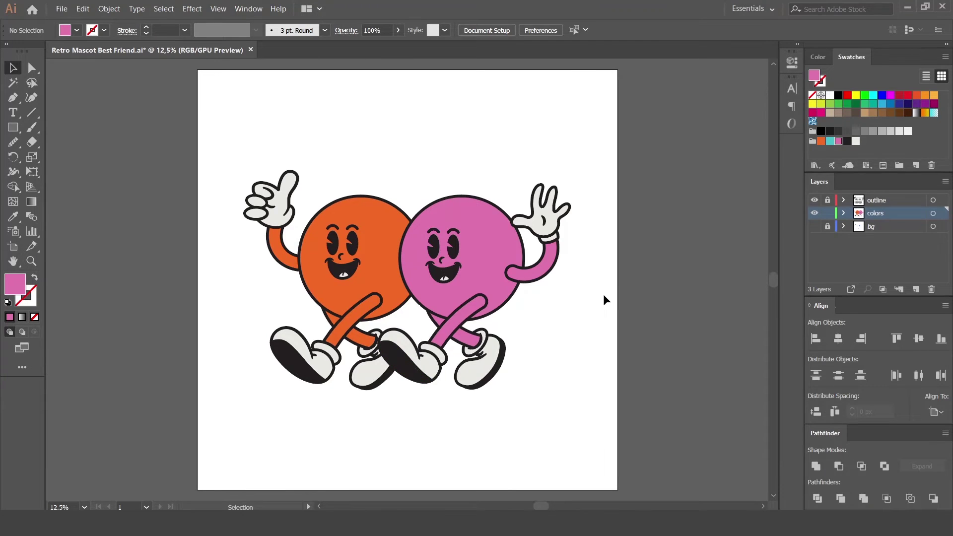
Step: Fill the dark shading on both characters' shoes with grey
left_click(545, 277)
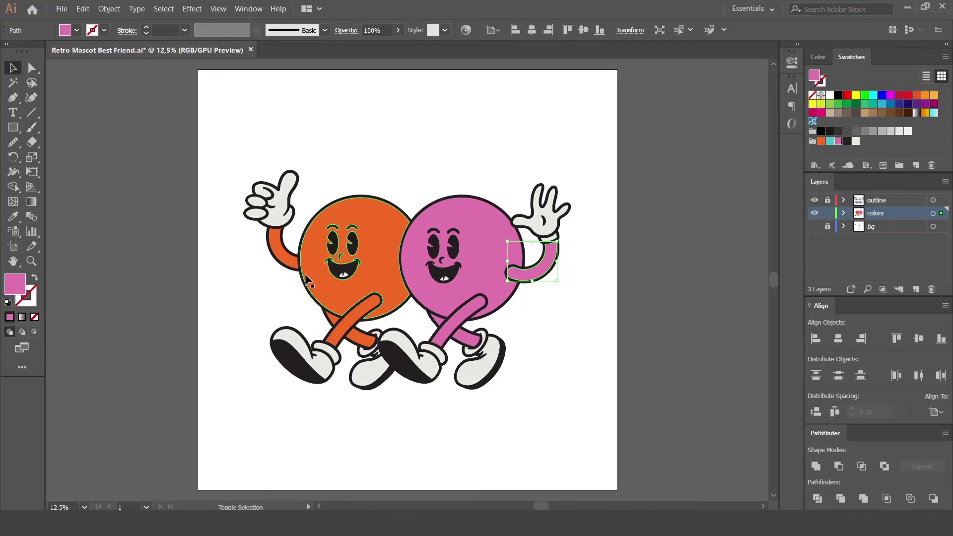
left_click(294, 264, "shift")
left_click(333, 322, "shift")
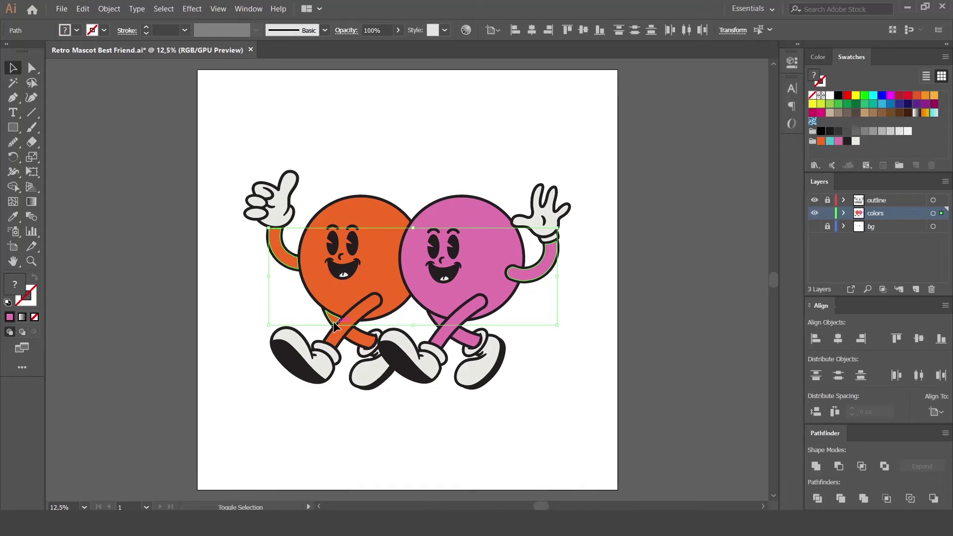
left_click(351, 323, "shift")
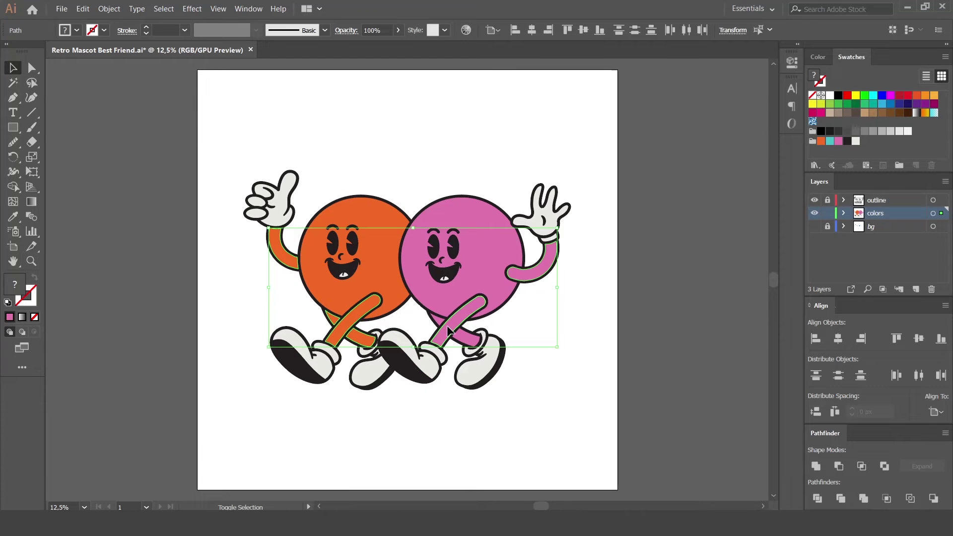
left_click(584, 303)
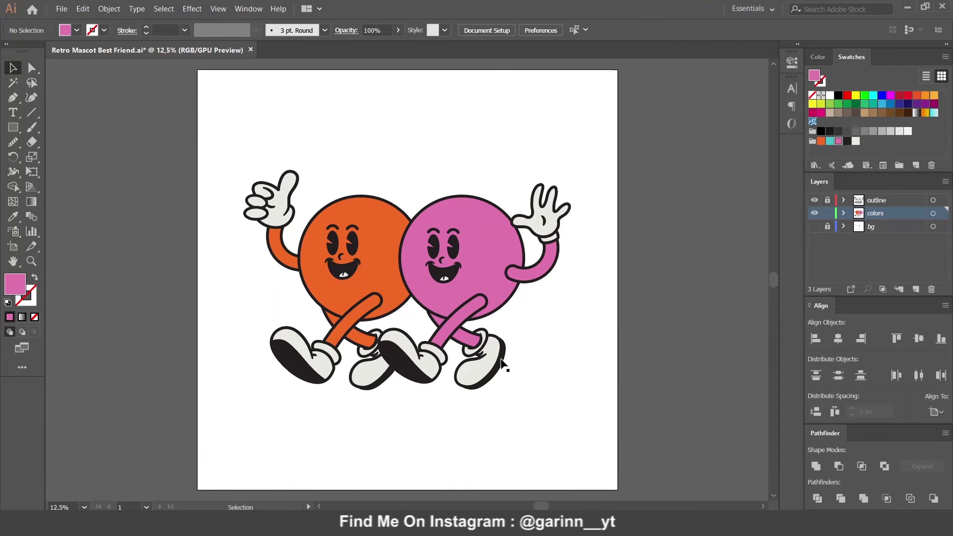
left_click_drag(501, 365, 500, 388)
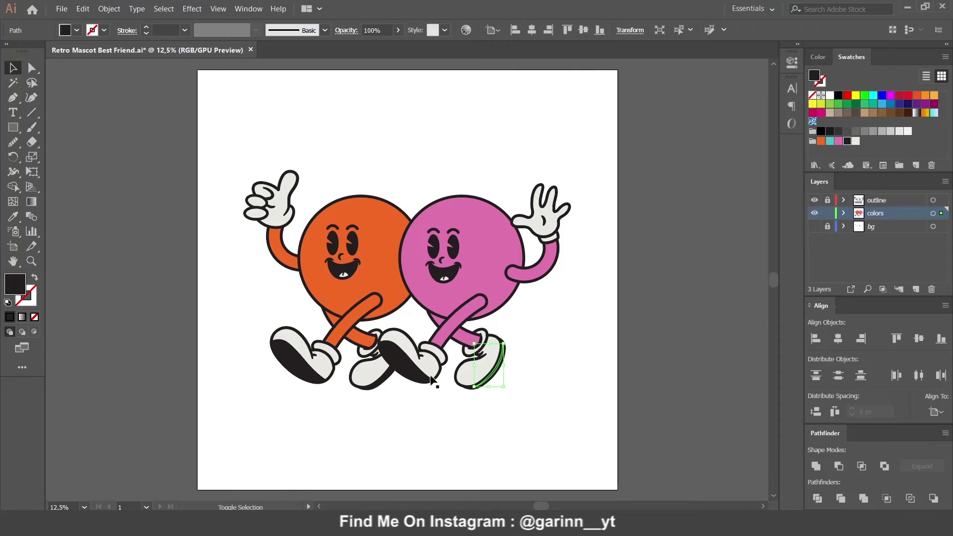
left_click(397, 374, "shift")
left_click(377, 386, "shift")
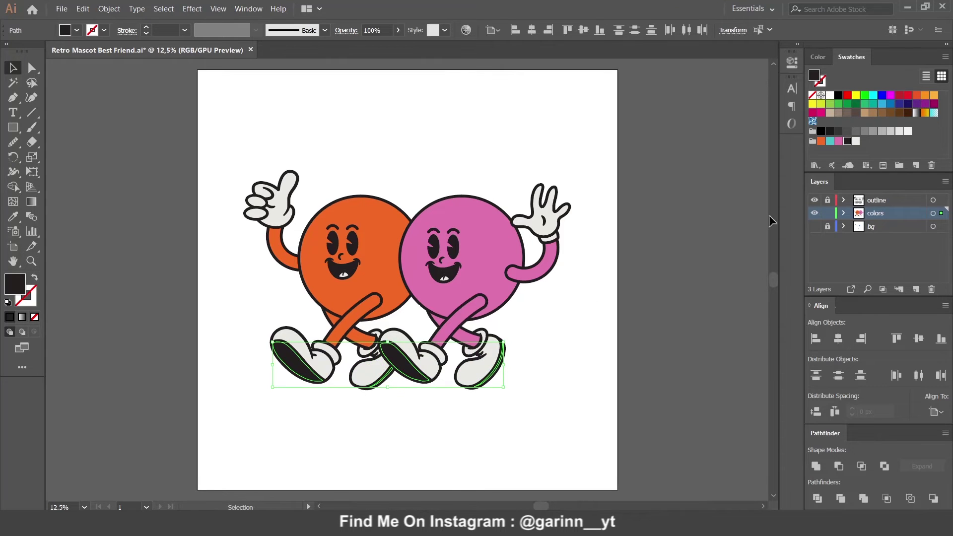
left_click(874, 132)
left_click(729, 276)
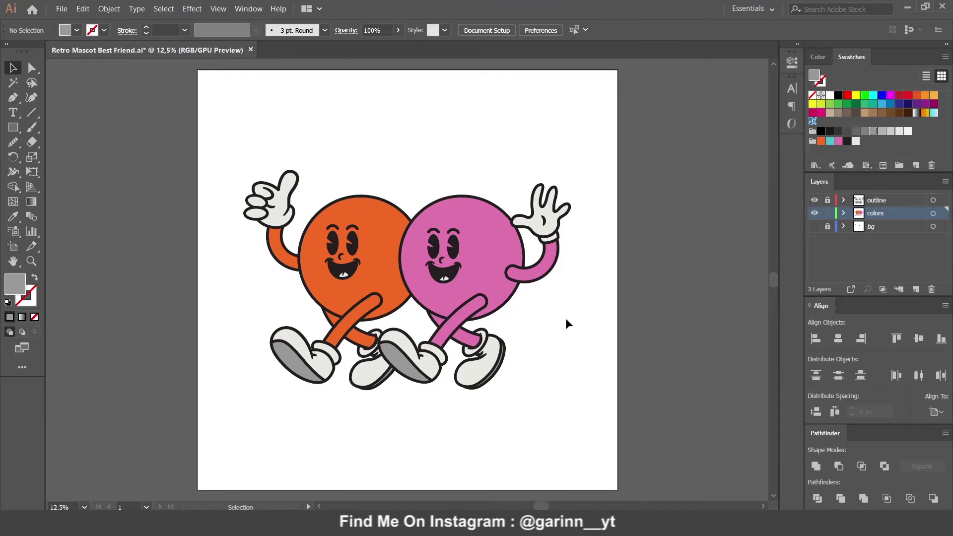
Step: Fill both mouths dark red, then select both tongues
left_click(450, 273)
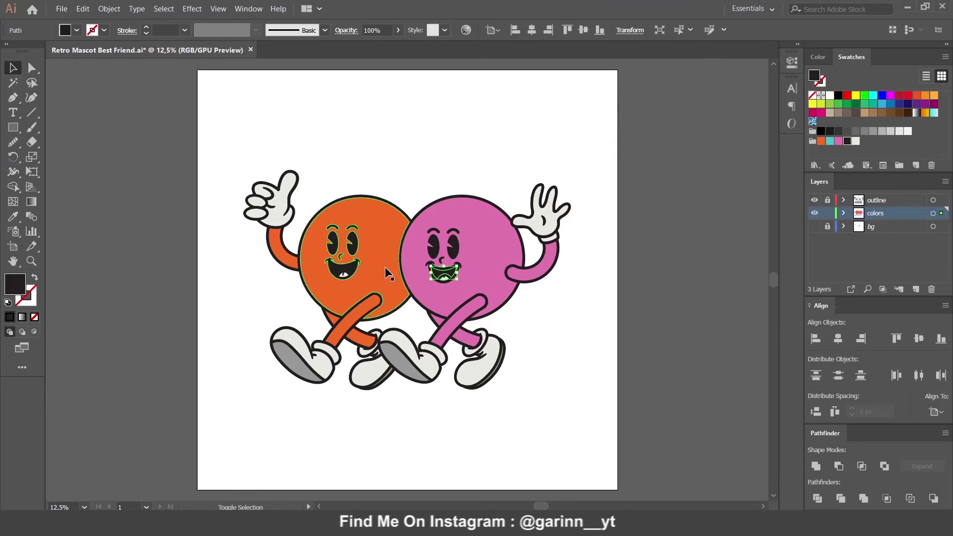
left_click(350, 272, "shift")
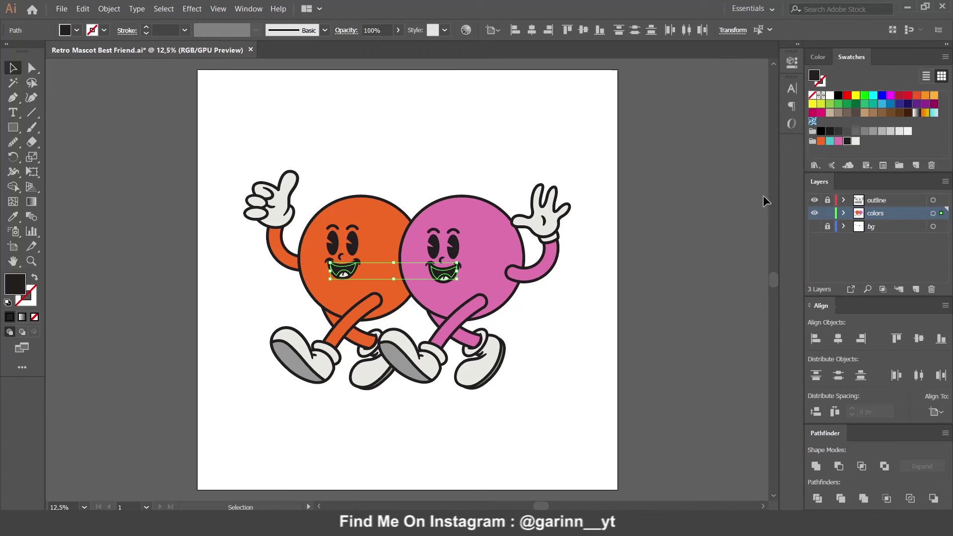
left_click(899, 96)
left_click(679, 280)
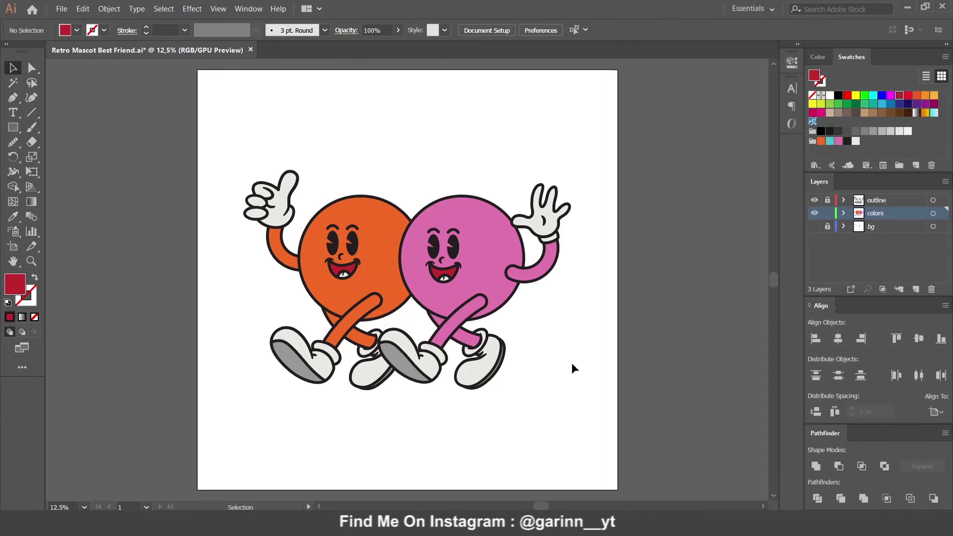
left_click(447, 279)
left_click(344, 275, "shift")
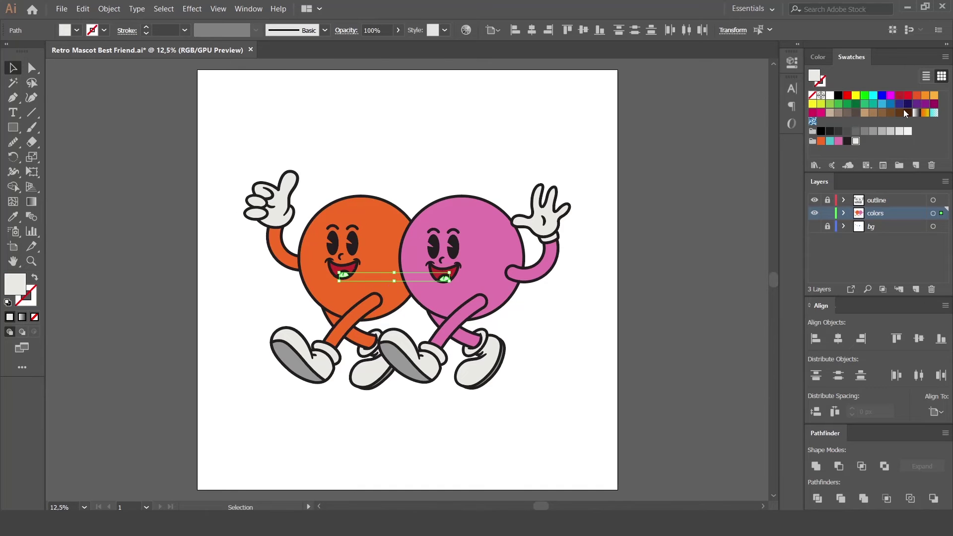
Step: Colour both tongues soft pinkish red E8646E using the Eyedropper and Color Picker
key("ctrl+shift+a")
key("i")
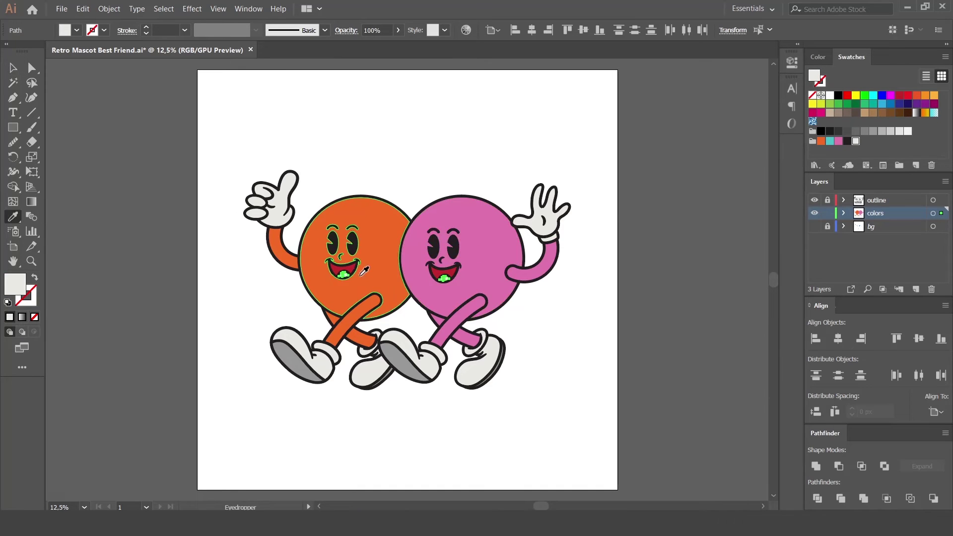
left_click(349, 272)
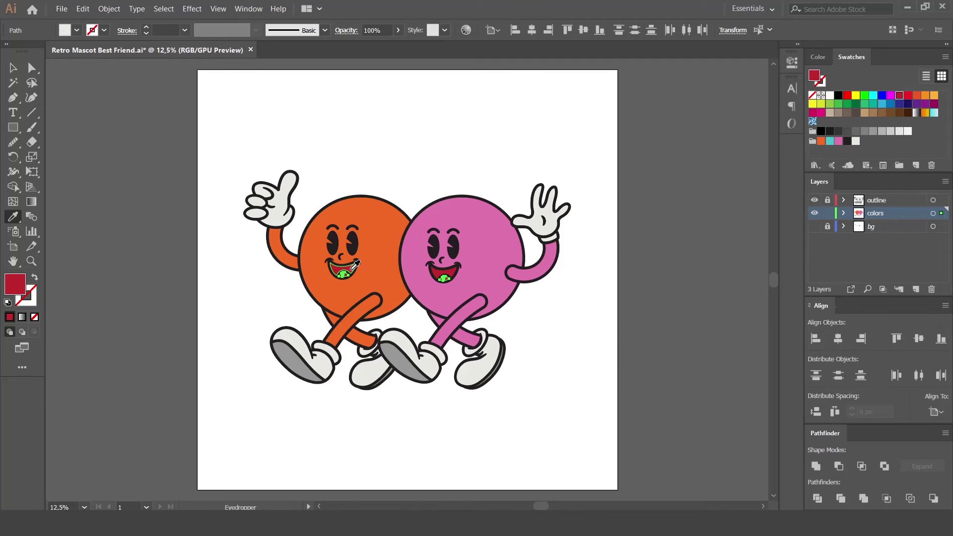
double_click(22, 285)
left_click_drag(591, 159, 557, 137)
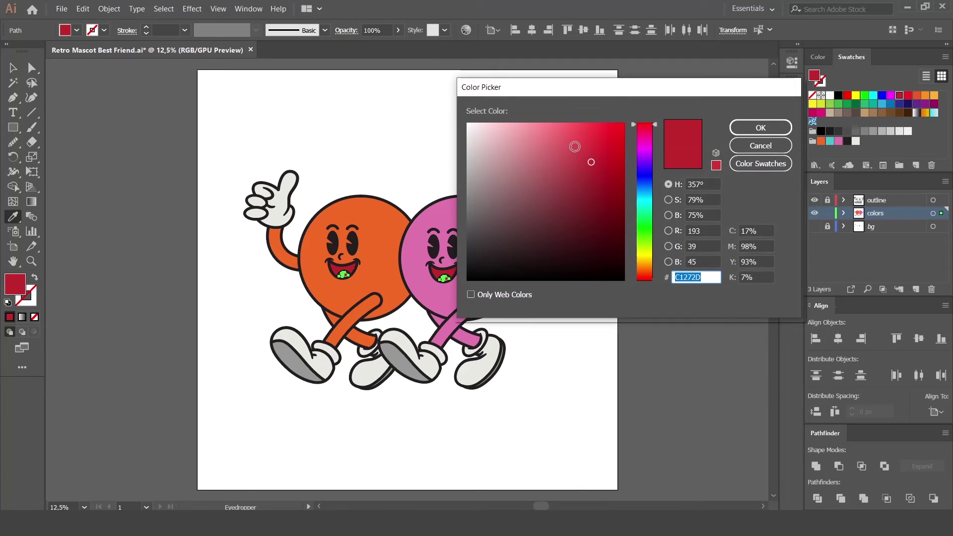
left_click(760, 128)
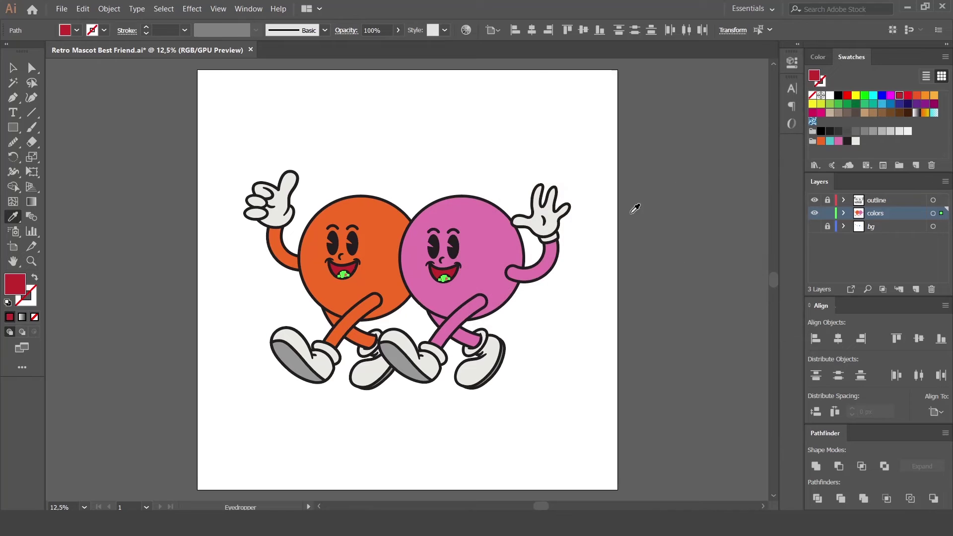
key("v")
left_click(572, 255)
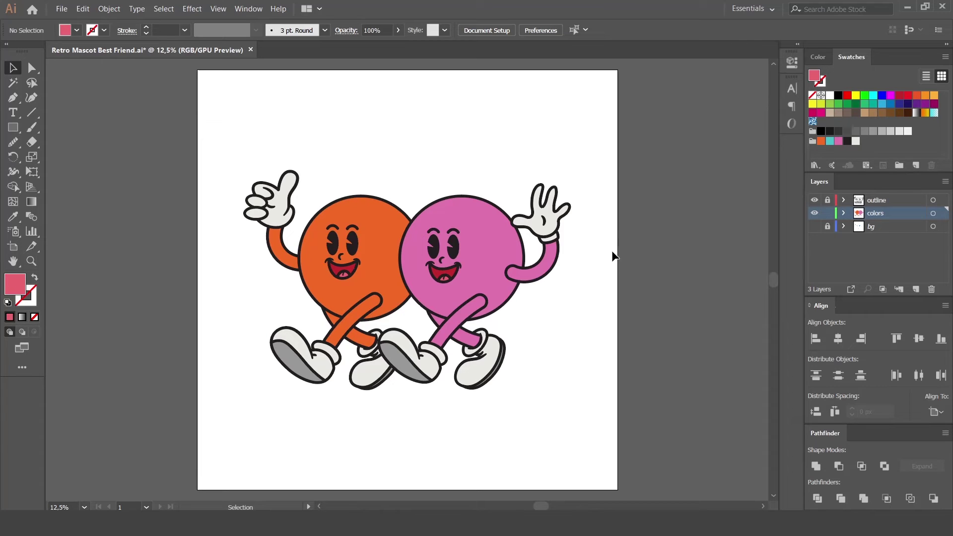
Step: Give both characters' arms the grey of the shoe soles with the Eyedropper
left_click(549, 268)
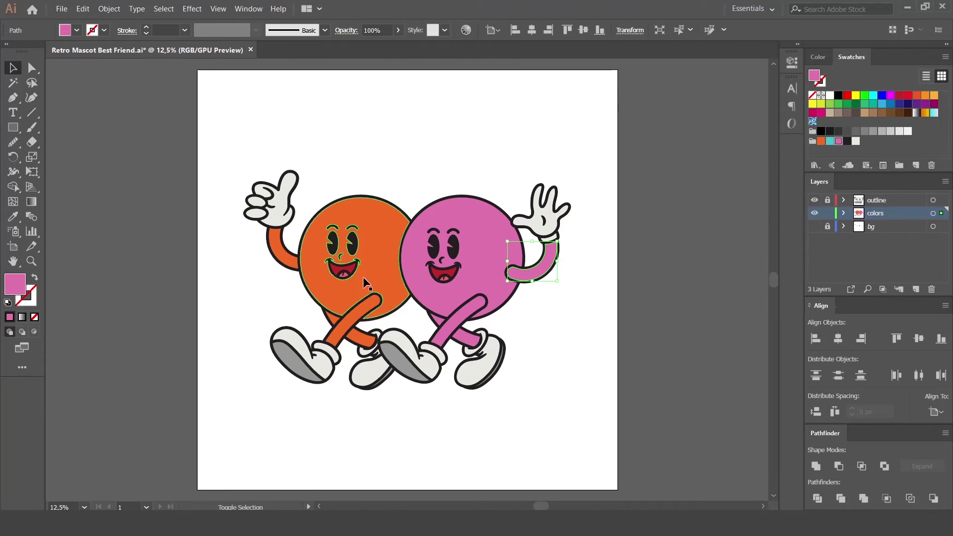
left_click(295, 265, "shift")
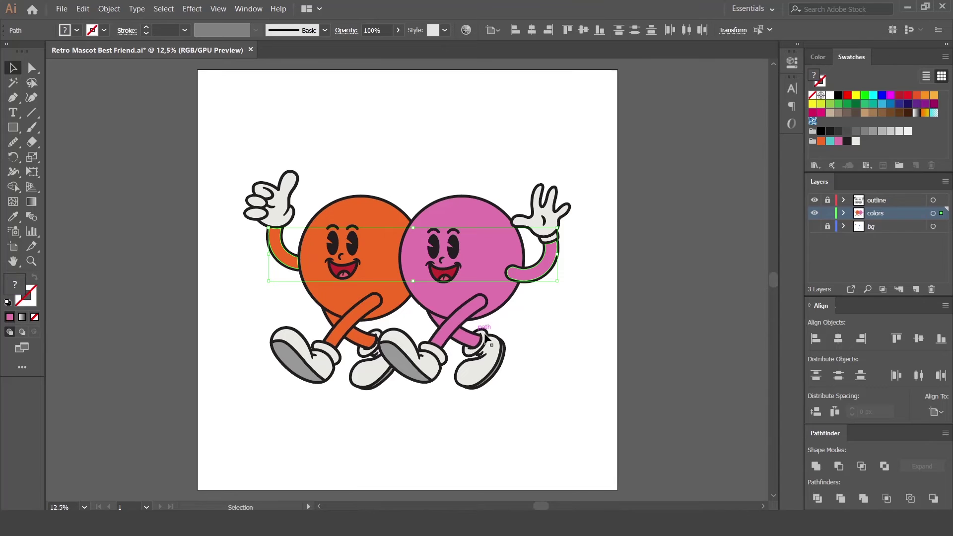
key("i")
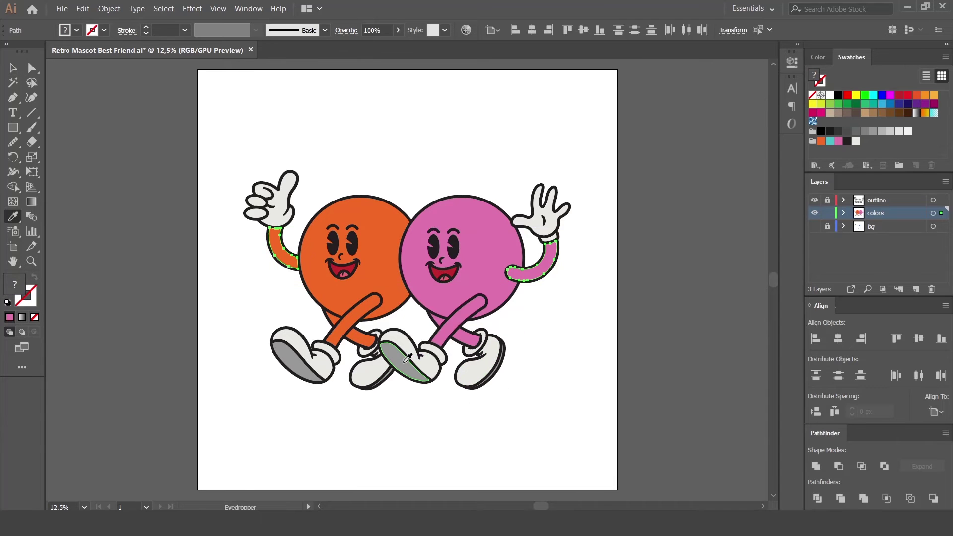
left_click(406, 357)
key("v")
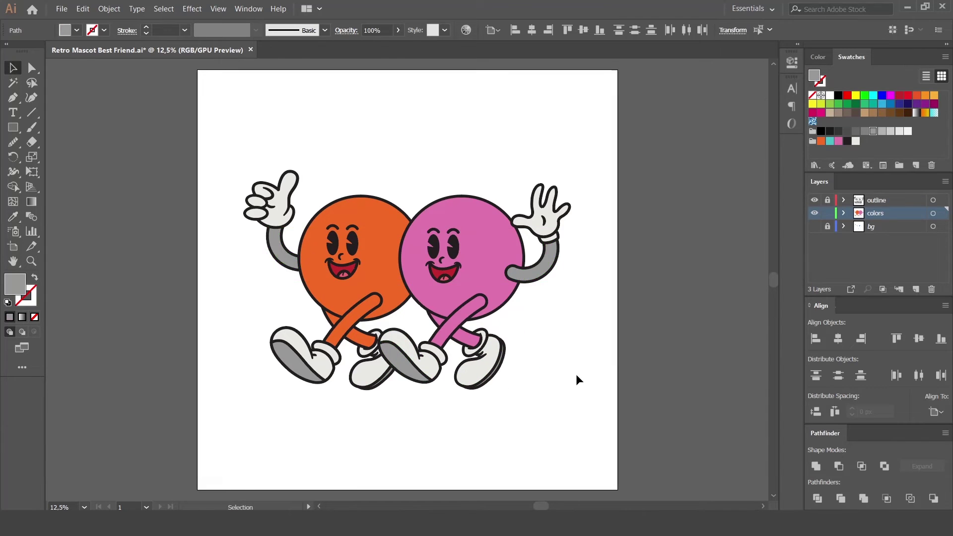
left_click(576, 374)
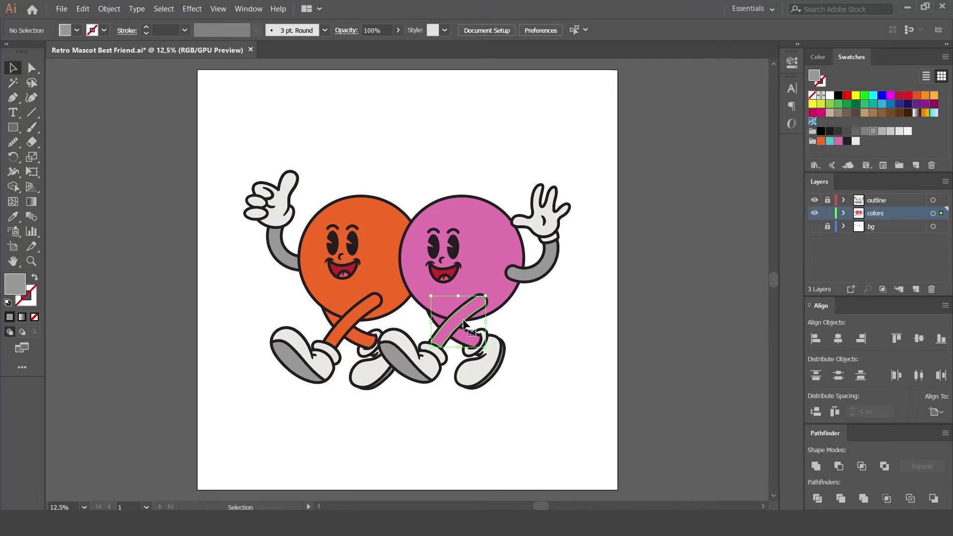
Step: Apply the same grey sole fill to both characters' legs
left_click(454, 335)
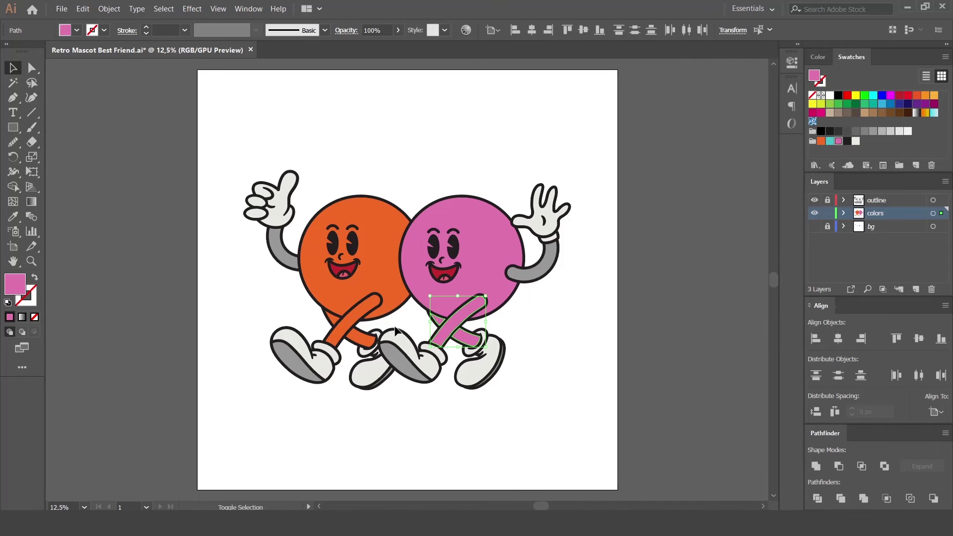
left_click(356, 339, "shift")
key("i")
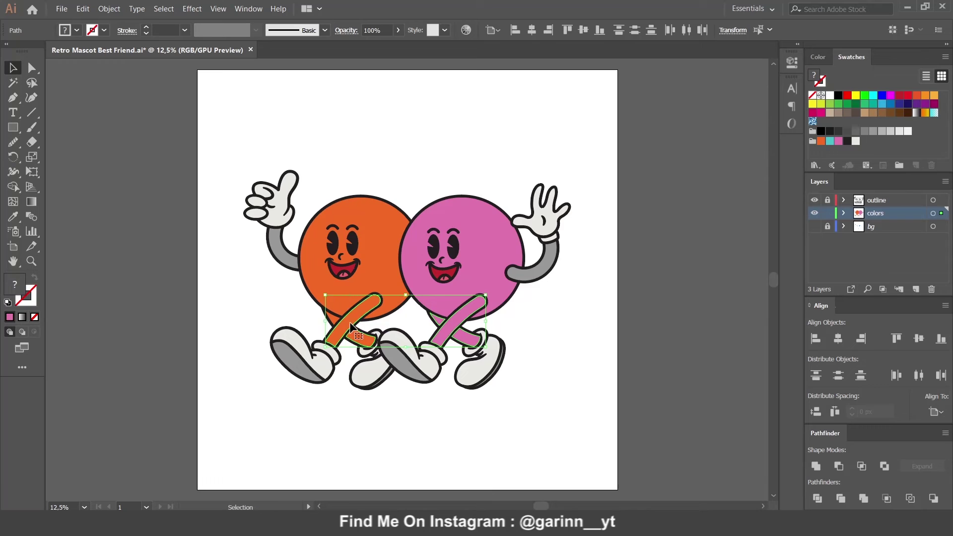
left_click(299, 354)
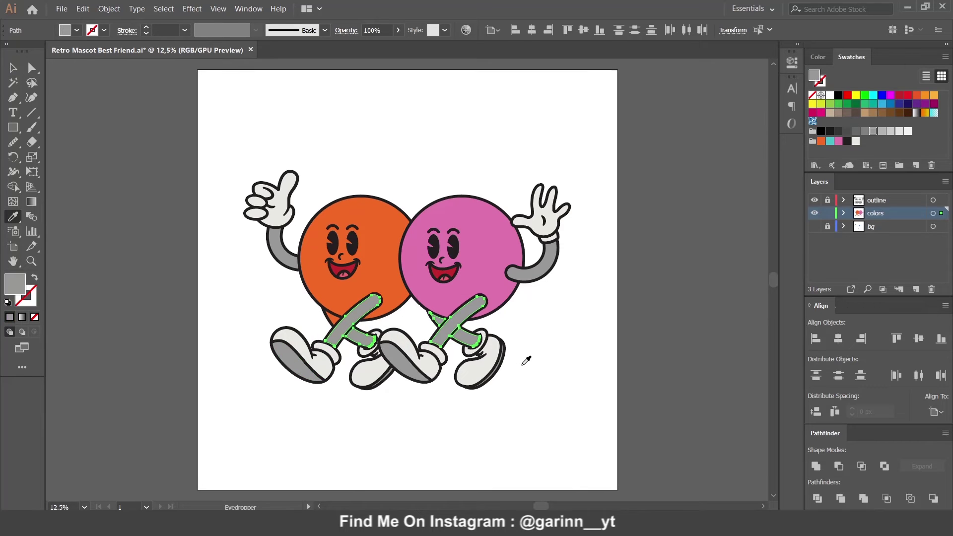
key("v")
left_click(563, 361)
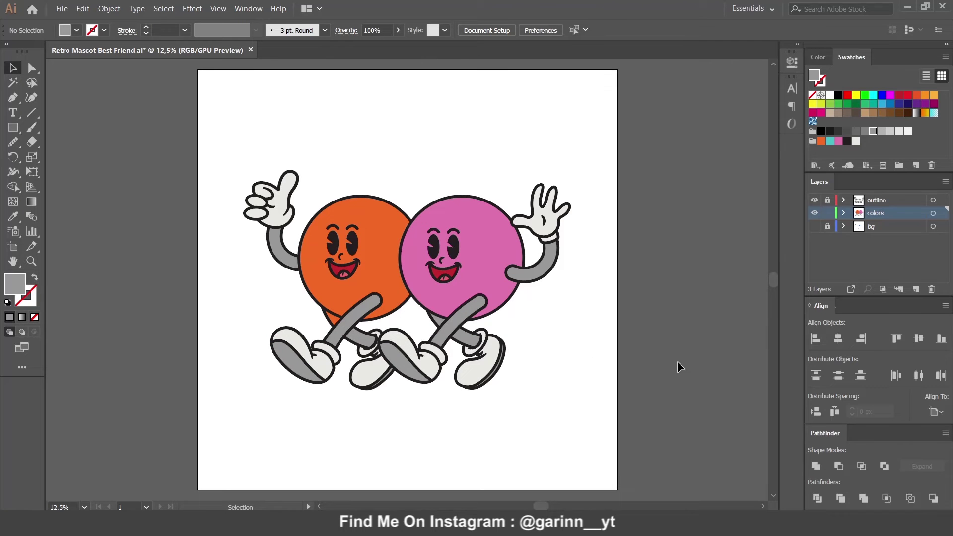
key("ctrl+minus")
key("ctrl+minus")
key("ctrl+plus")
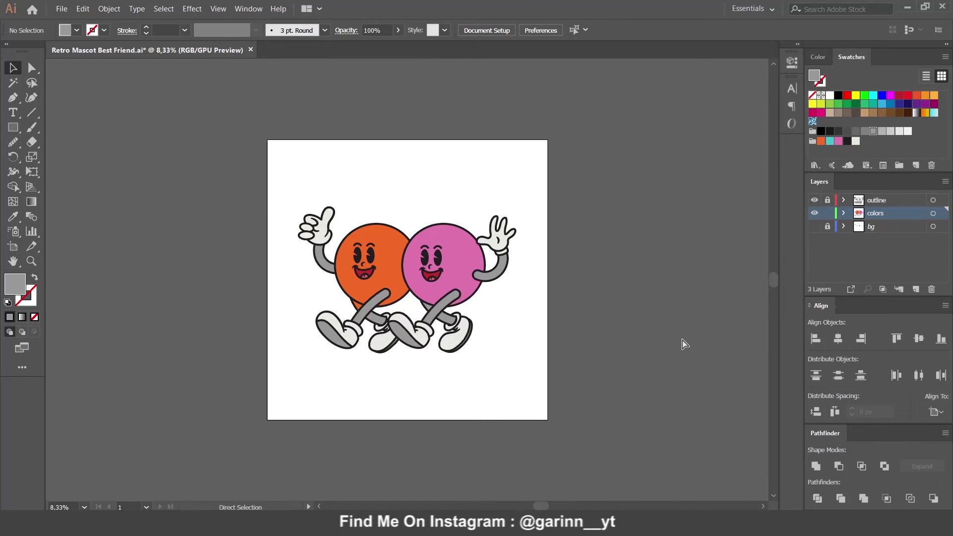
Step: Fill both of the pink character's shoes with the pink swatch
key("ctrl+plus")
key("ctrl+plus")
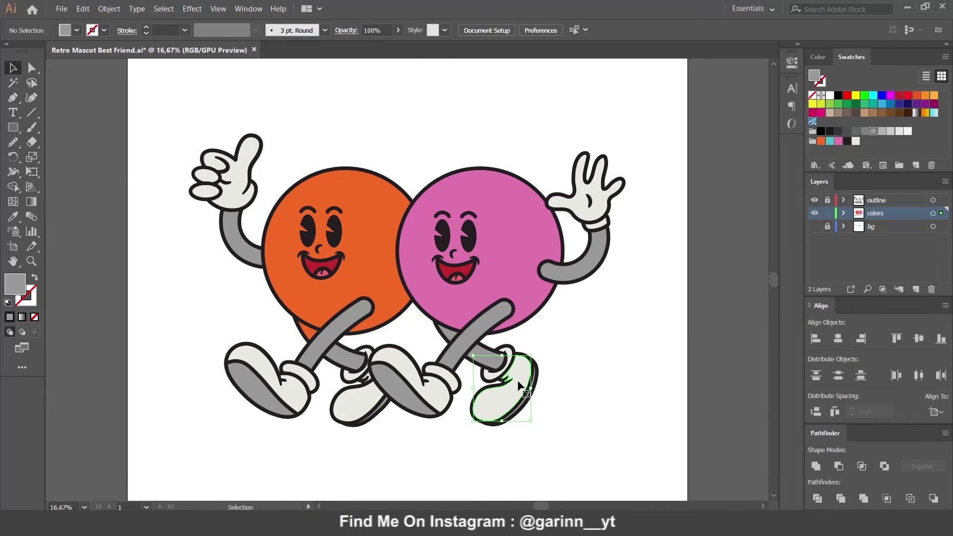
left_click(494, 381)
left_click(439, 394, "shift")
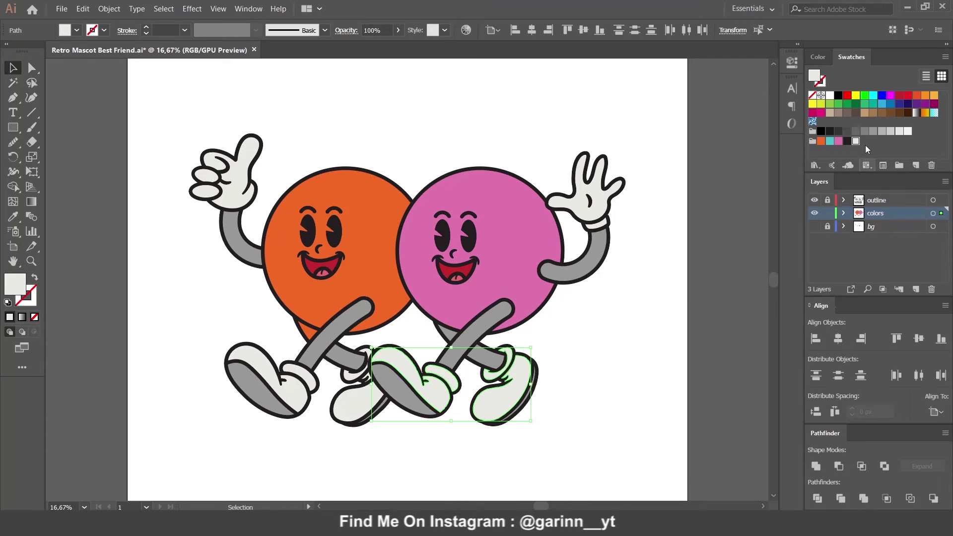
left_click(838, 141)
left_click(623, 348)
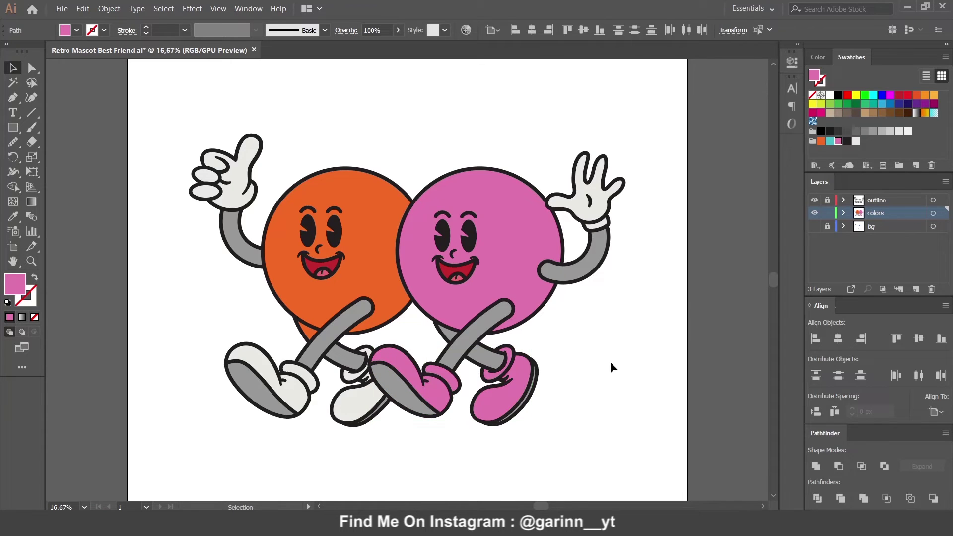
Step: Fill the orange character's shoe pieces with the orange swatch
left_click(363, 395, "shift")
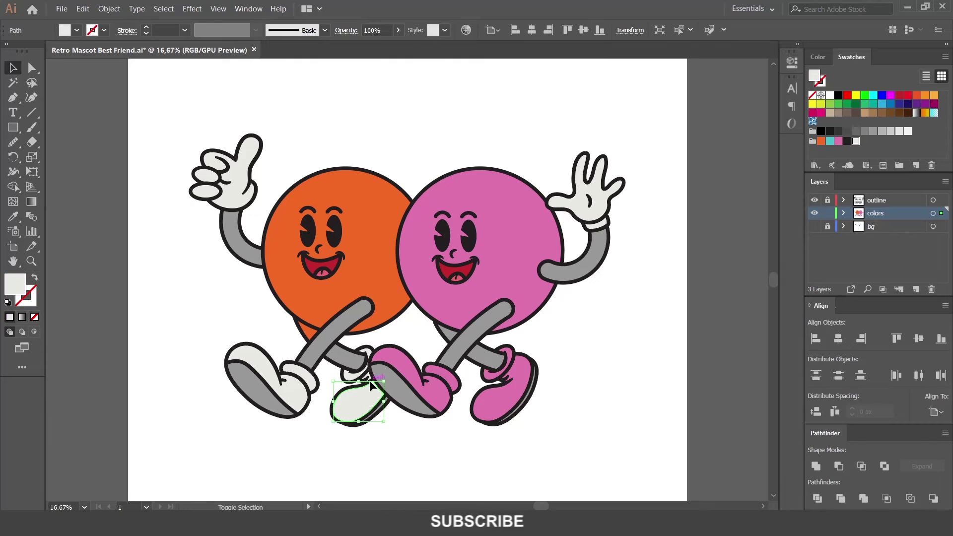
left_click(365, 357, "shift")
left_click(309, 378, "shift")
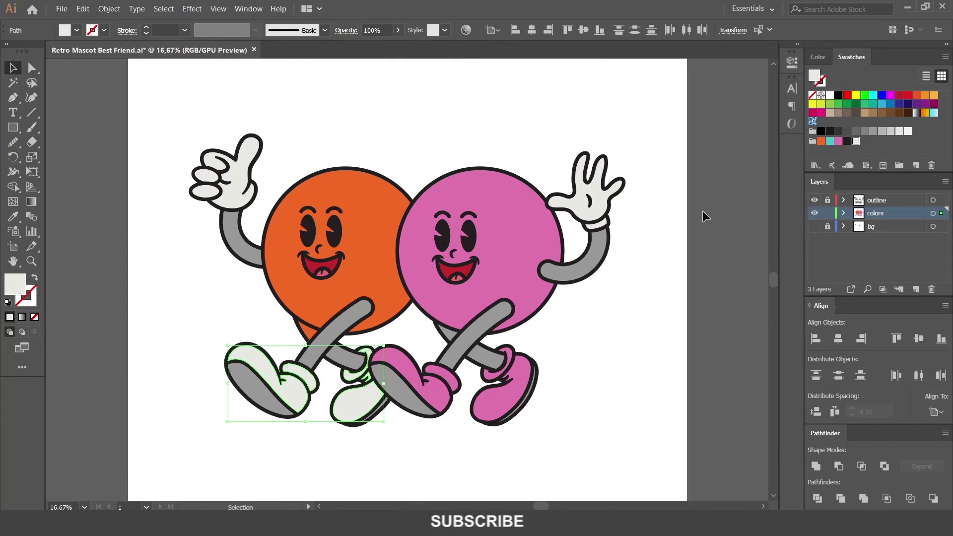
left_click(821, 141)
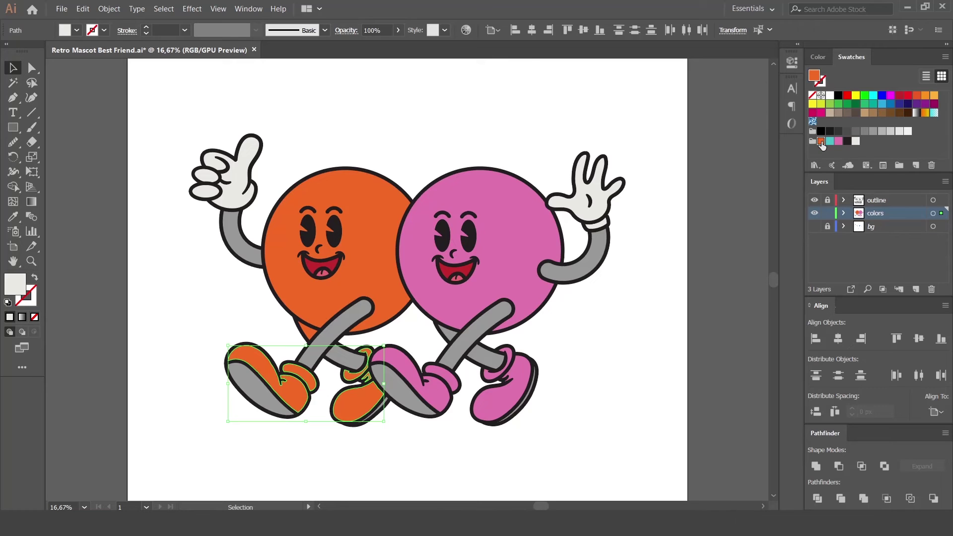
left_click(630, 298)
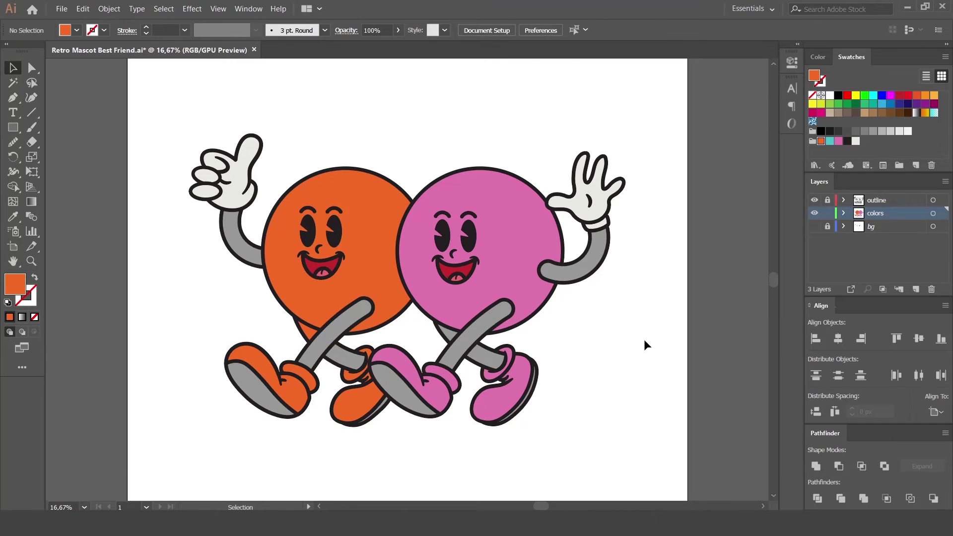
Step: Select all grey arms and legs of both characters and fill them dark blue
key("ctrl+minus")
key("ctrl+minus")
key("ctrl+plus")
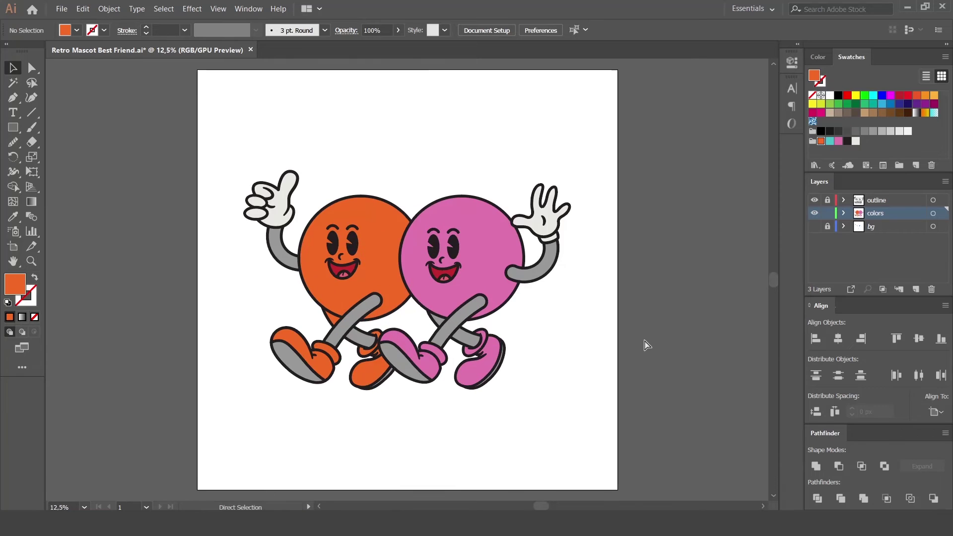
key("ctrl+plus")
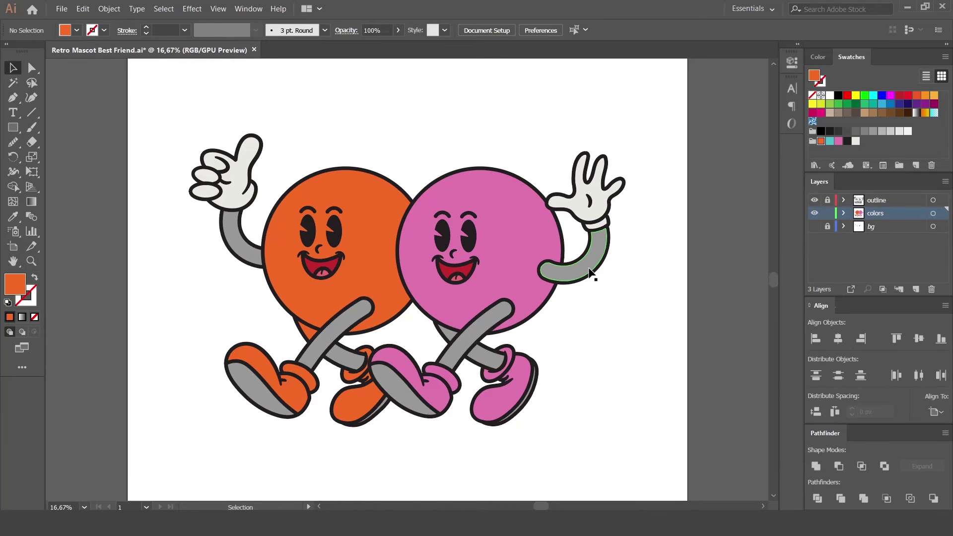
left_click(597, 261)
left_click(485, 361, "shift")
left_click(454, 340, "shift")
left_click(356, 361, "shift")
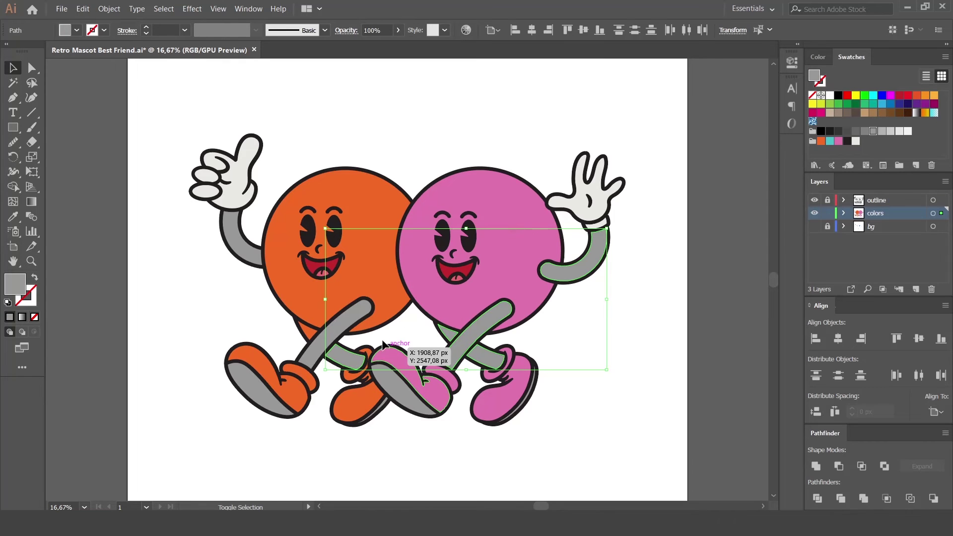
left_click(334, 338, "shift")
left_click(246, 257, "shift")
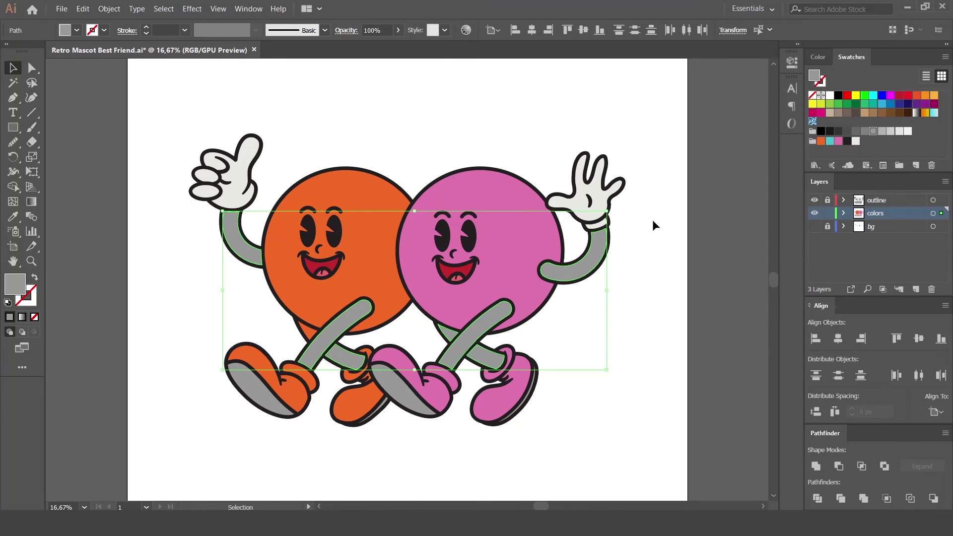
left_click(899, 104)
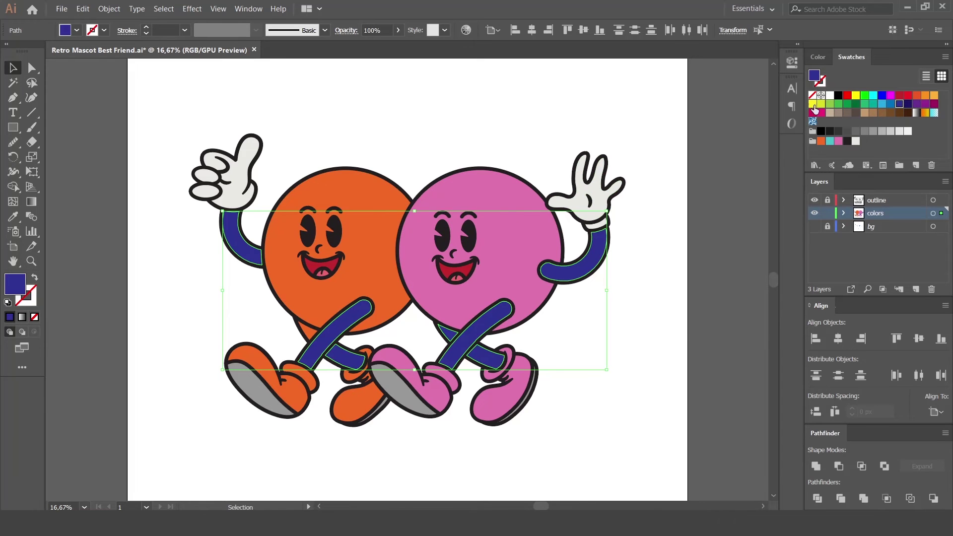
Step: Change the limb fill to medium blue 4952CE in the Color Picker
double_click(18, 291)
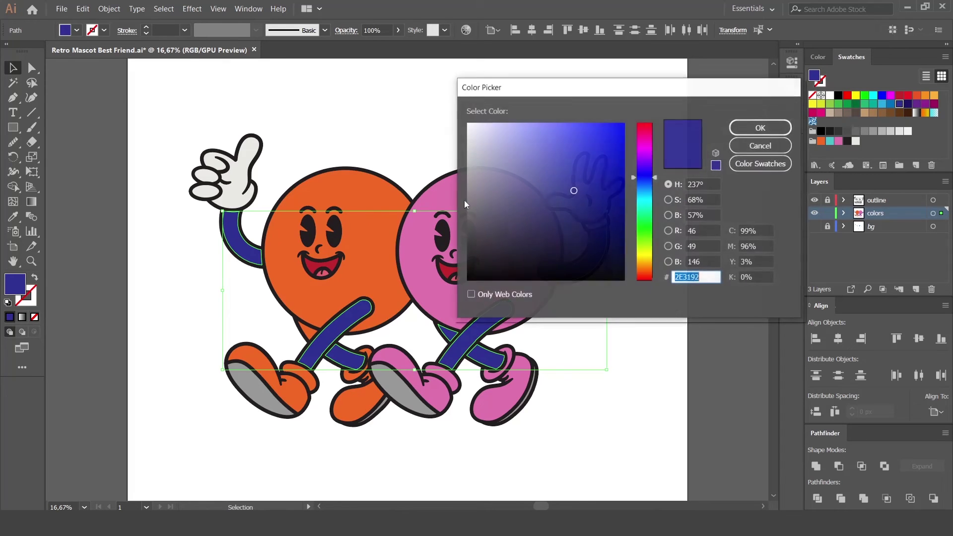
left_click(570, 152)
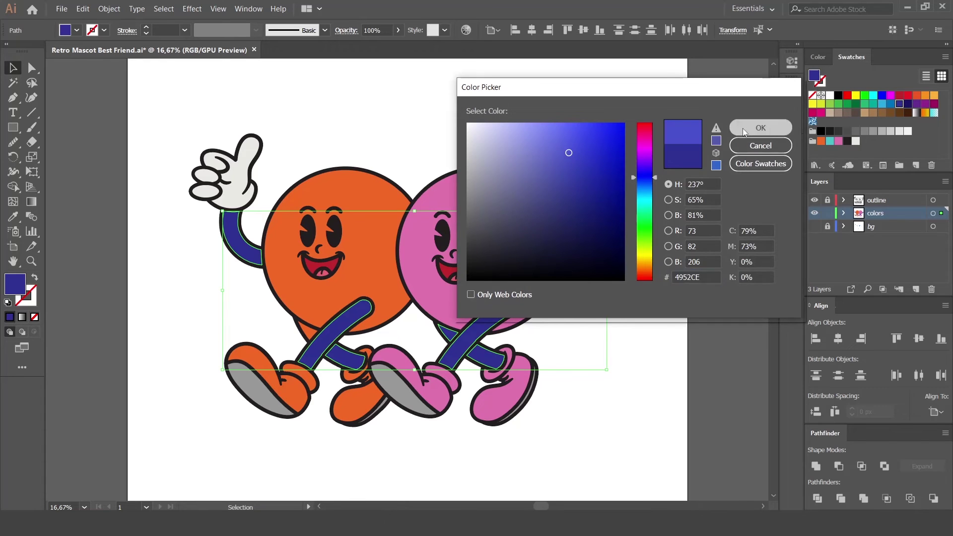
left_click(761, 127)
left_click(653, 279)
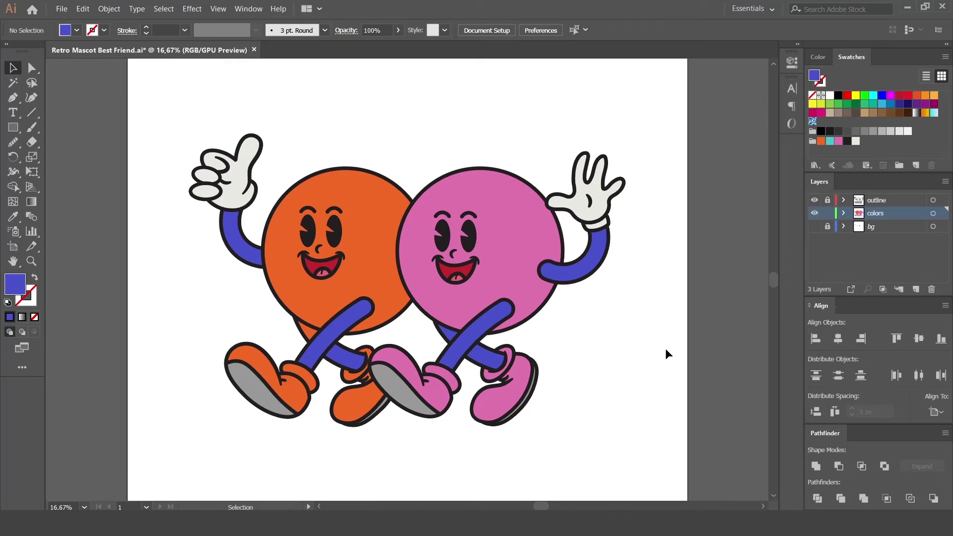
key("ctrl+minus")
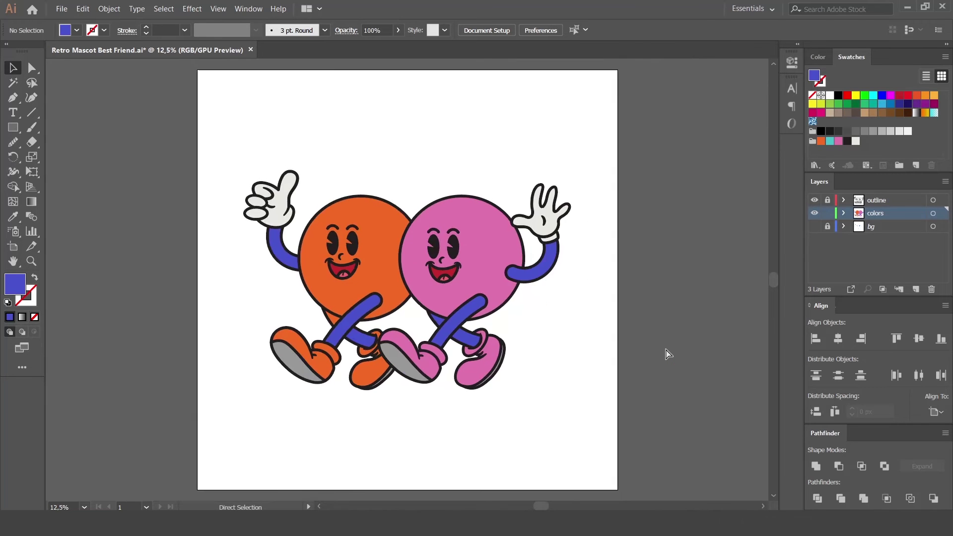
key("ctrl+minus")
key("ctrl+minus")
key("ctrl+plus")
key("ctrl+plus")
key("ctrl+plus")
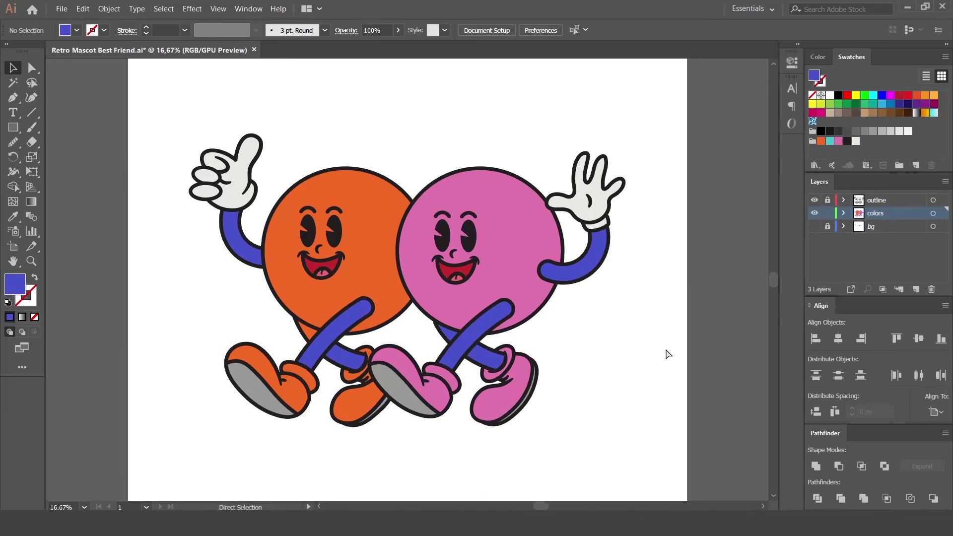
left_click(456, 272)
left_click(335, 271, "shift")
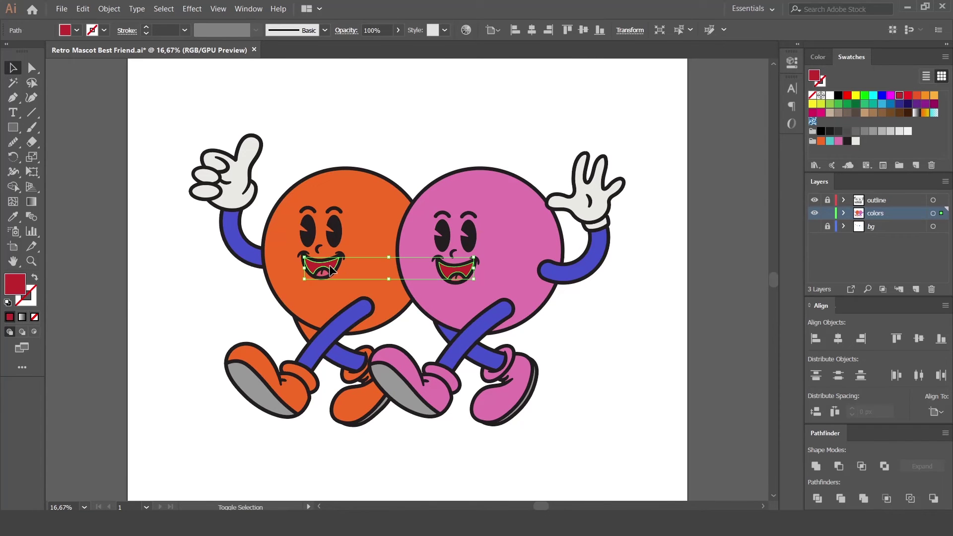
double_click(17, 290)
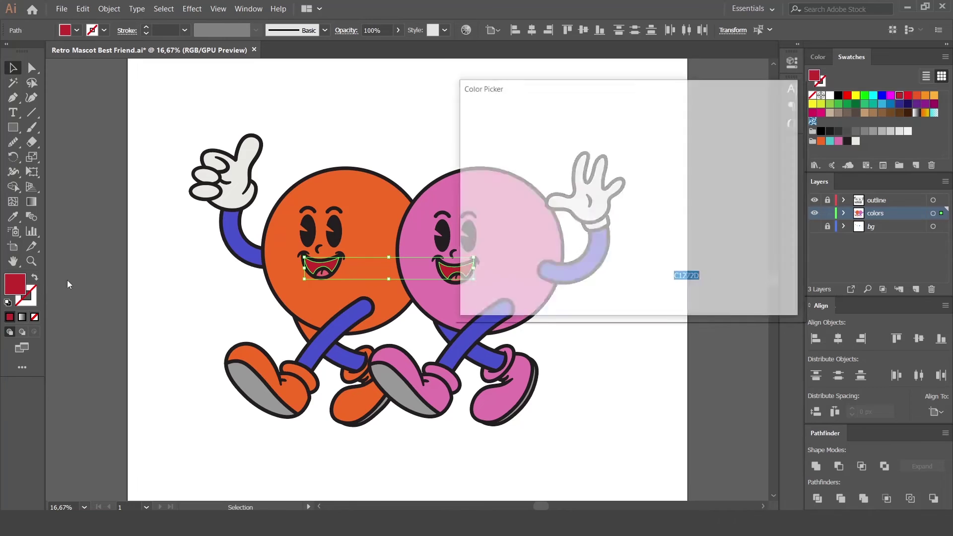
left_click_drag(598, 185, 593, 193)
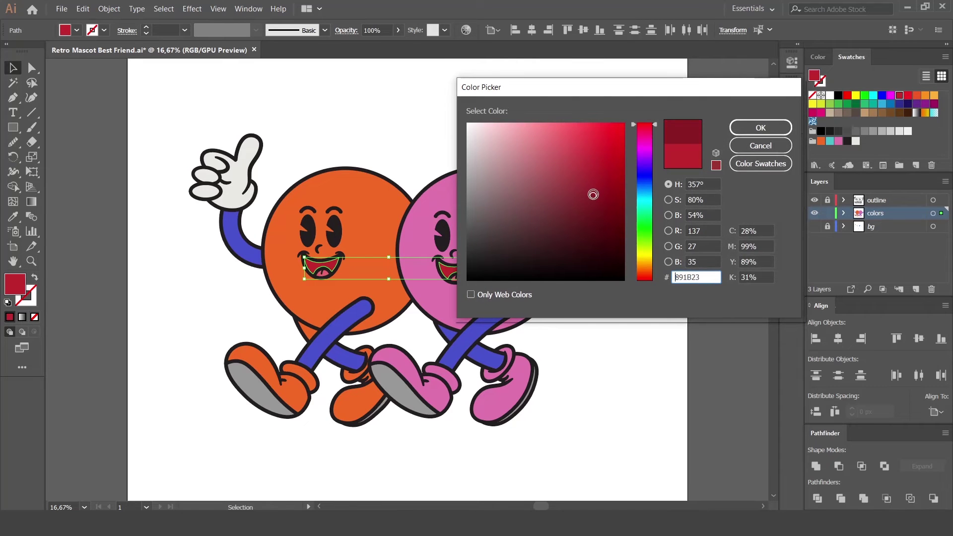
left_click(761, 128)
left_click(676, 268)
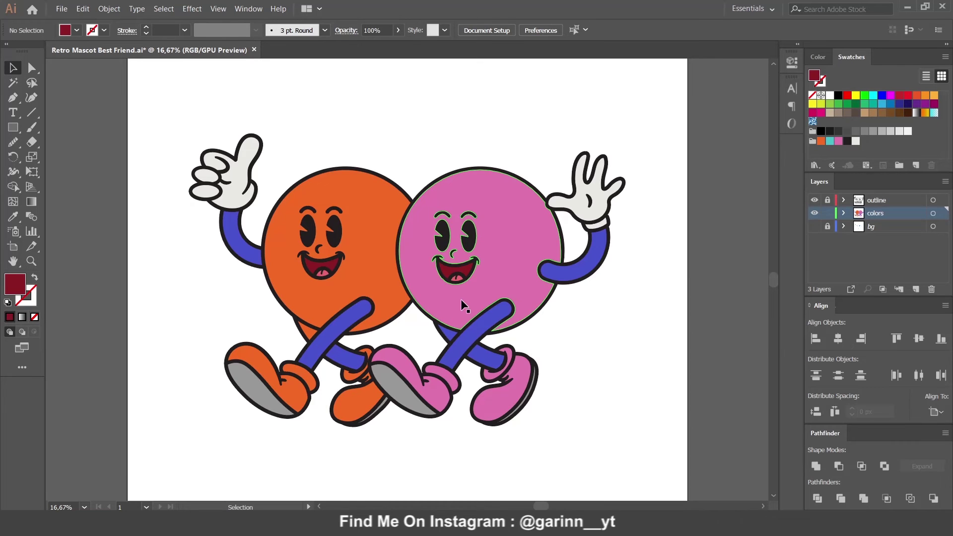
left_click(460, 277)
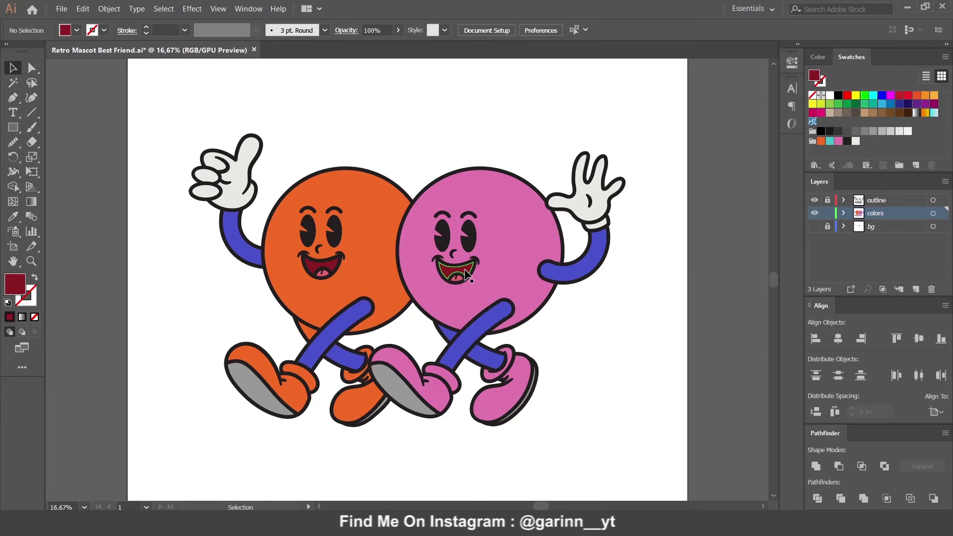
left_click(323, 268, "shift")
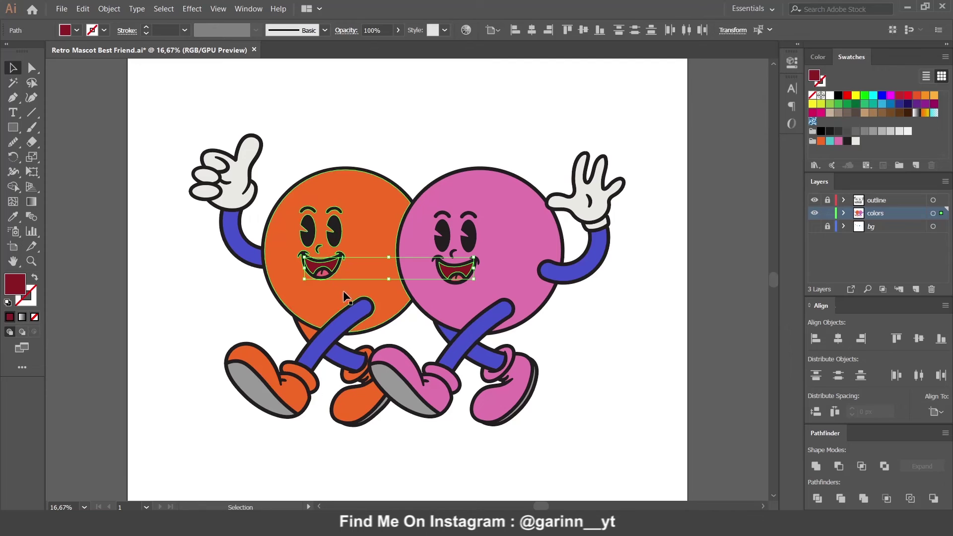
left_click(613, 341)
key("ctrl+z")
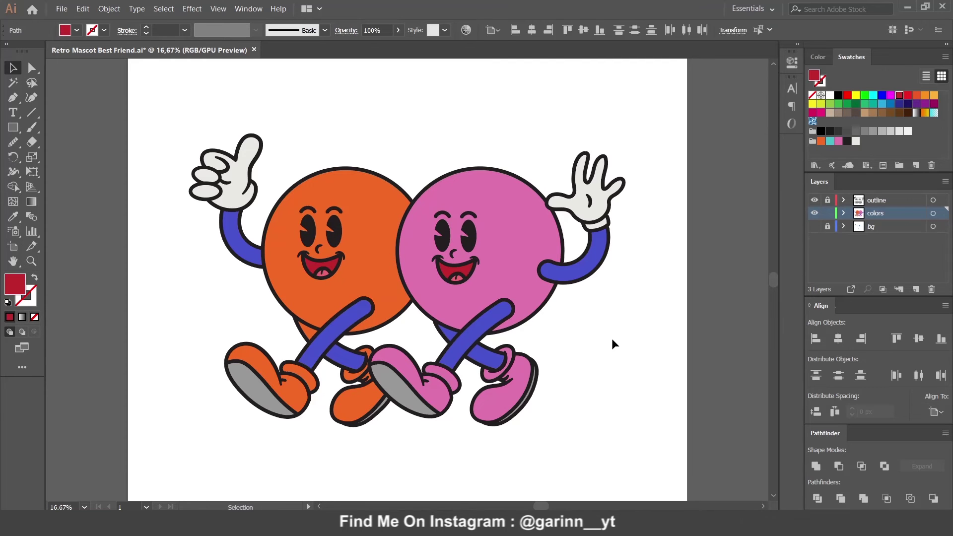
left_click(611, 338)
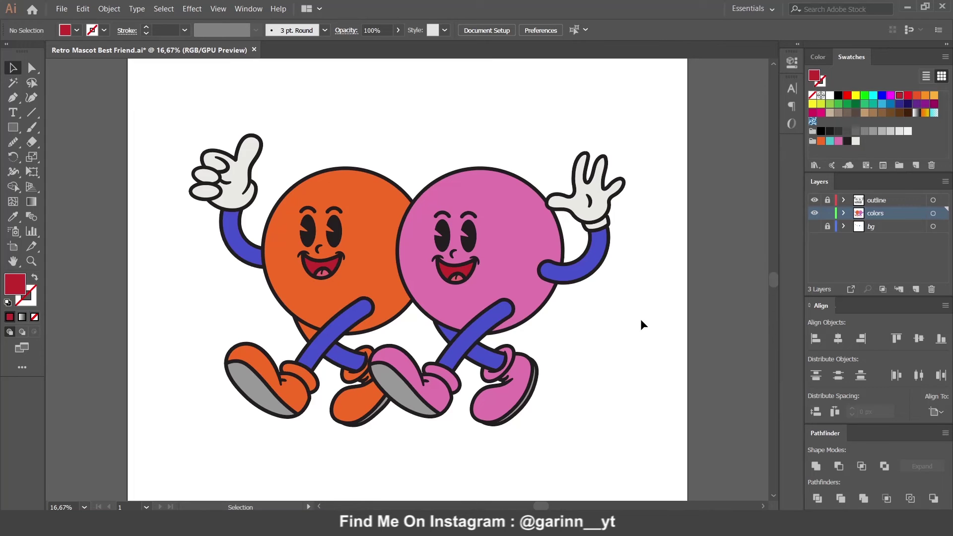
left_click(828, 200)
Step: Move both characters' eyes onto the colors layer and lock the outline layer
left_click(473, 239)
left_click(441, 236, "shift")
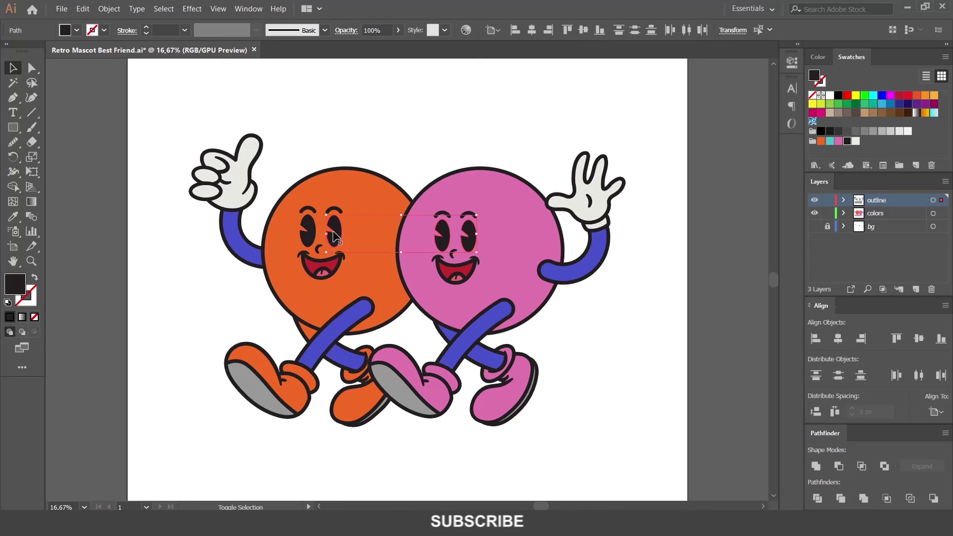
left_click(312, 231, "shift")
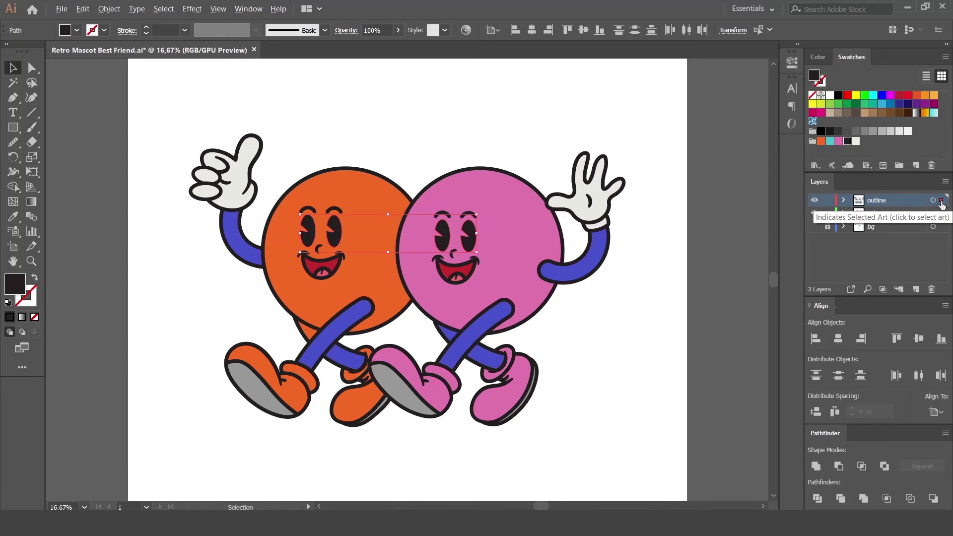
left_click_drag(942, 201, 942, 213)
left_click(827, 200)
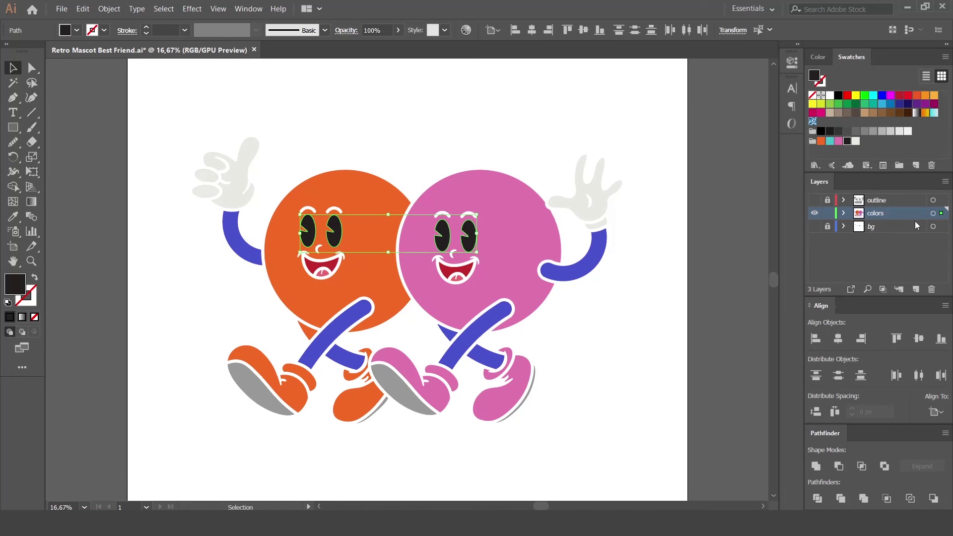
Step: Check the artwork in outline view, then test a light grey fill on all eyes
left_click(759, 241)
left_click(815, 213, "ctrl")
left_click(815, 213)
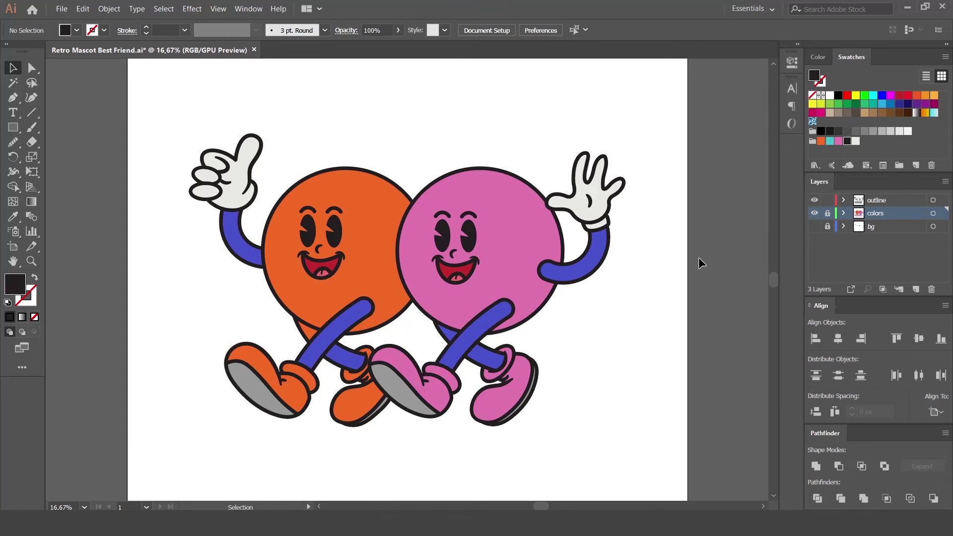
left_click(462, 241)
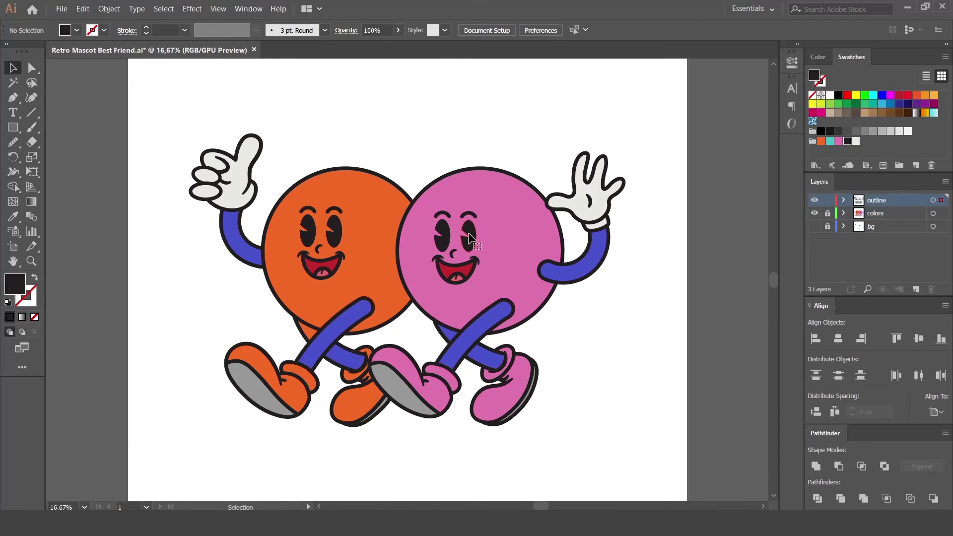
left_click(455, 241, "shift")
left_click(336, 238, "shift")
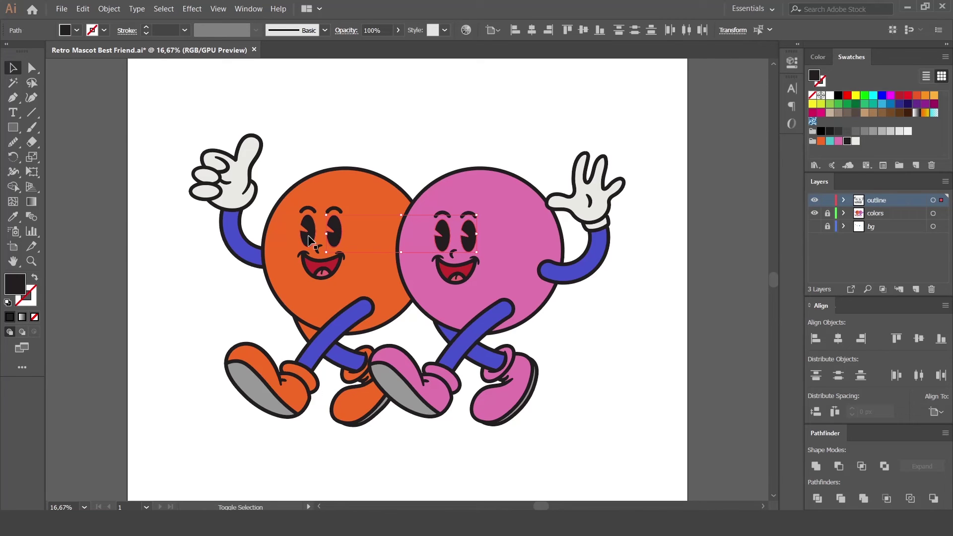
left_click(856, 141)
left_click(738, 238)
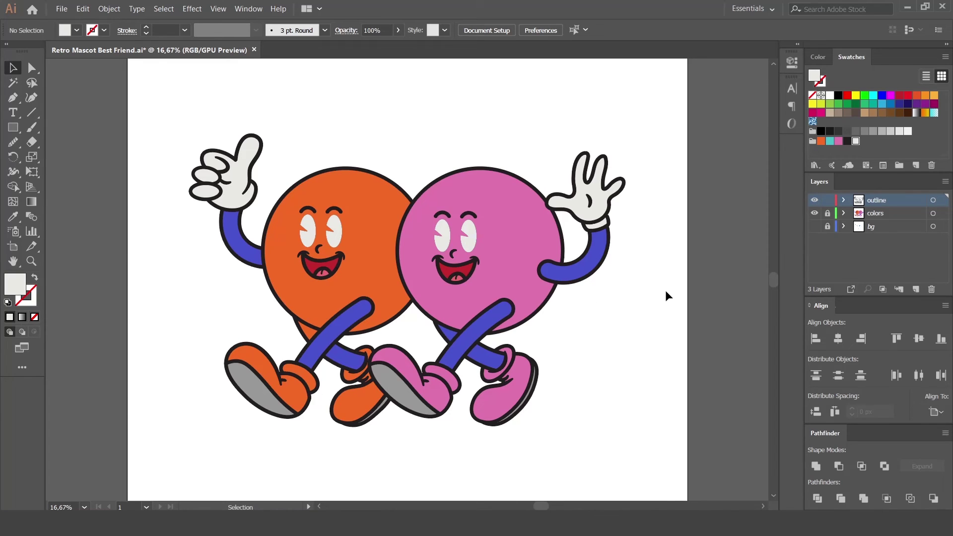
Step: Undo the light grey eye fill, restoring solid dark eyes
key("a")
key("ctrl+minus")
key("ctrl+minus")
key("ctrl+plus")
key("ctrl+plus")
key("ctrl+z")
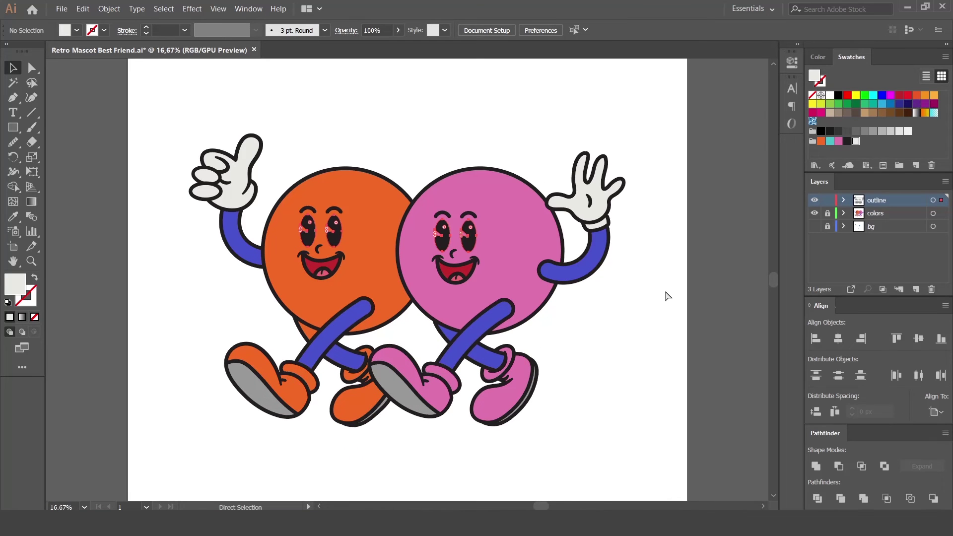
key("v")
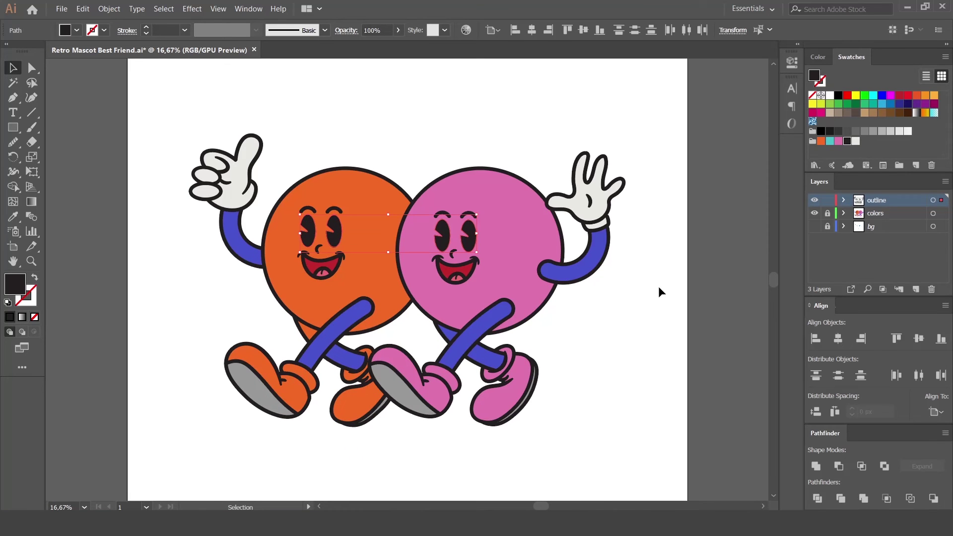
key("ctrl+z")
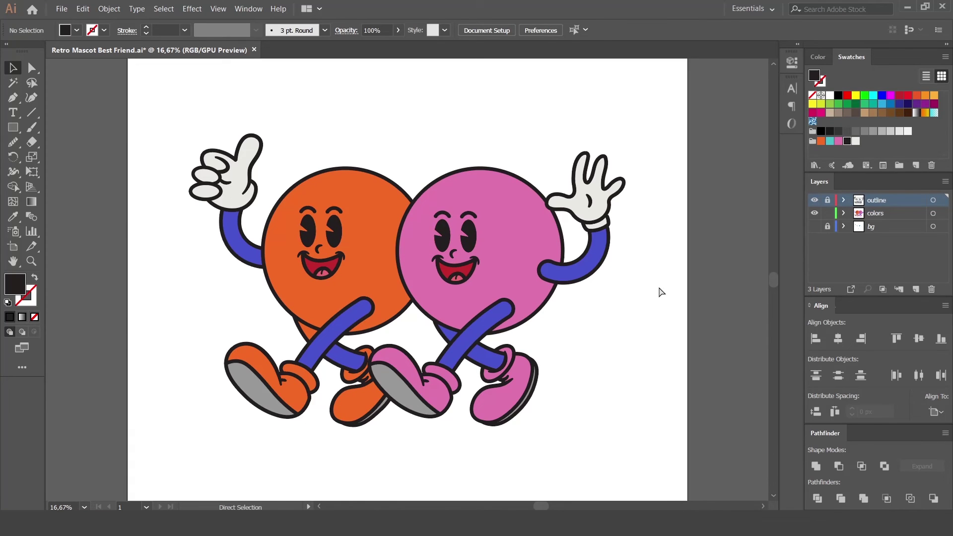
left_click(464, 243)
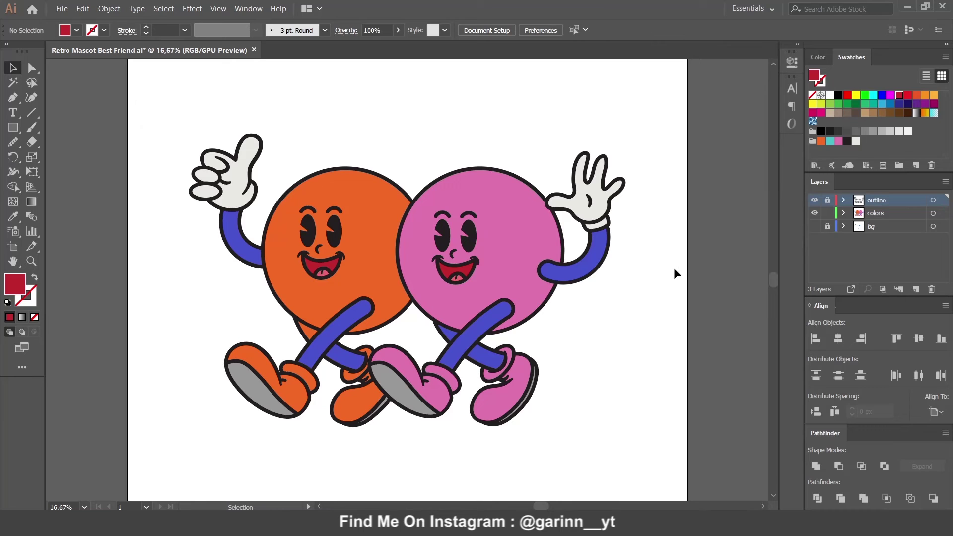
key("ctrl+minus")
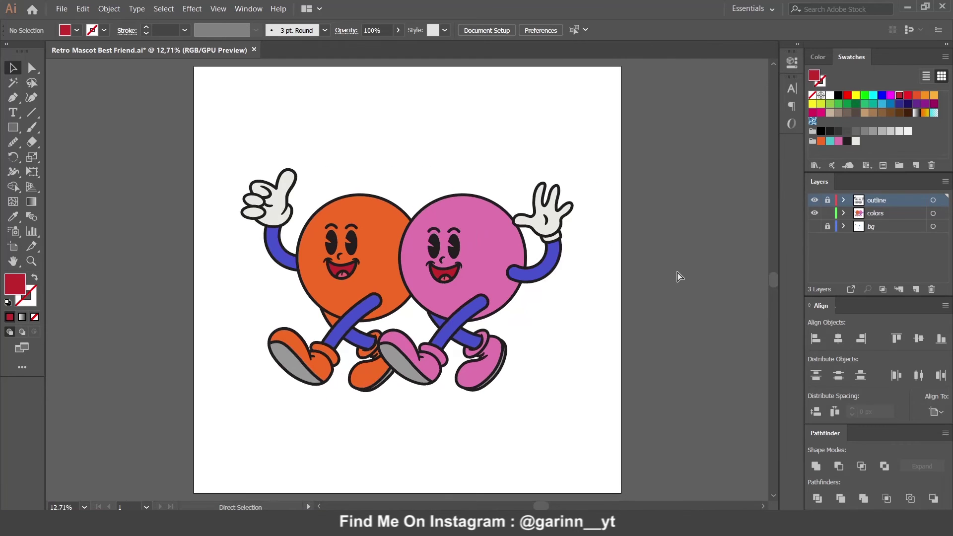
left_click(13, 128)
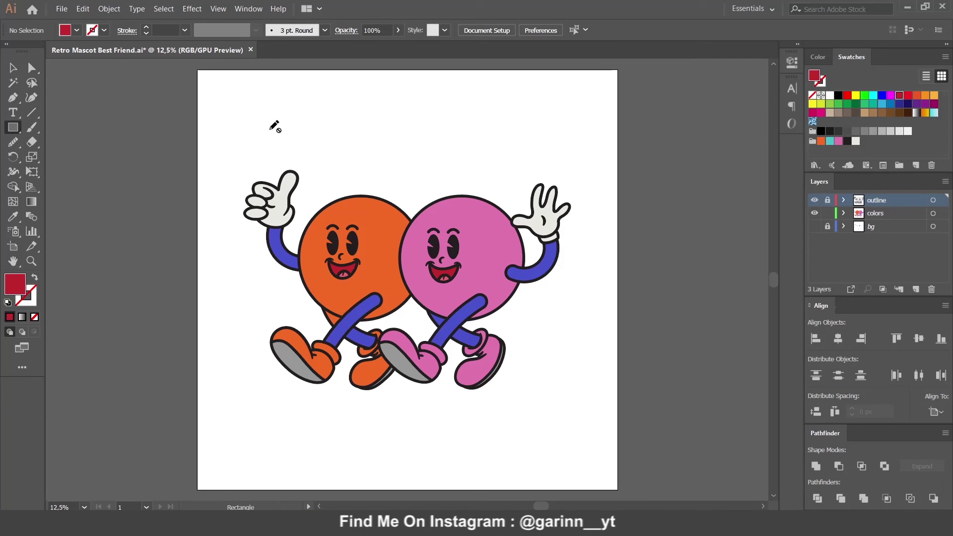
key("v")
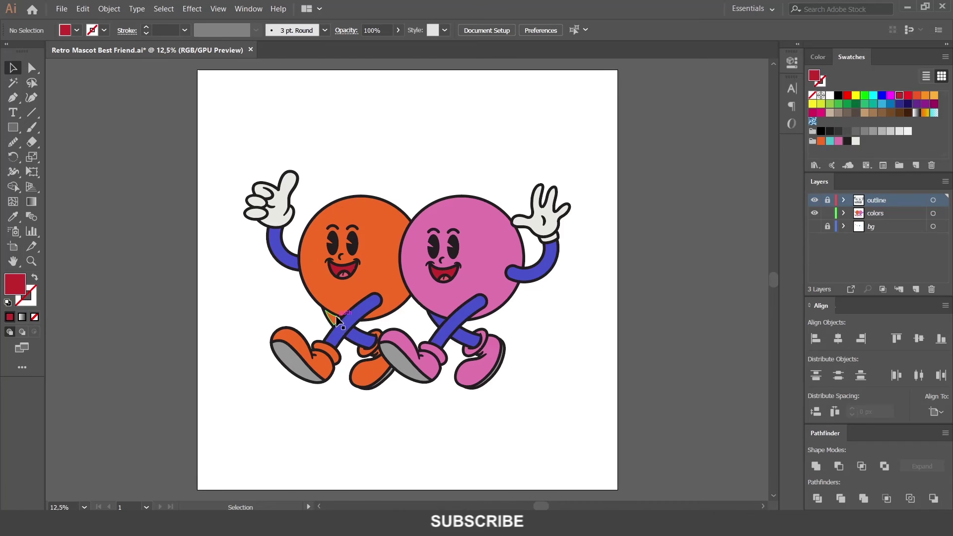
left_click(333, 320)
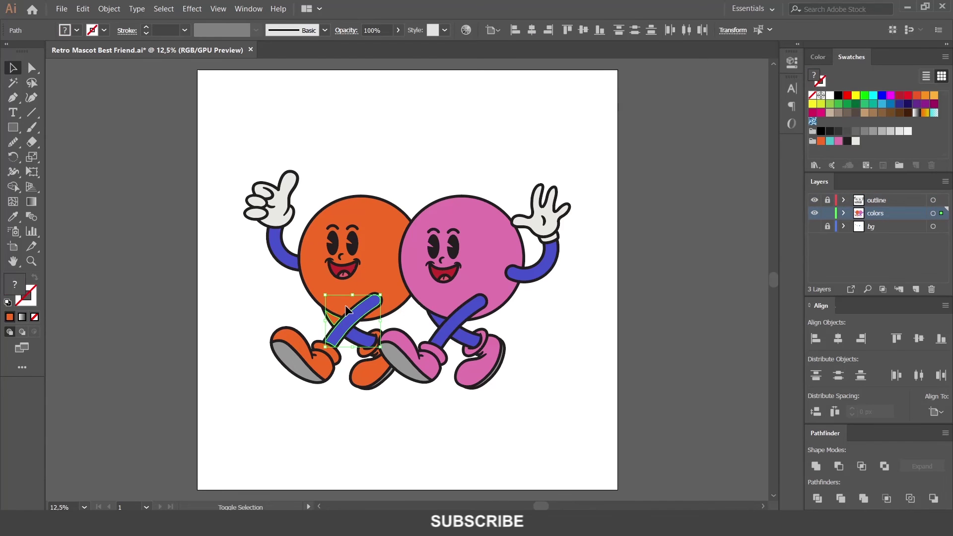
Step: Select the orange mascot's arm and the pink mascot's leg and arm, trial a dark grey fill, then undo
left_click(283, 251, "shift")
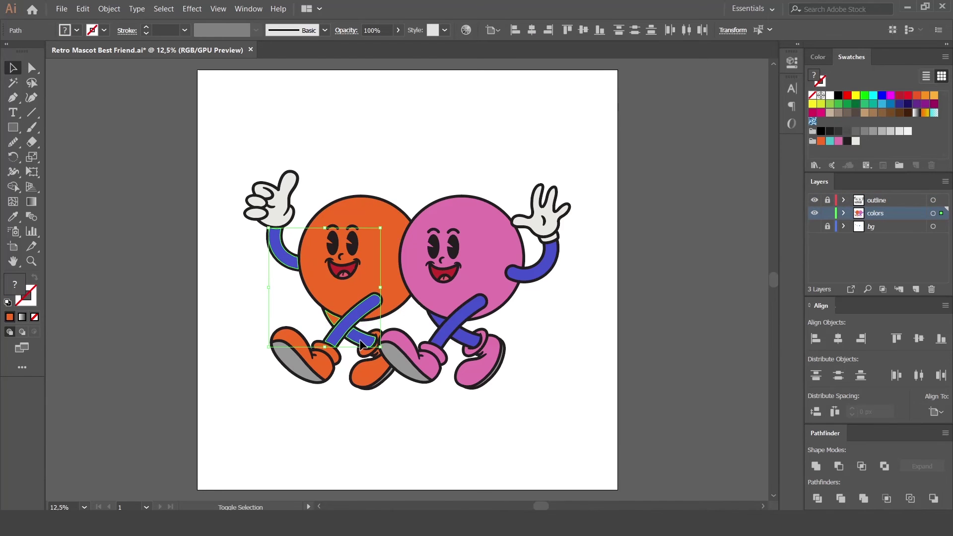
left_click(448, 330, "shift")
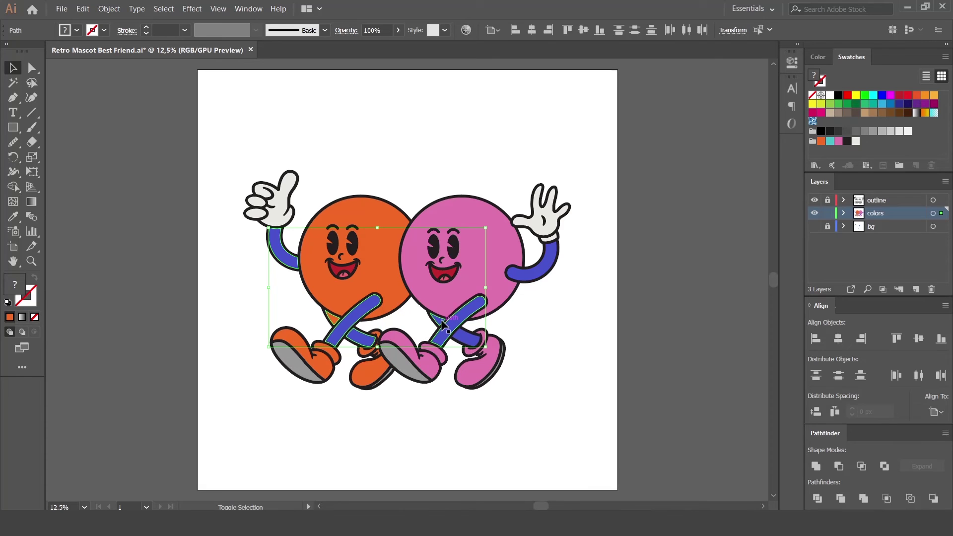
left_click(540, 279, "shift")
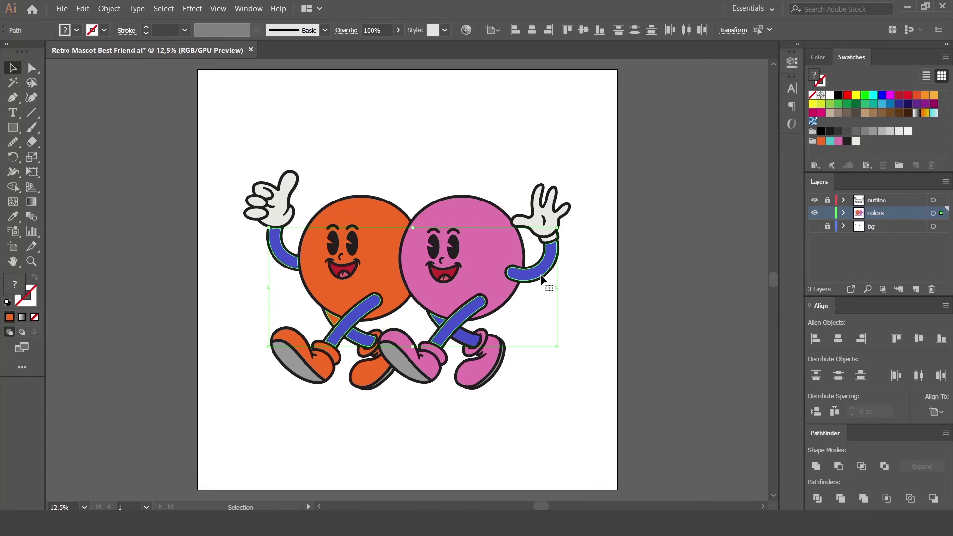
left_click(847, 131)
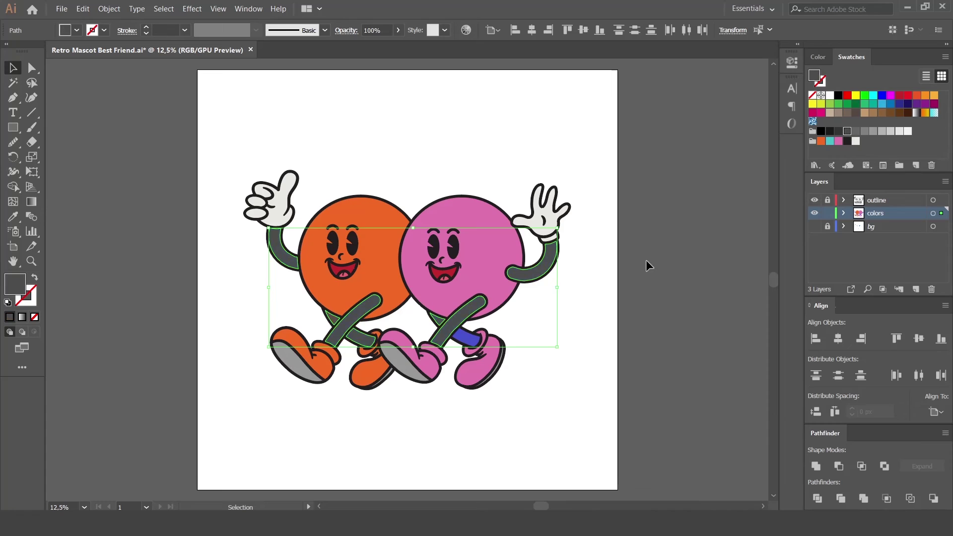
left_click(648, 265)
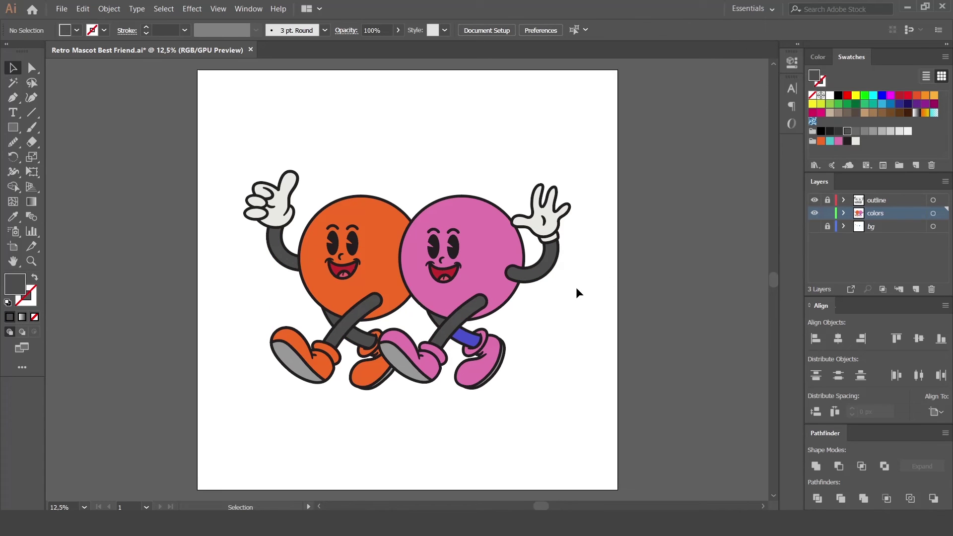
key("ctrl+z")
key("ctrl+z")
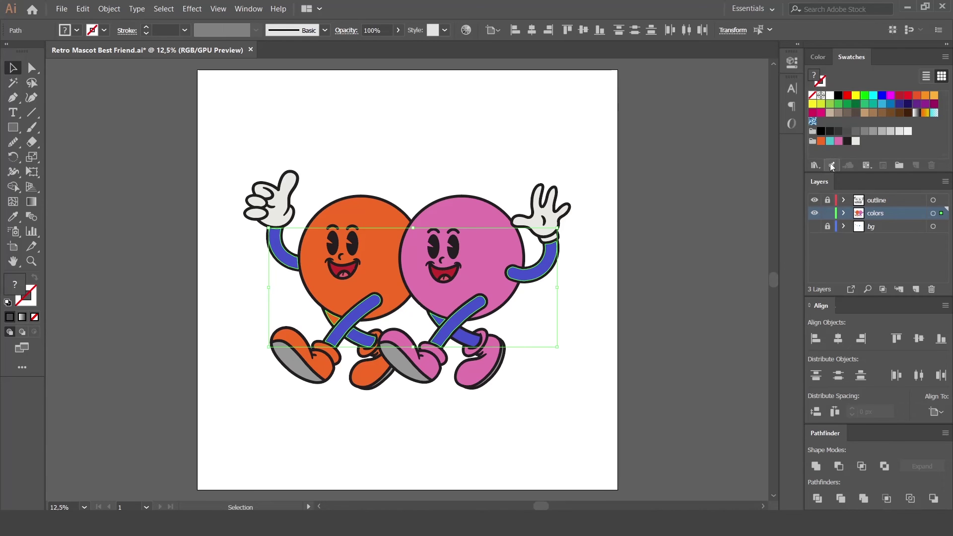
Step: Try black and then near-black fills on the selected limbs, undoing each
left_click(831, 132)
left_click(665, 288)
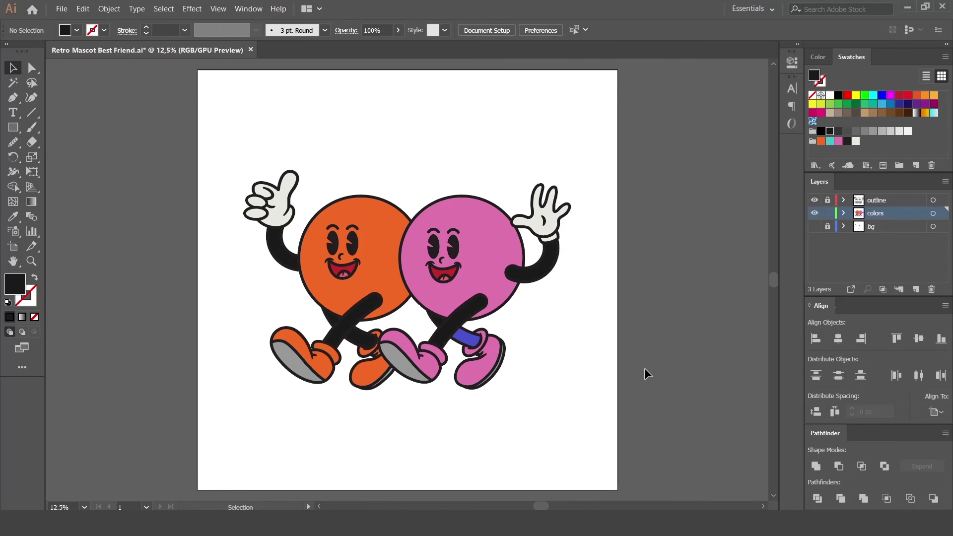
key("ctrl+z")
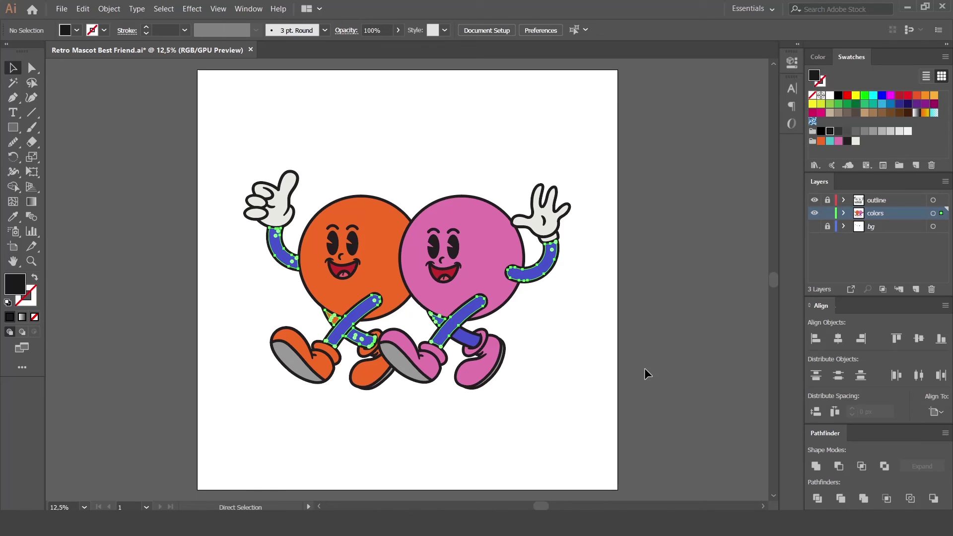
left_click(847, 141)
left_click(690, 274)
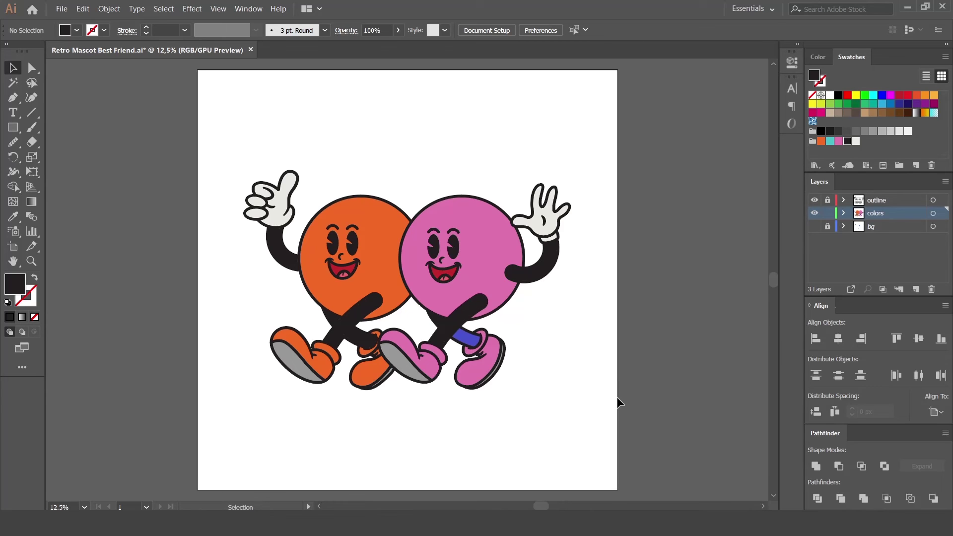
key("ctrl+minus")
key("ctrl+minus")
key("ctrl+minus")
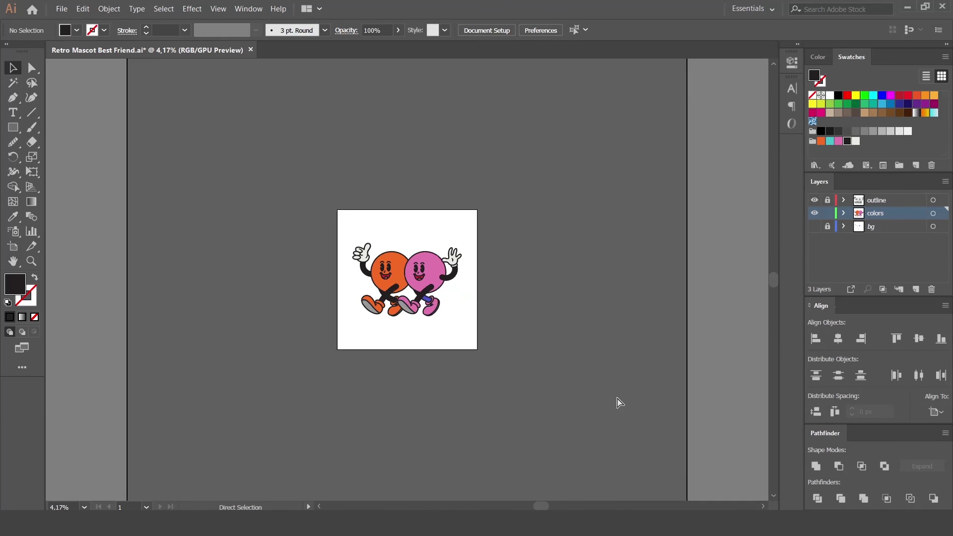
key("ctrl+plus")
key("ctrl+plus")
key("ctrl+plus")
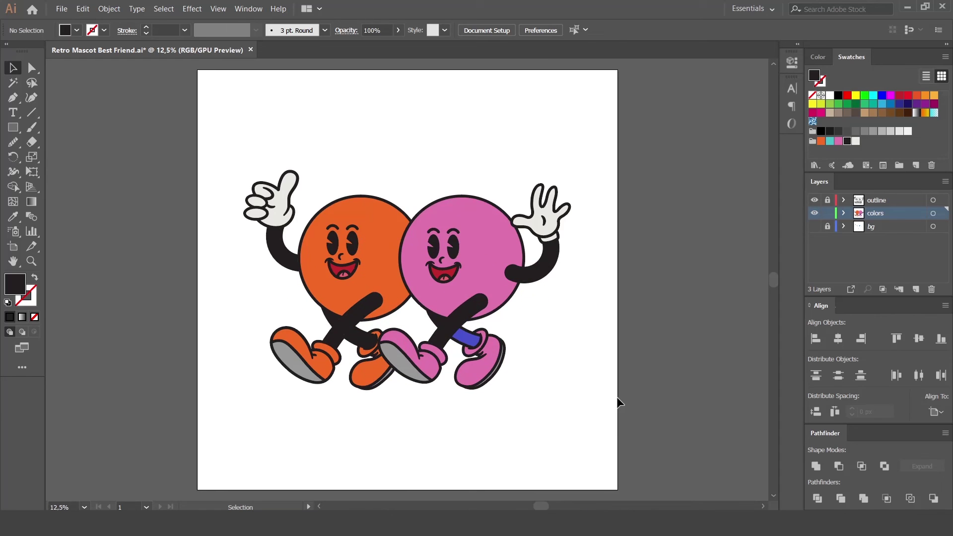
key("ctrl+z")
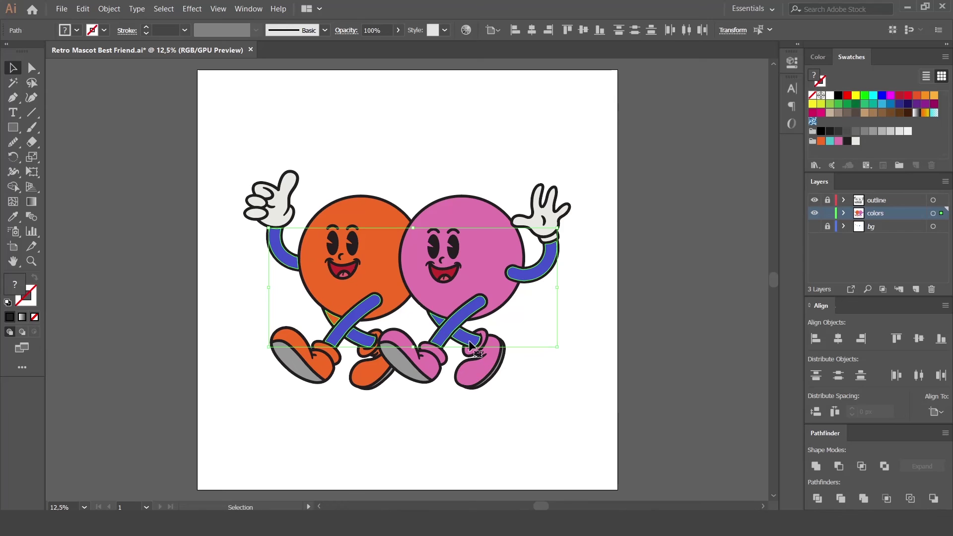
left_click(665, 273)
Step: Fill the pink mascot's blue arm, both legs and shoe sole with dark grey
left_click(542, 276)
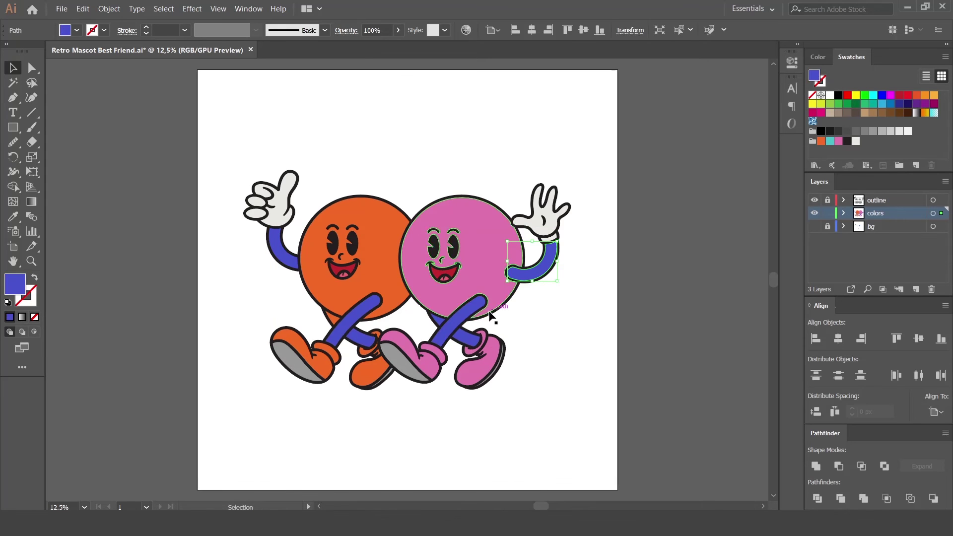
left_click(467, 332, "shift")
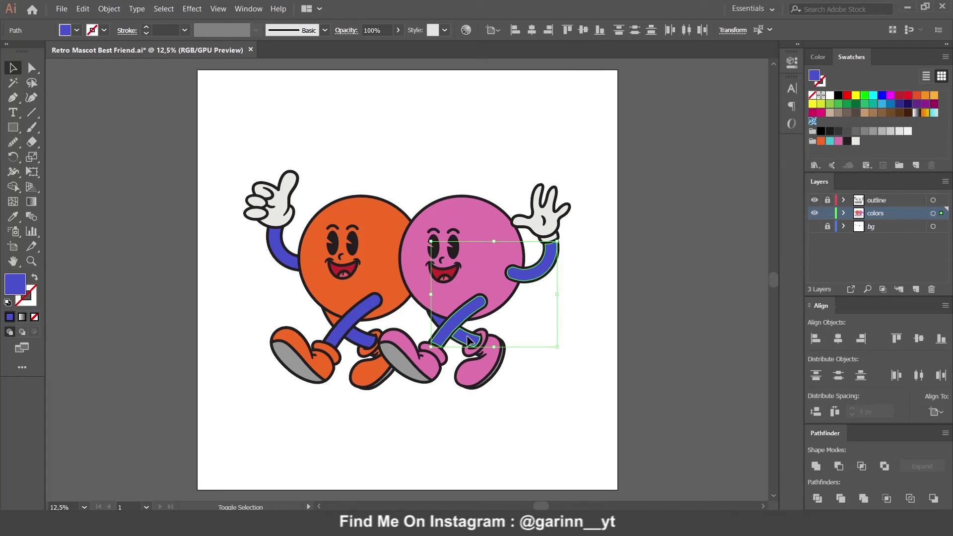
left_click(442, 324, "shift")
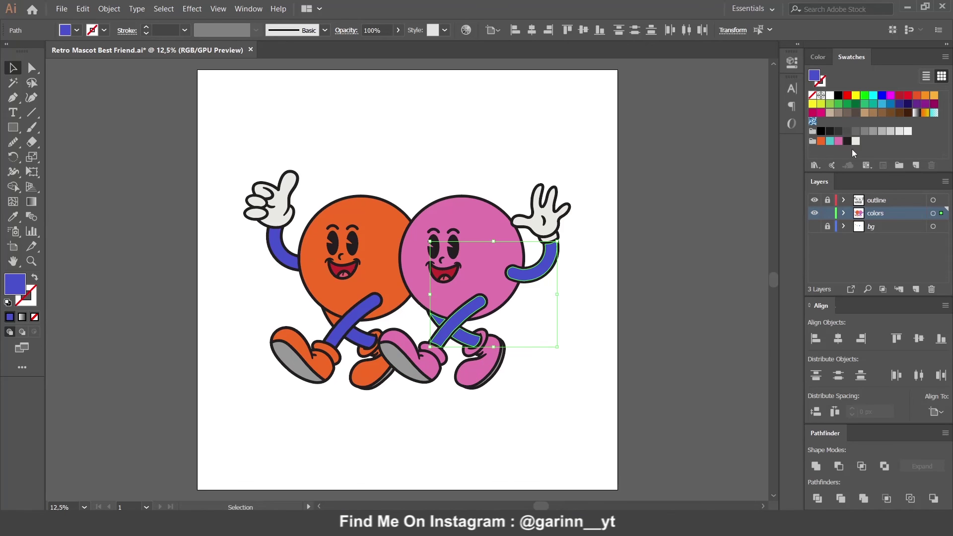
left_click(839, 131)
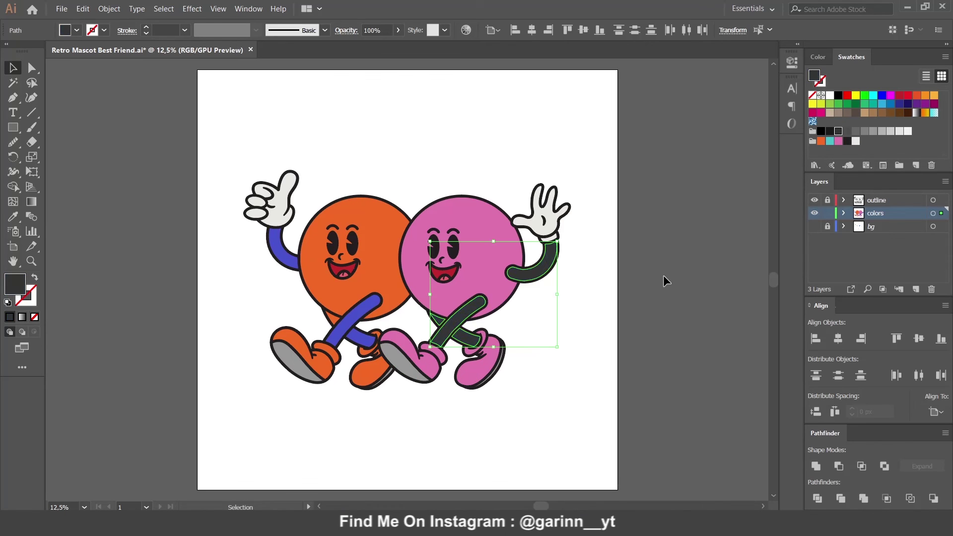
left_click(614, 342)
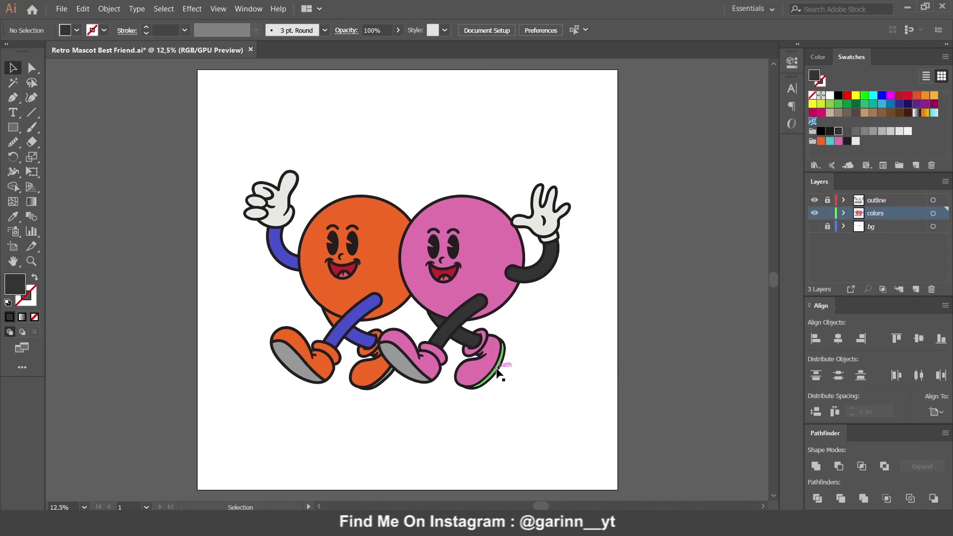
left_click(498, 372)
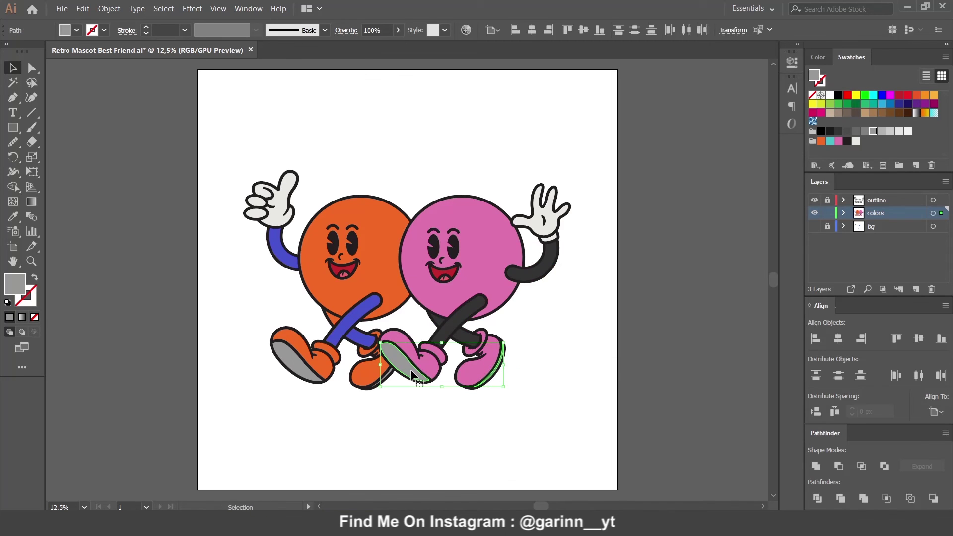
left_click(847, 132)
left_click(655, 356)
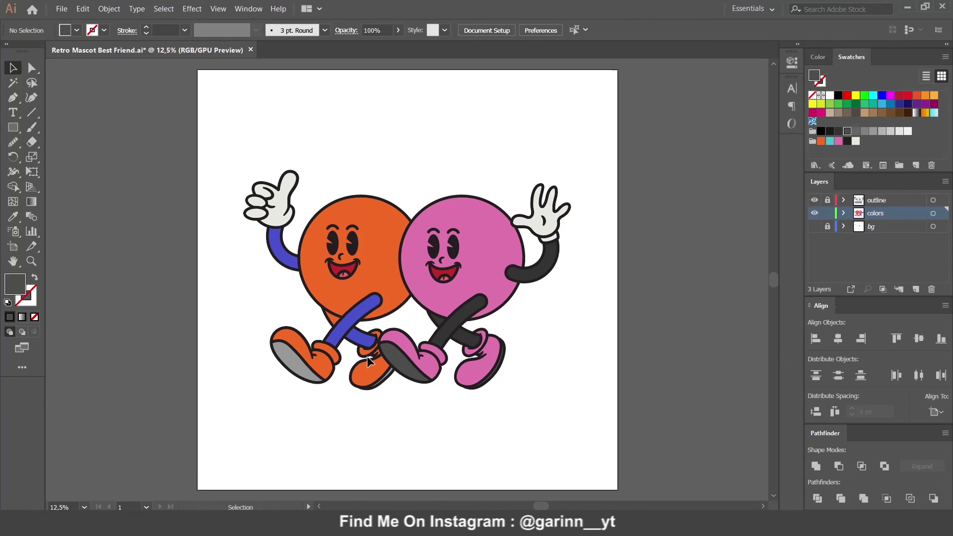
Step: Eyedrop the dark grey limb colour onto the orange mascot's two legs and arm
left_click(342, 336)
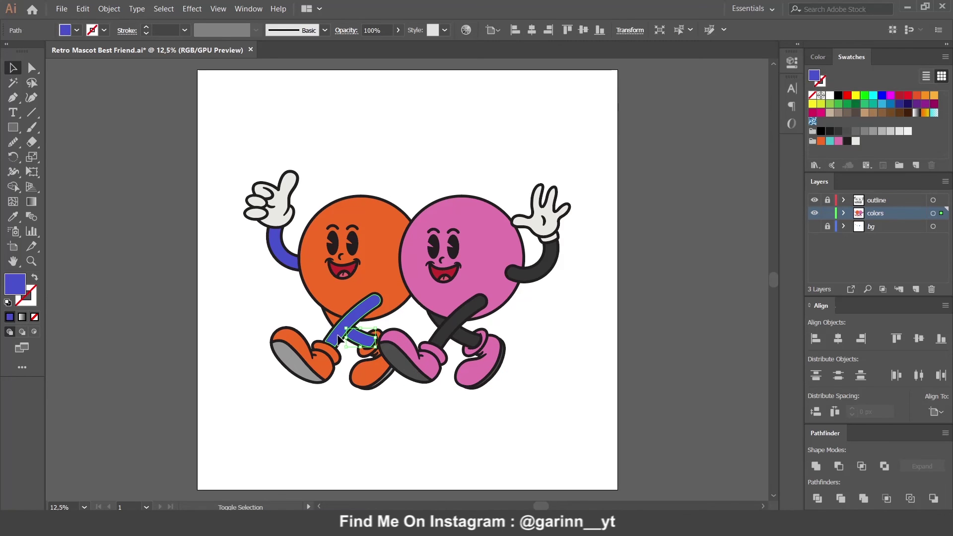
left_click(338, 340, "shift")
left_click(281, 255, "shift")
key("i")
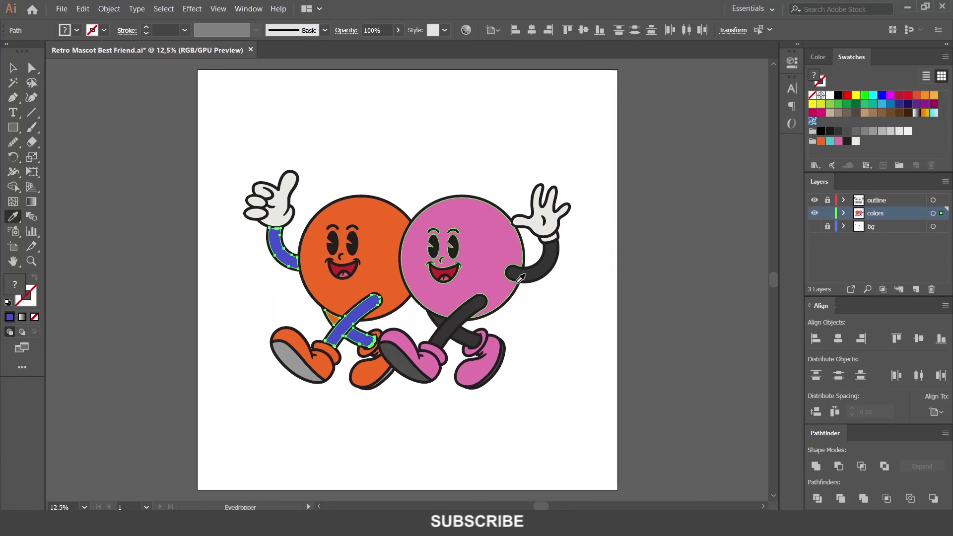
left_click(518, 281)
key("v")
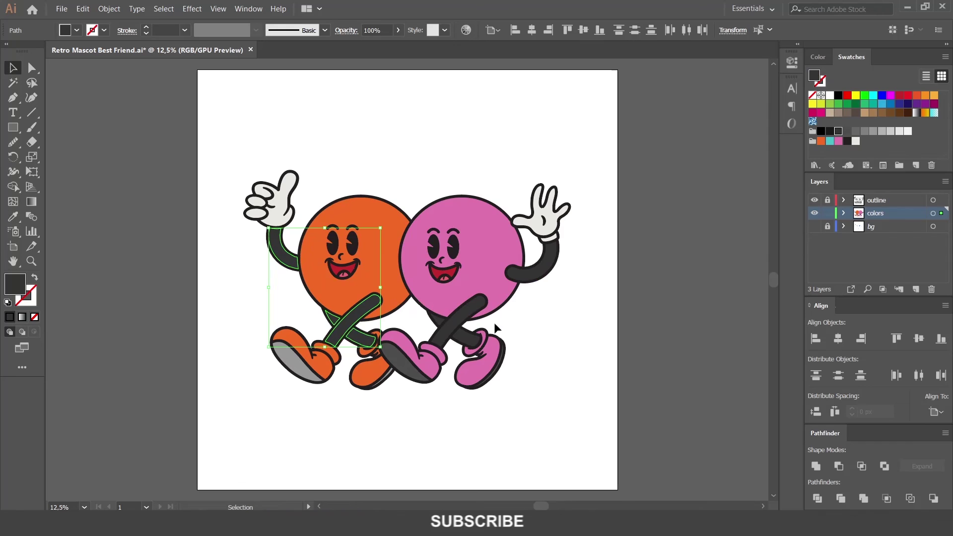
Step: Eyedrop the dark grey sole colour onto both of the orange mascot's shoe soles
left_click(387, 377)
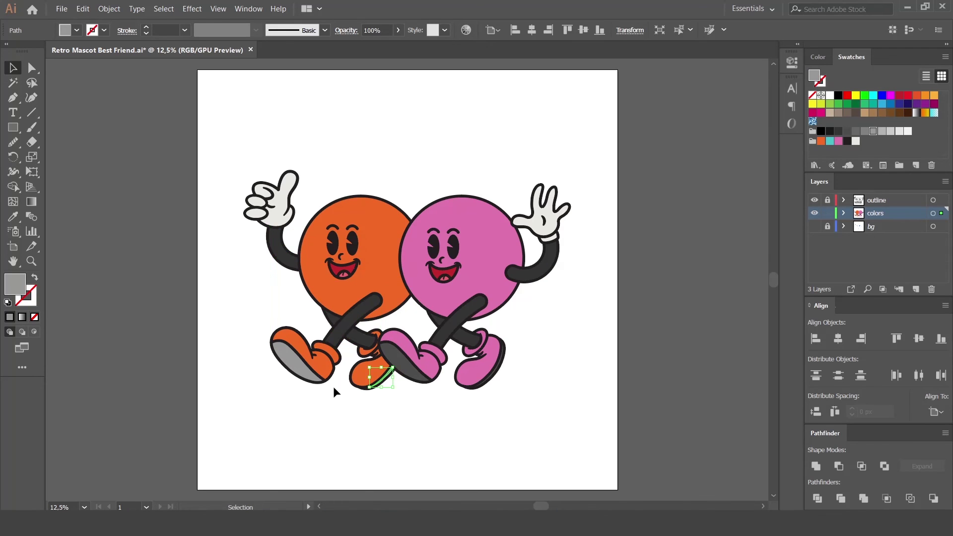
left_click(309, 366, "shift")
key("i")
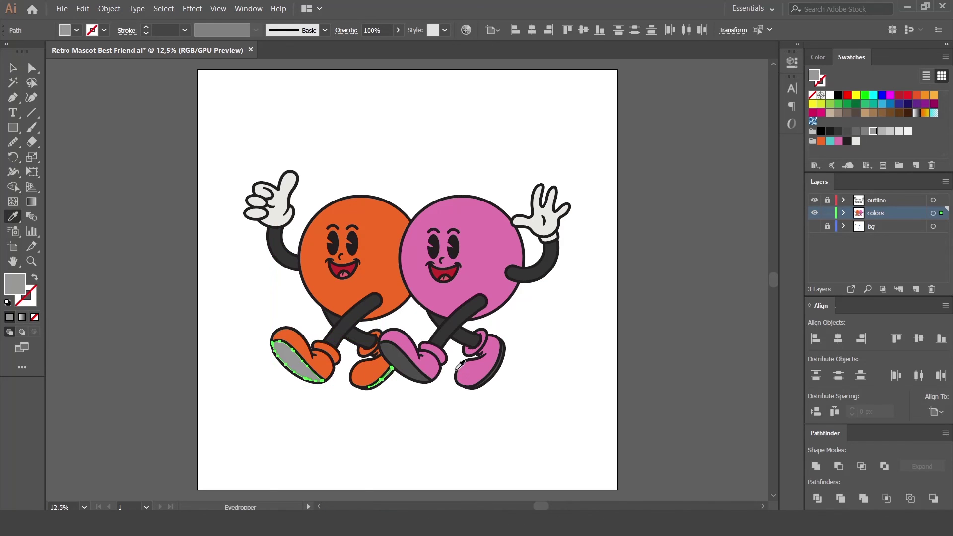
left_click(413, 368)
key("v")
left_click(412, 435)
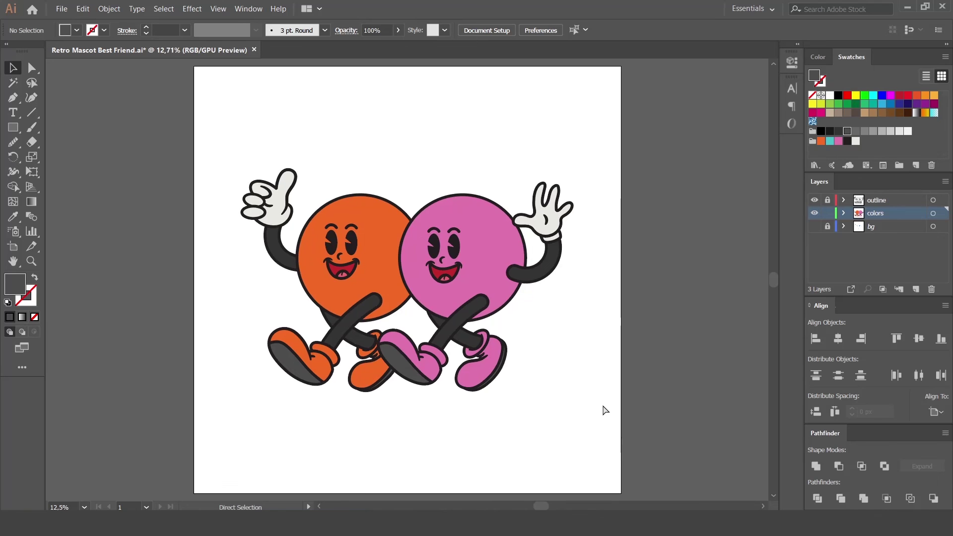
key("ctrl+minus")
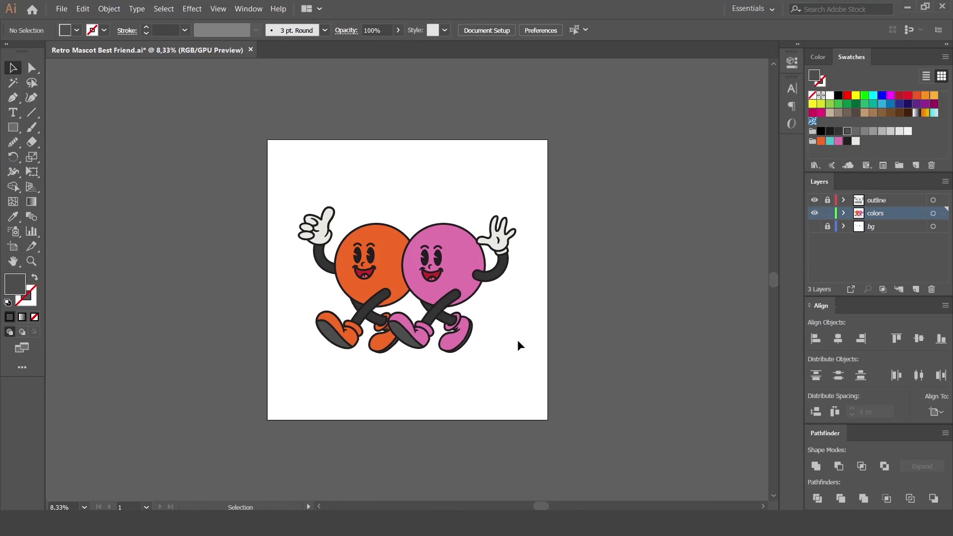
Step: Fill the orange mascot's round body, front foot, back-foot piece and left shoe with the teal swatch
key("ctrl+equal")
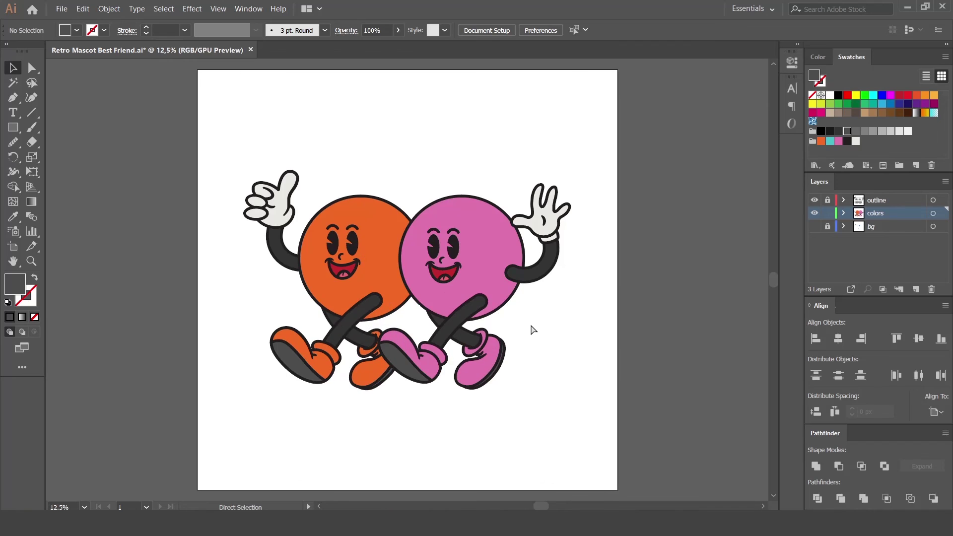
left_click(385, 278)
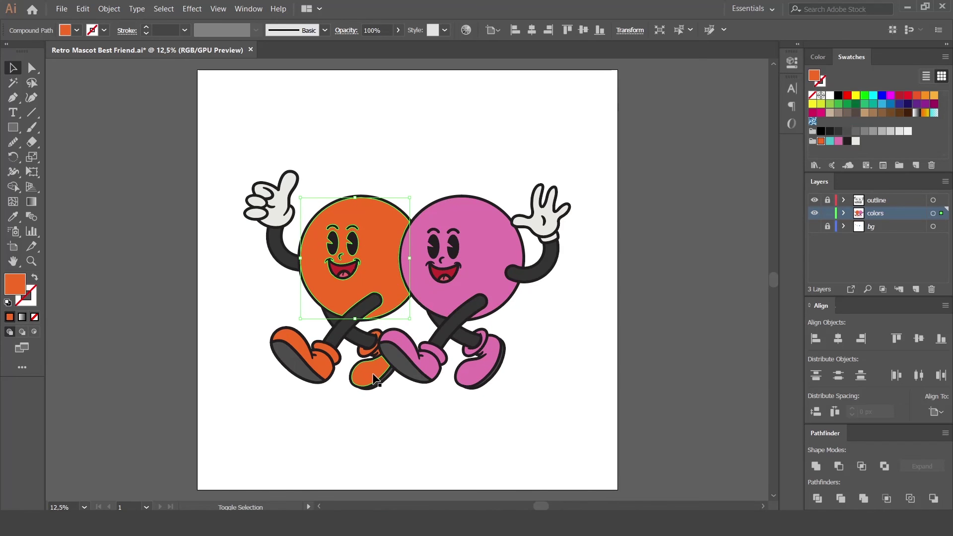
left_click(373, 378, "shift")
left_click(364, 356, "shift")
left_click(313, 355, "shift")
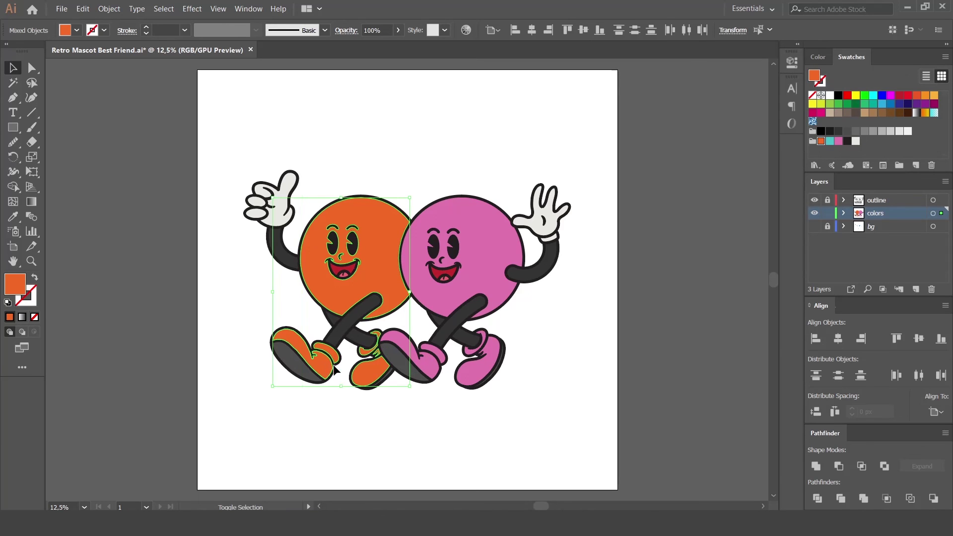
left_click(830, 141)
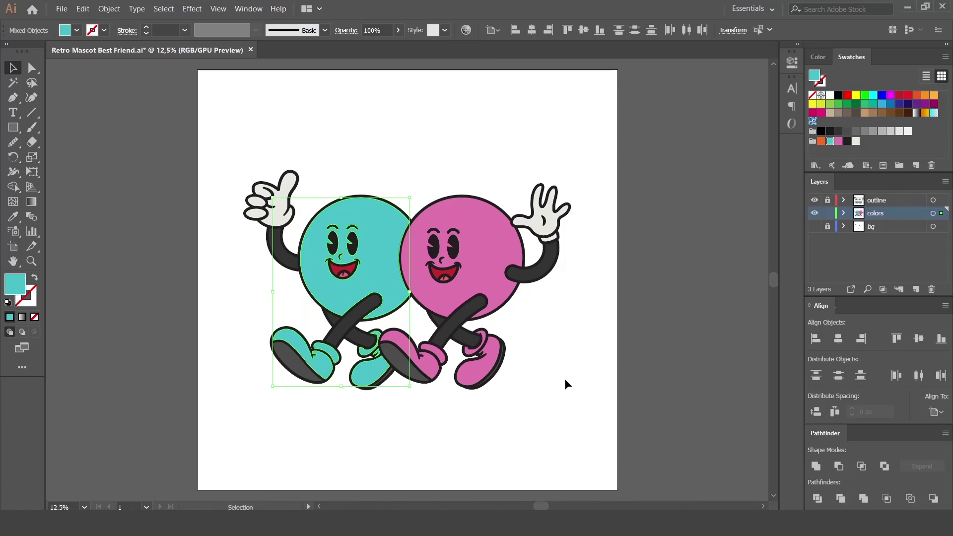
left_click(569, 429)
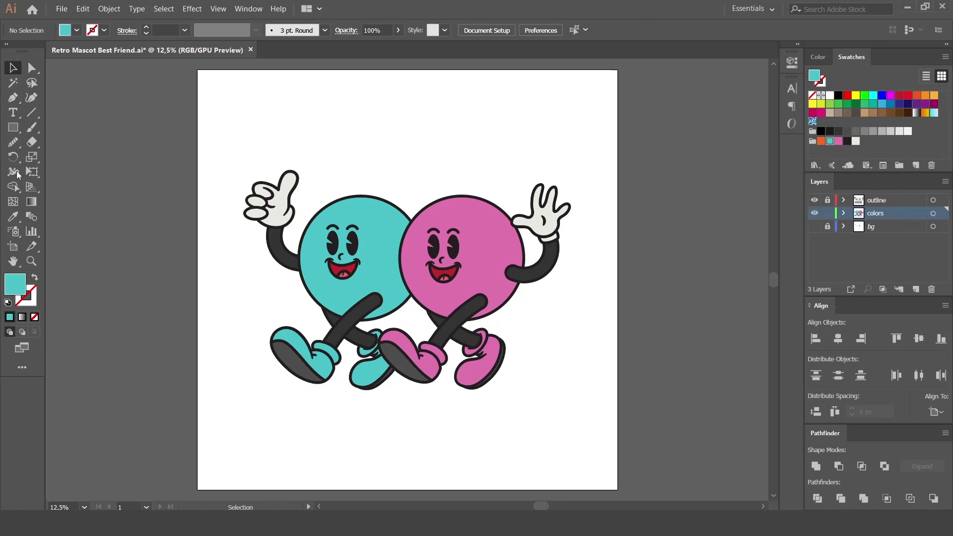
Step: Draw a 4100 × 4100 px square rectangle on the canvas
left_click(13, 127)
left_click(271, 114)
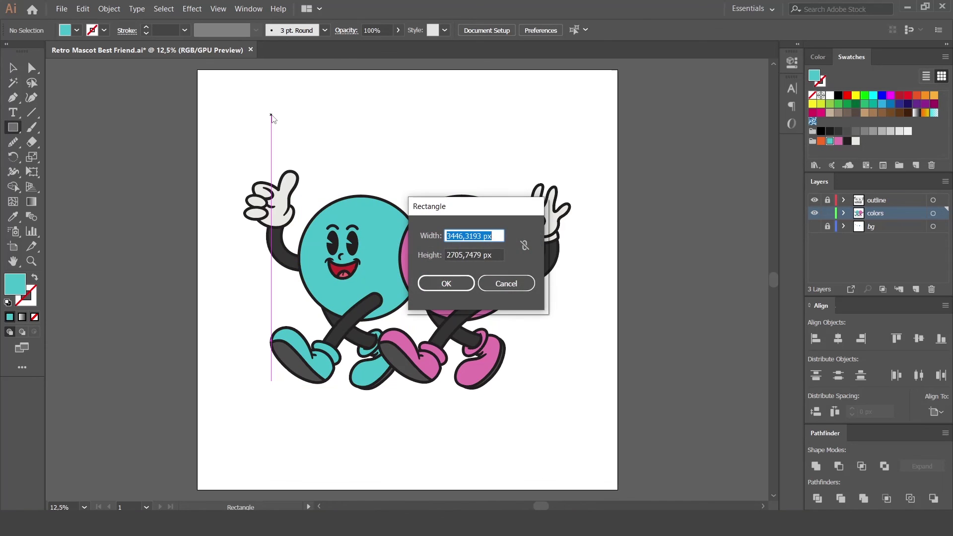
type("4100")
key("Tab")
type("4")
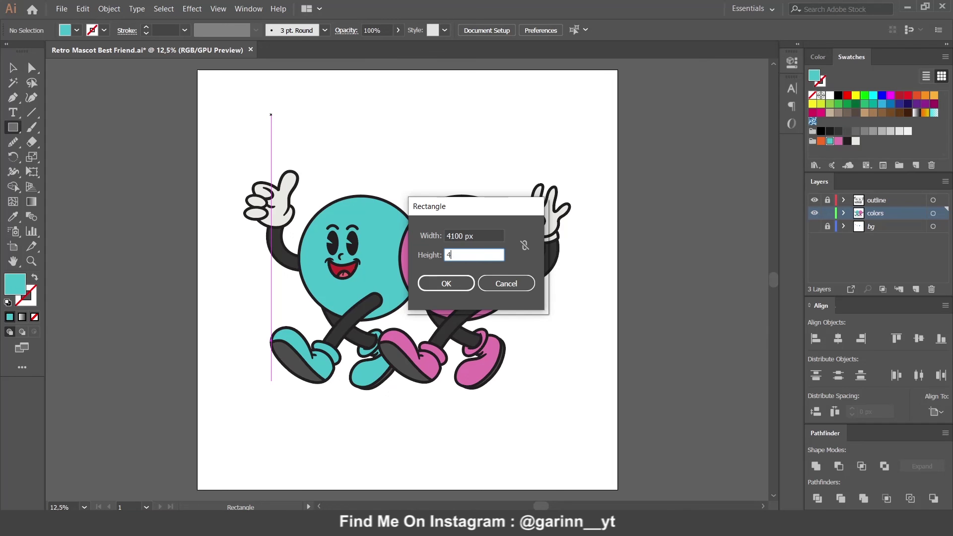
key("Return")
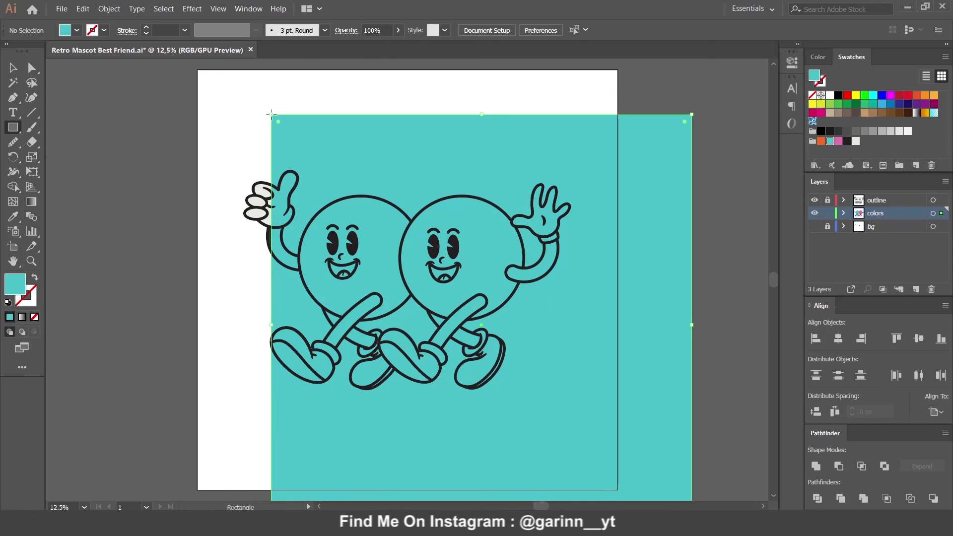
key("v")
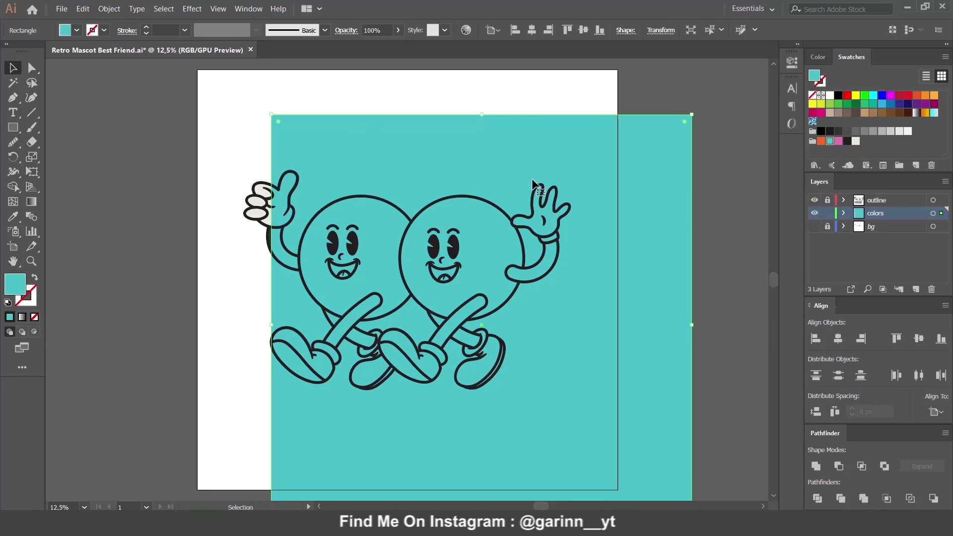
Step: Centre the square on the artboard, send it behind the mascots, and fill it orange
left_click(583, 30)
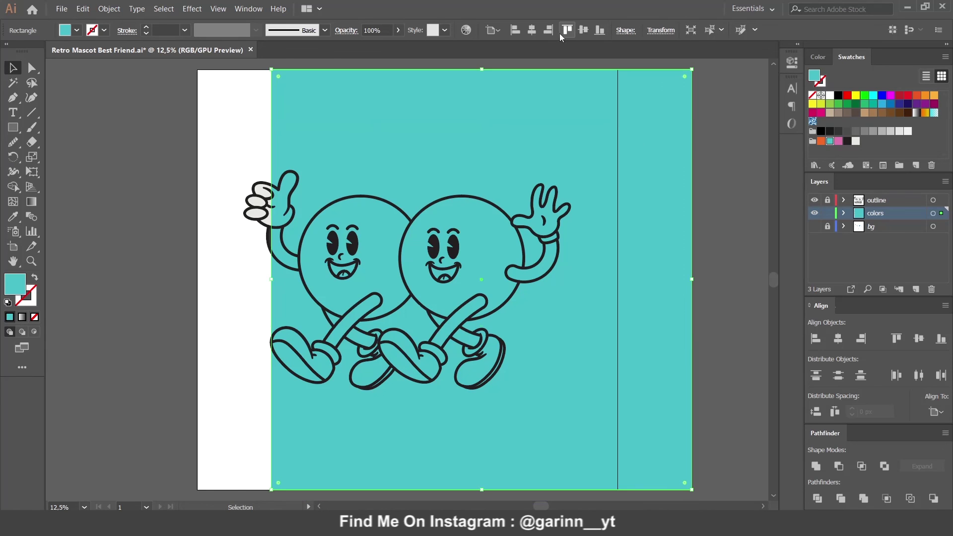
left_click(532, 30)
right_click(504, 114)
mouse_move(489, 267)
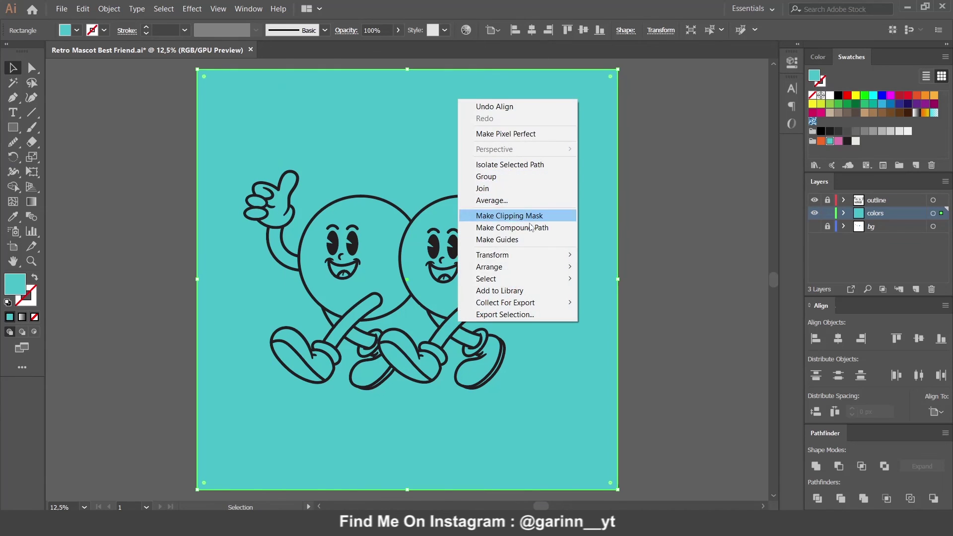
left_click(595, 303)
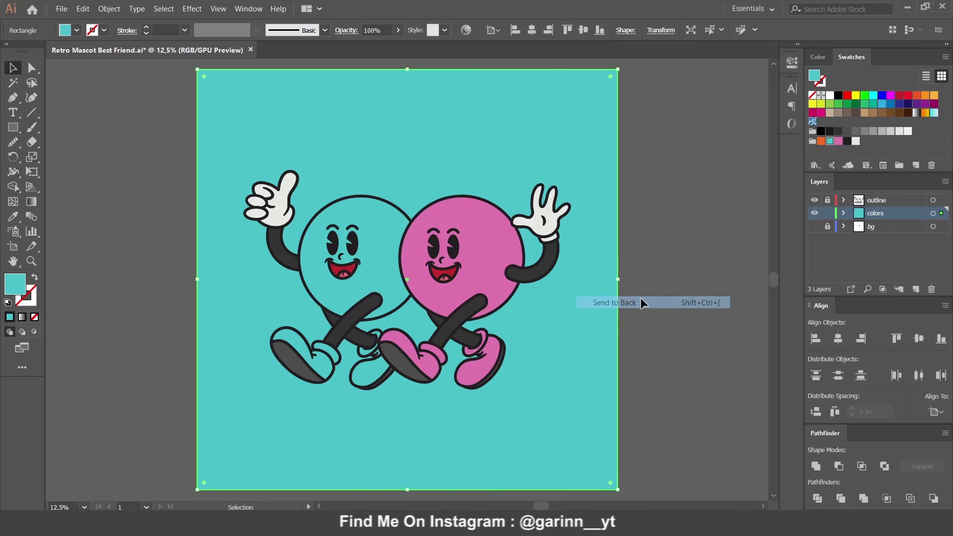
left_click(822, 141)
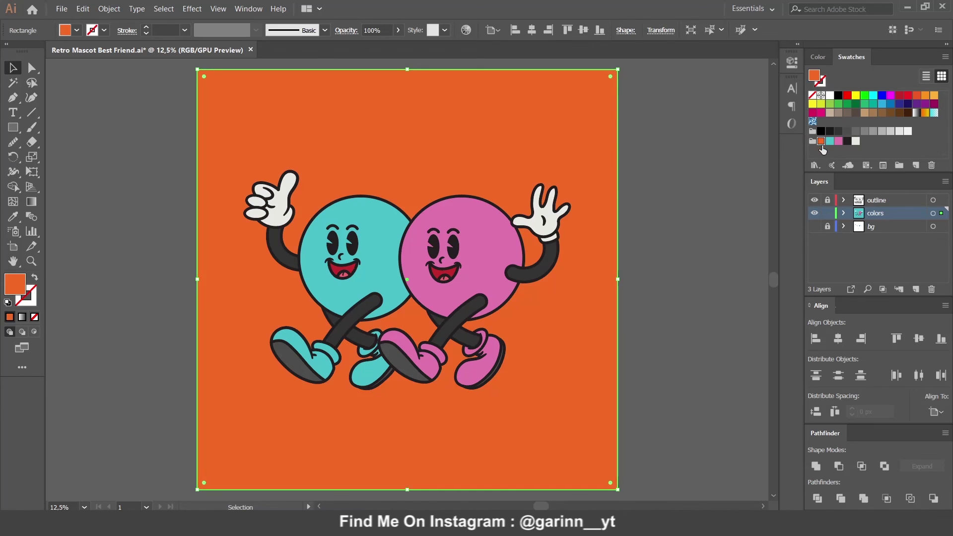
left_click(676, 249)
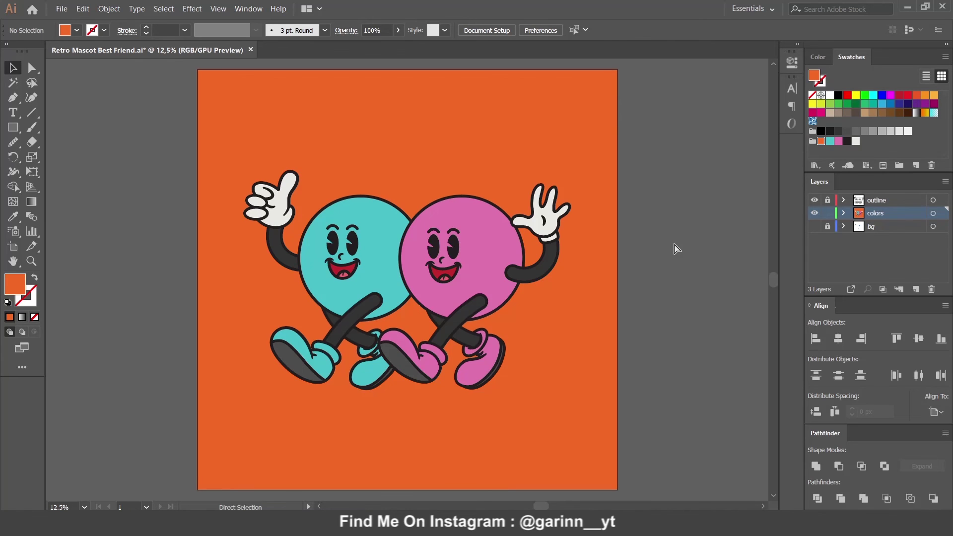
key("ctrl+minus")
key("ctrl+minus")
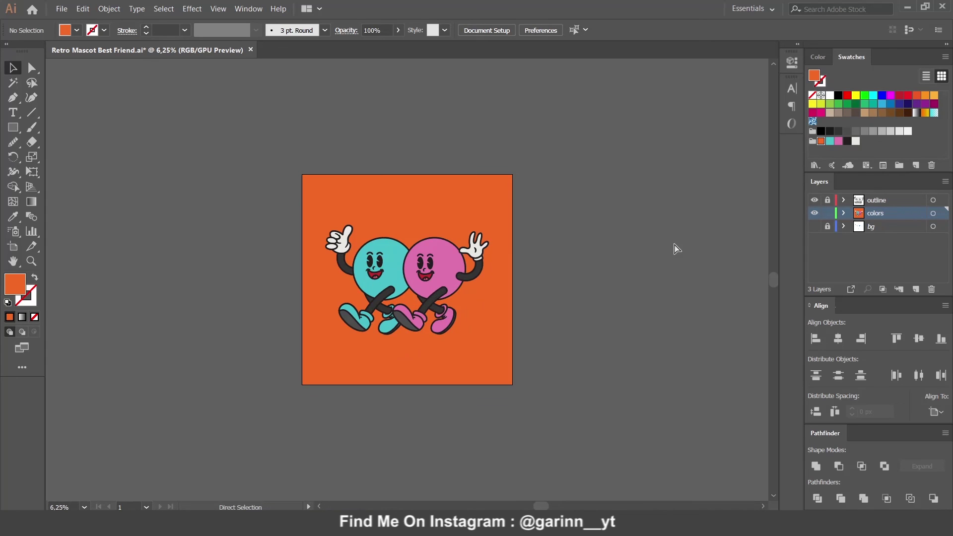
Step: Fill all shoe pieces on the pink and teal mascots with the white swatch
key("ctrl+plus")
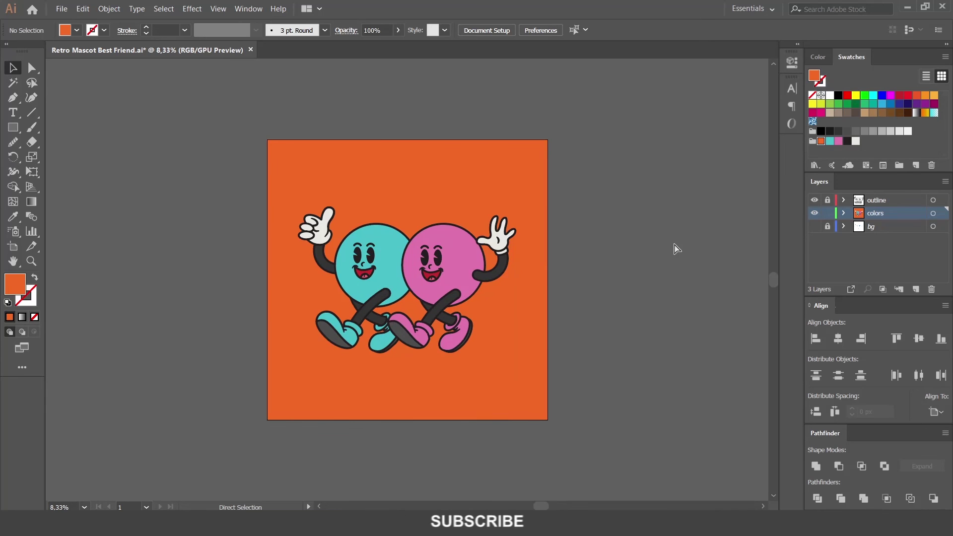
key("ctrl+plus")
key("ctrl+plus")
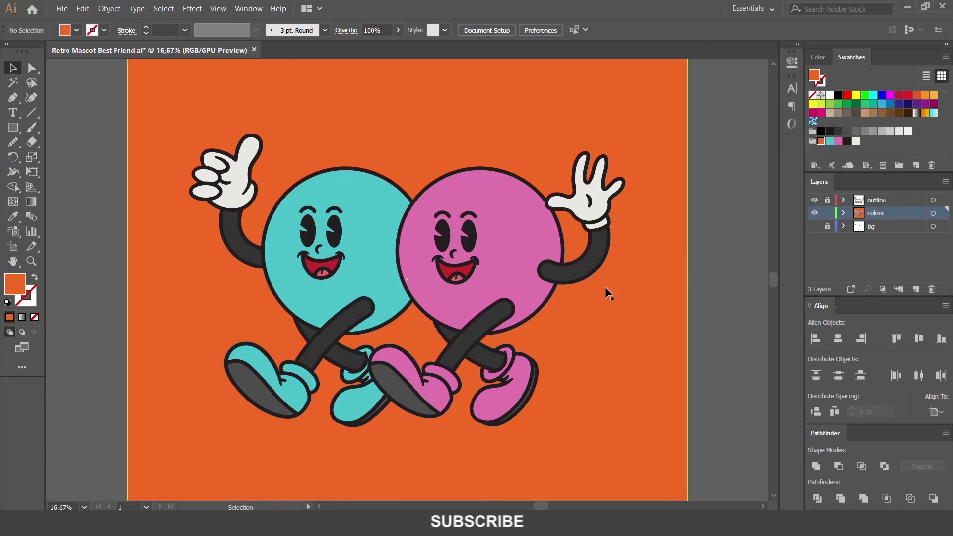
left_click(519, 390)
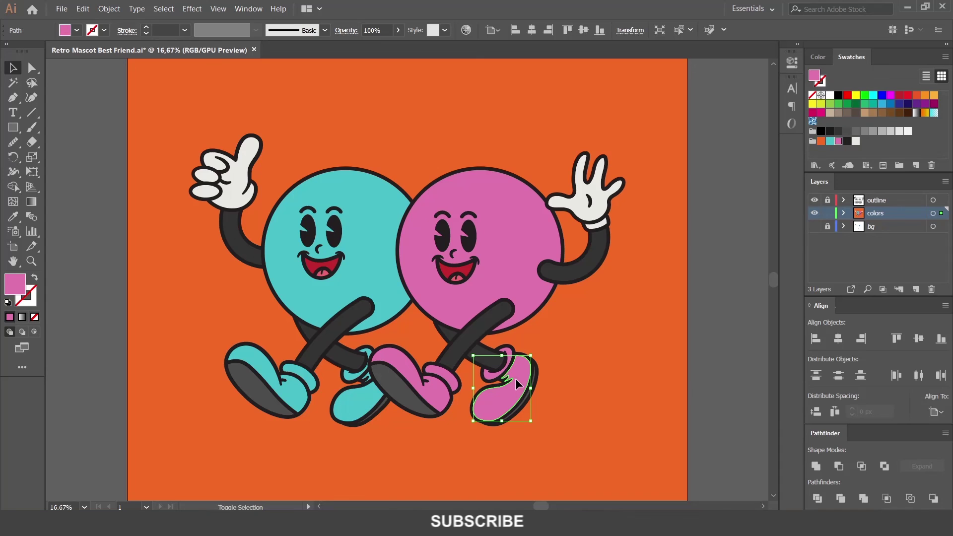
left_click_drag(519, 389, 505, 376)
left_click(439, 382, "shift")
left_click(387, 405, "shift")
left_click(374, 413, "shift")
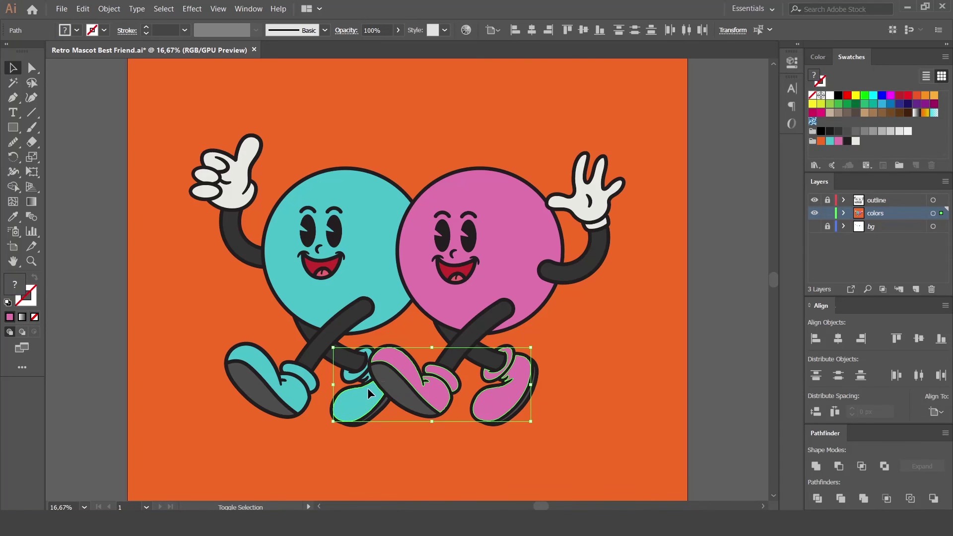
left_click(293, 392, "shift")
left_click(292, 398, "shift")
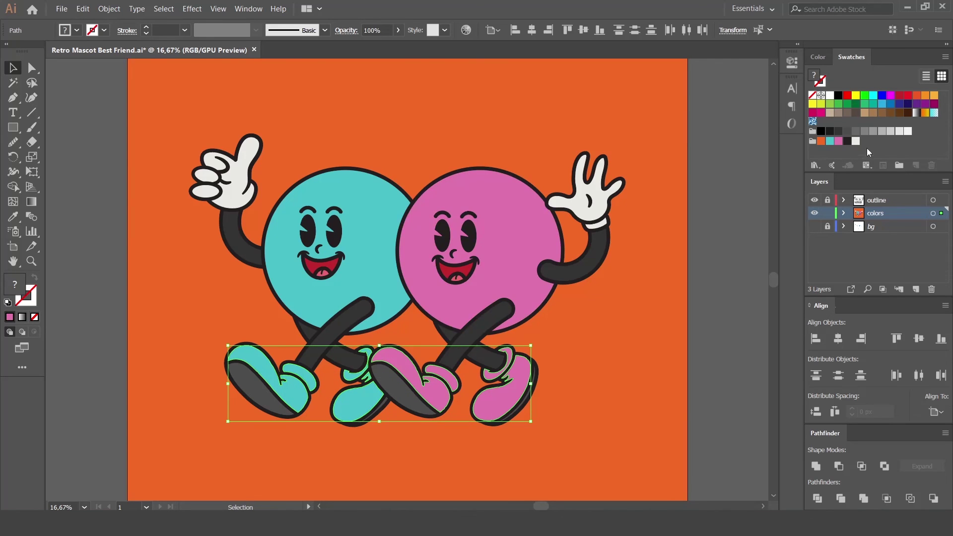
left_click(856, 141)
left_click(717, 405)
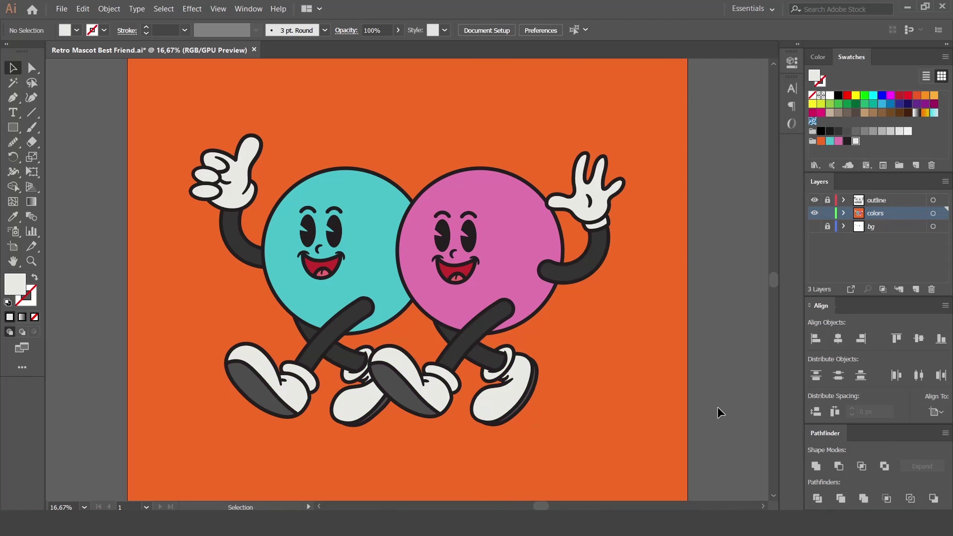
key("ctrl+minus")
key("ctrl+minus")
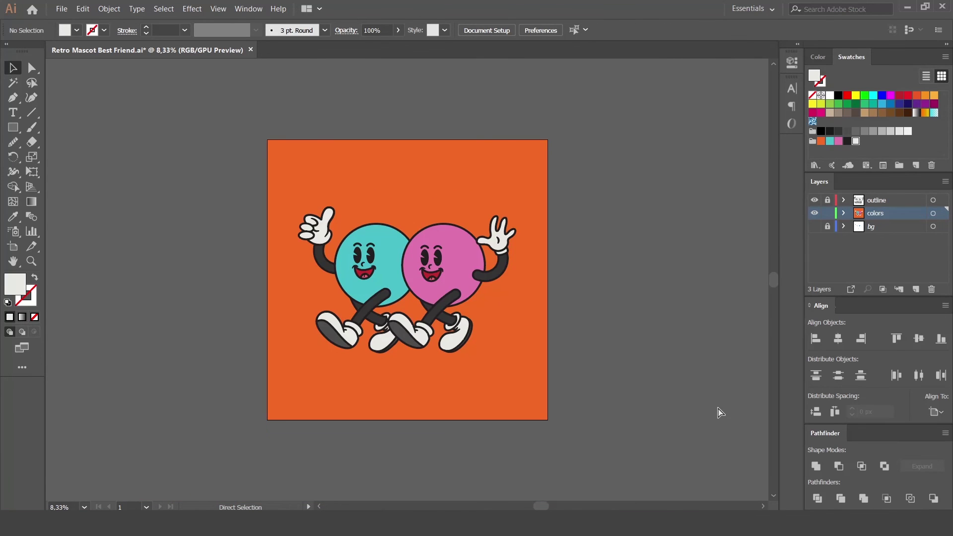
key("ctrl+plus")
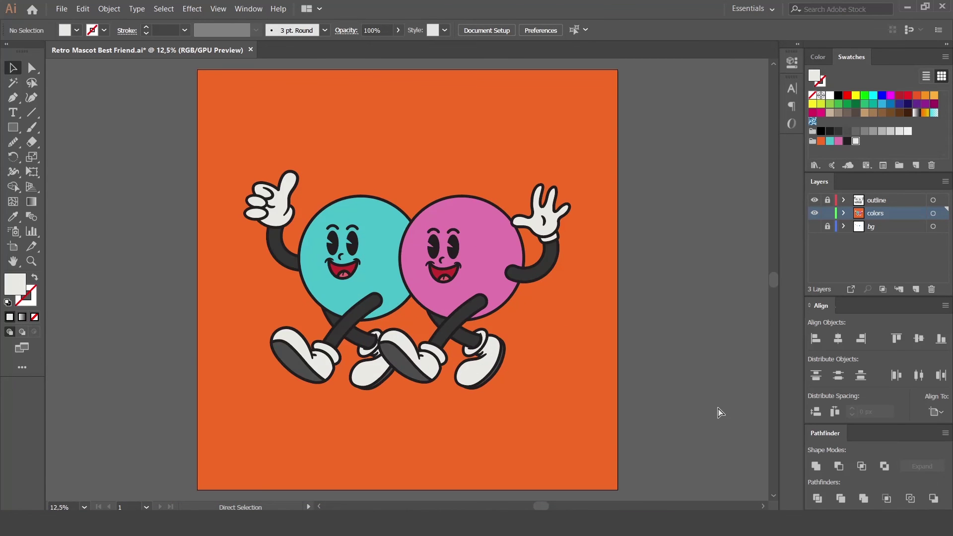